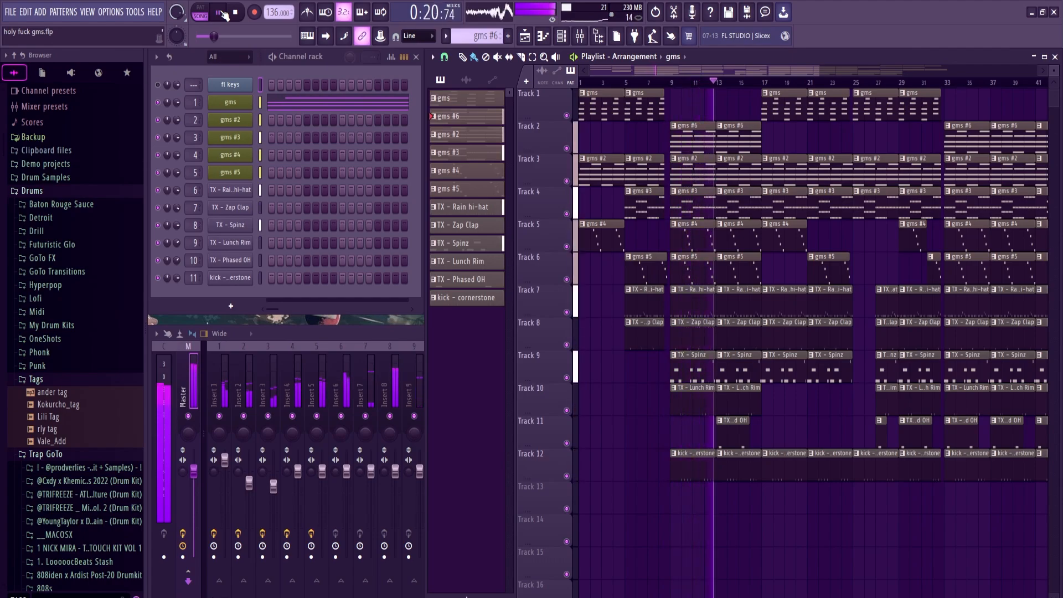
Step: Stop playback, open the gms #6 pattern in the piano roll, and set its scale highlighting to root note A
{"action": "key", "text": "space"}
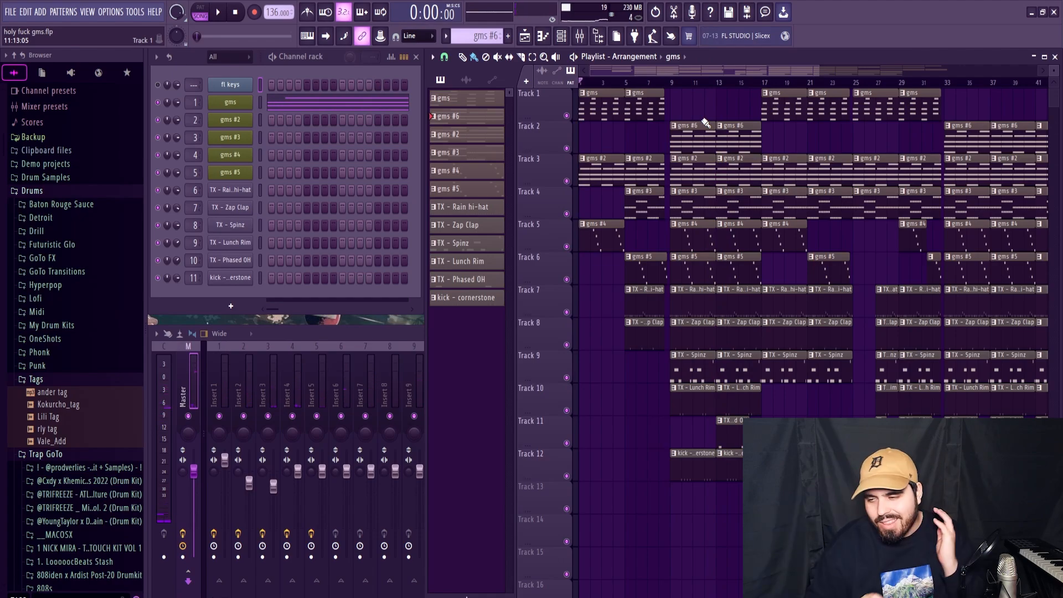
{"action": "double_click", "coordinate": [713, 122]}
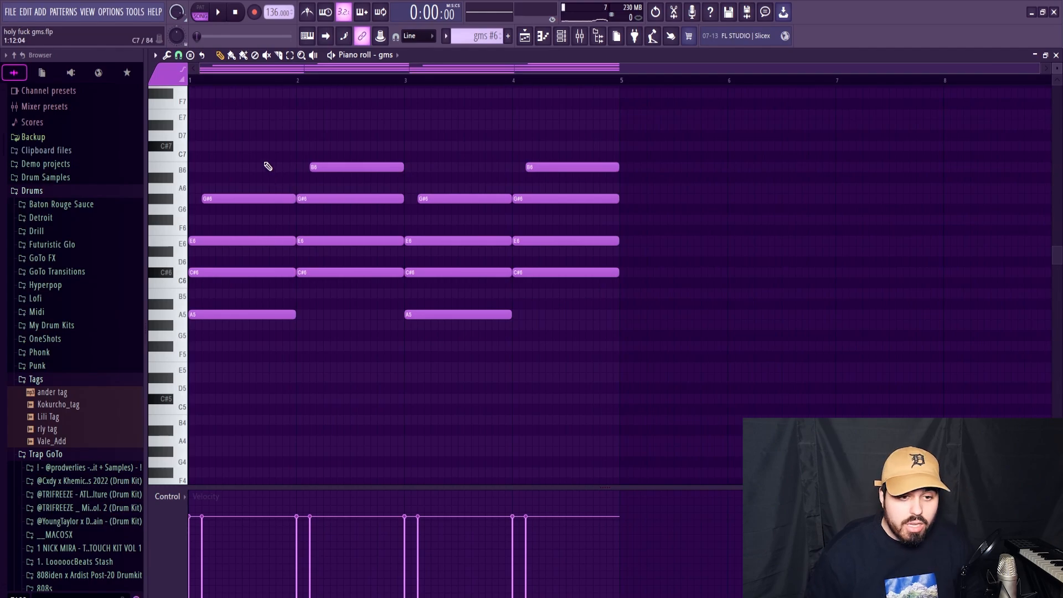
{"action": "left_click", "coordinate": [155, 55]}
{"action": "mouse_move", "coordinate": [166, 113]}
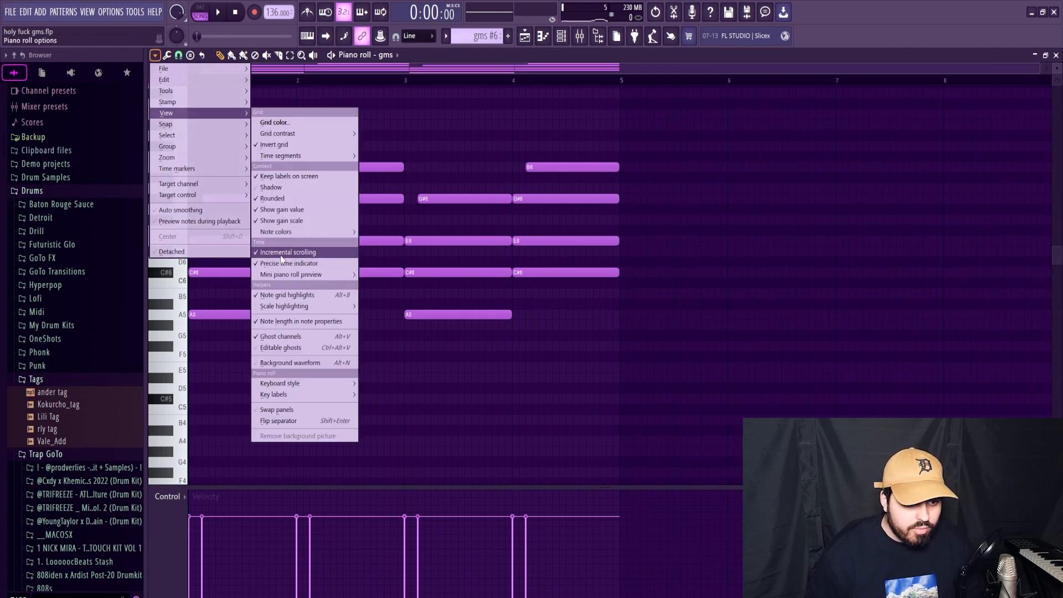
{"action": "mouse_move", "coordinate": [285, 303]}
{"action": "left_click", "coordinate": [371, 255]}
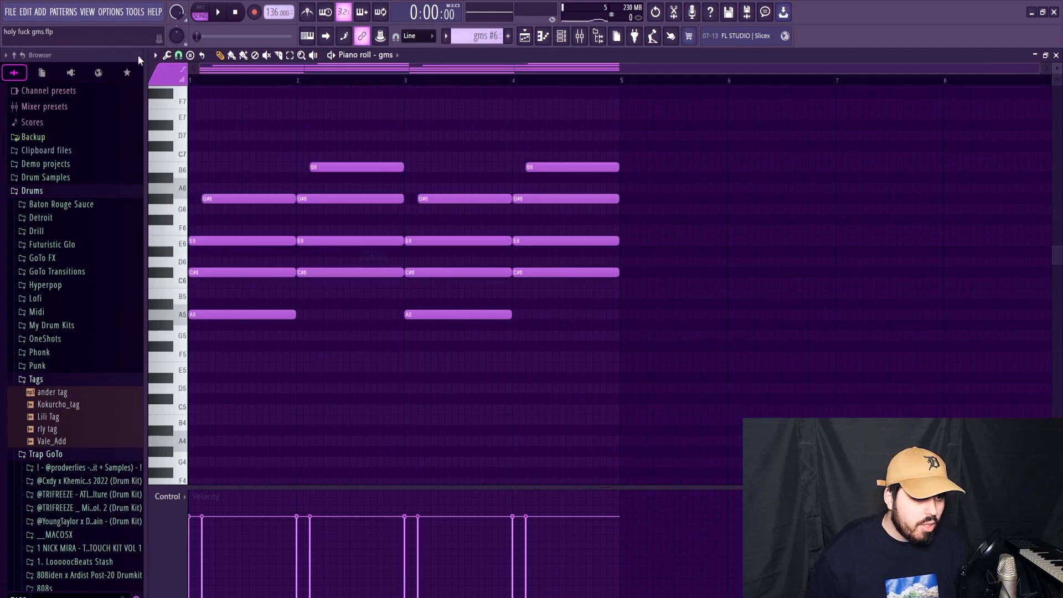
{"action": "left_click", "coordinate": [155, 55]}
{"action": "mouse_move", "coordinate": [174, 111]}
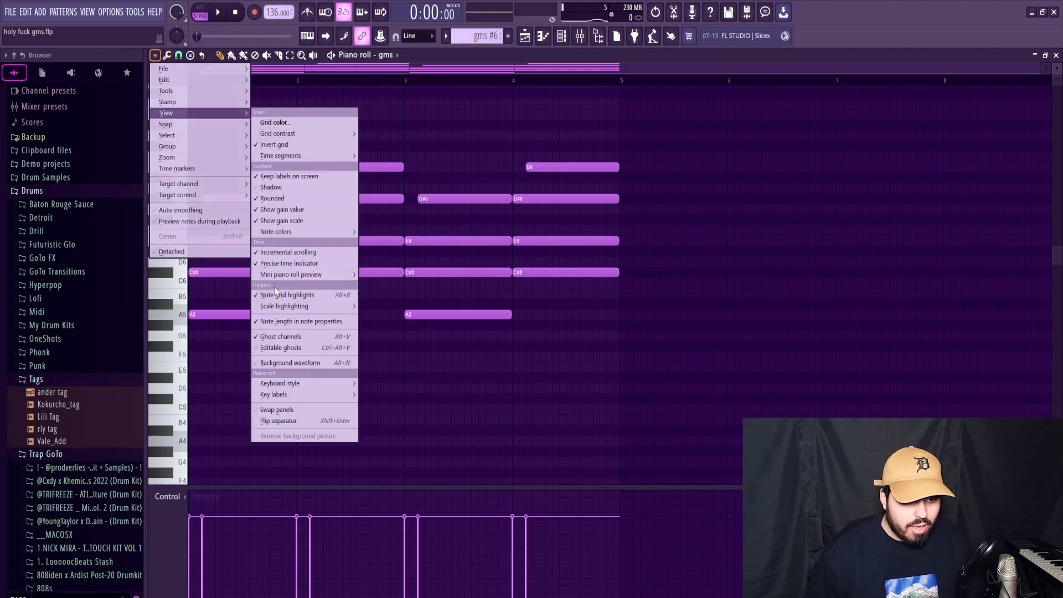
{"action": "left_click", "coordinate": [327, 379]}
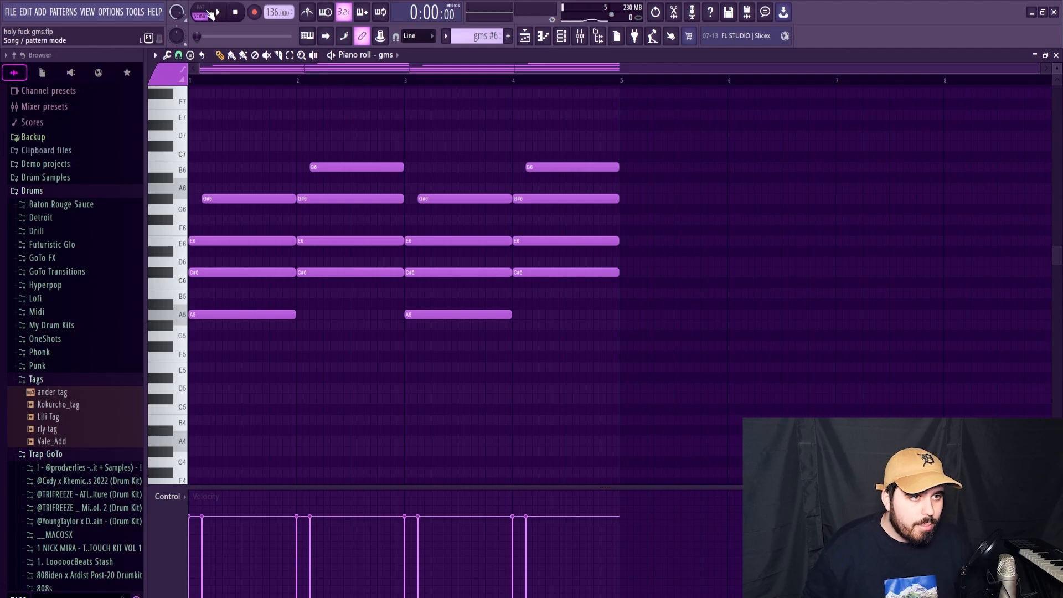
{"action": "left_click", "coordinate": [158, 63]}
{"action": "mouse_move", "coordinate": [178, 111]}
{"action": "left_click", "coordinate": [271, 236]}
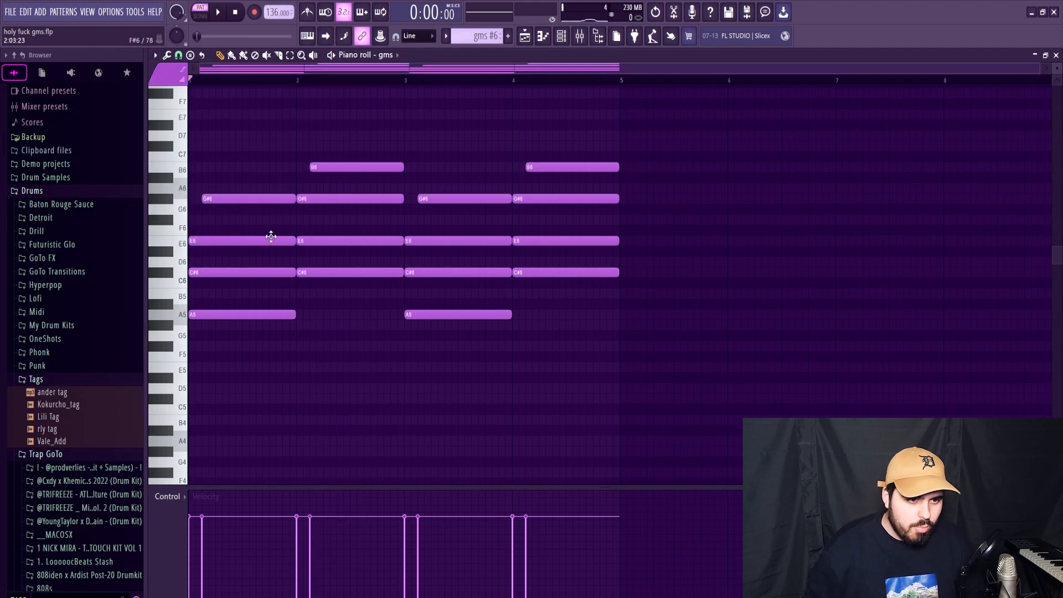
Step: Lower the C#6 notes to C6 and the G#6 notes to G6 in the gms #6 and gms patterns
{"action": "left_click_drag", "start_coordinate": [227, 273], "coordinate": [225, 285]}
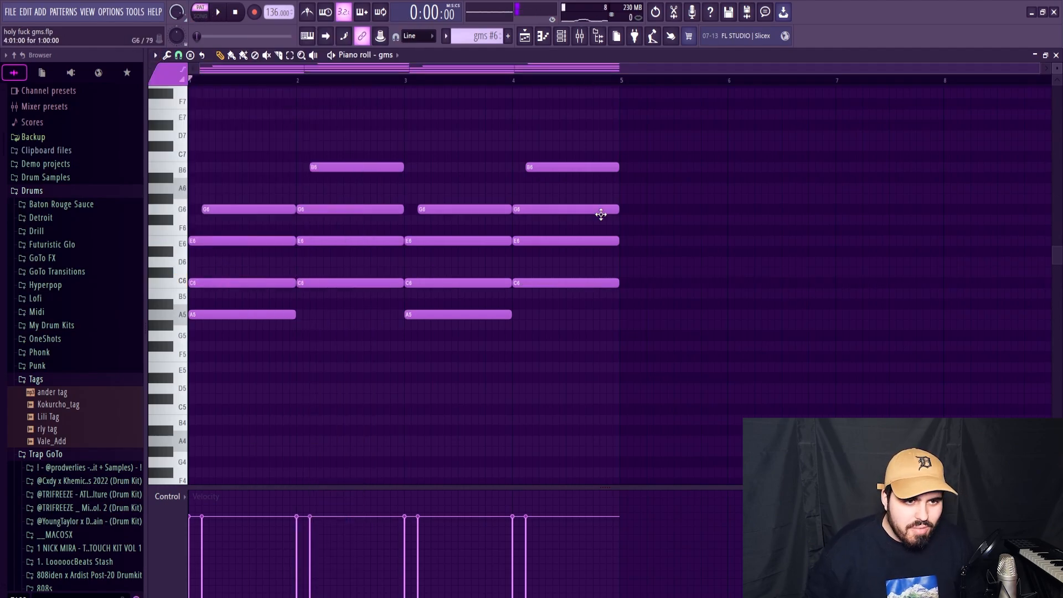
{"action": "key", "text": "space"}
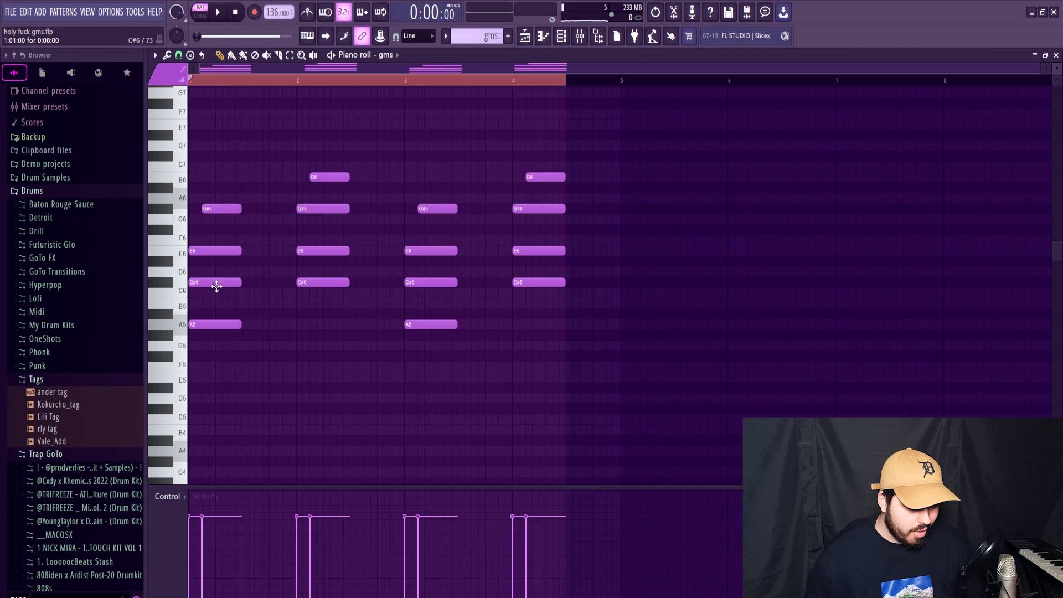
{"action": "left_click_drag", "start_coordinate": [217, 286], "coordinate": [210, 301]}
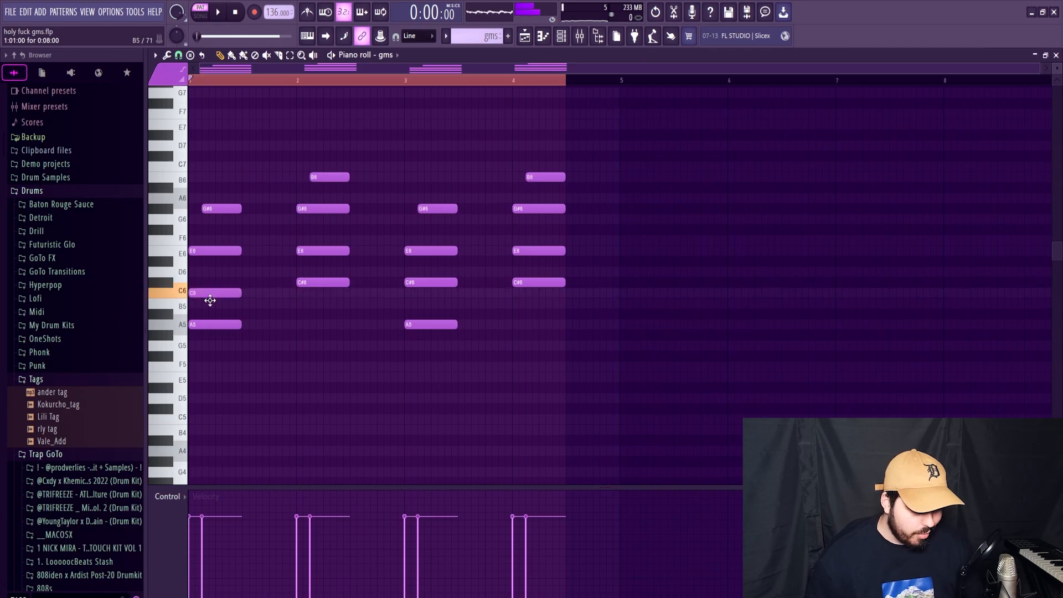
{"action": "key", "text": "space"}
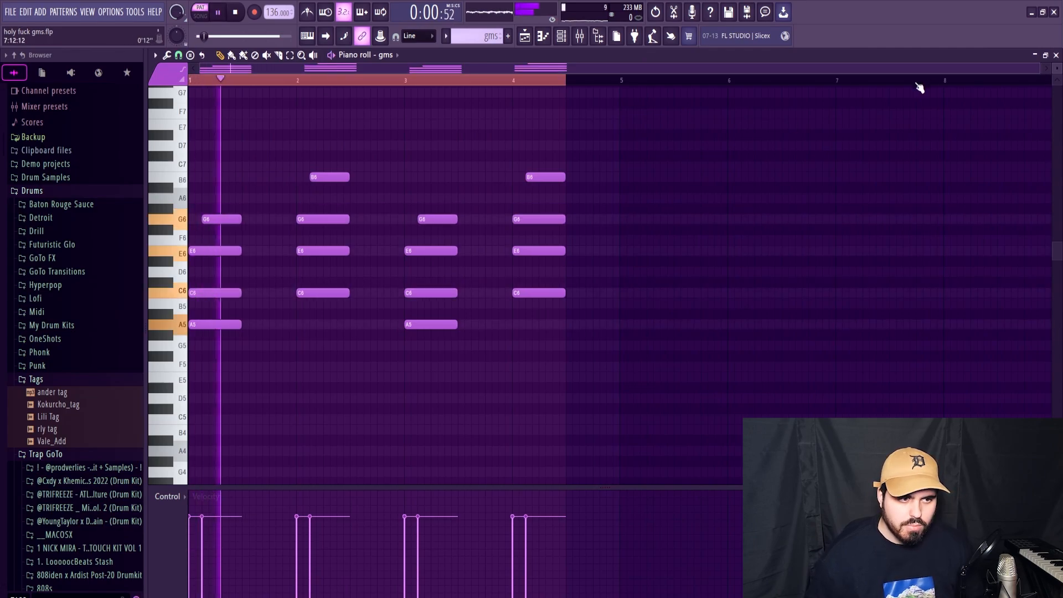
{"action": "left_click", "coordinate": [1035, 55]}
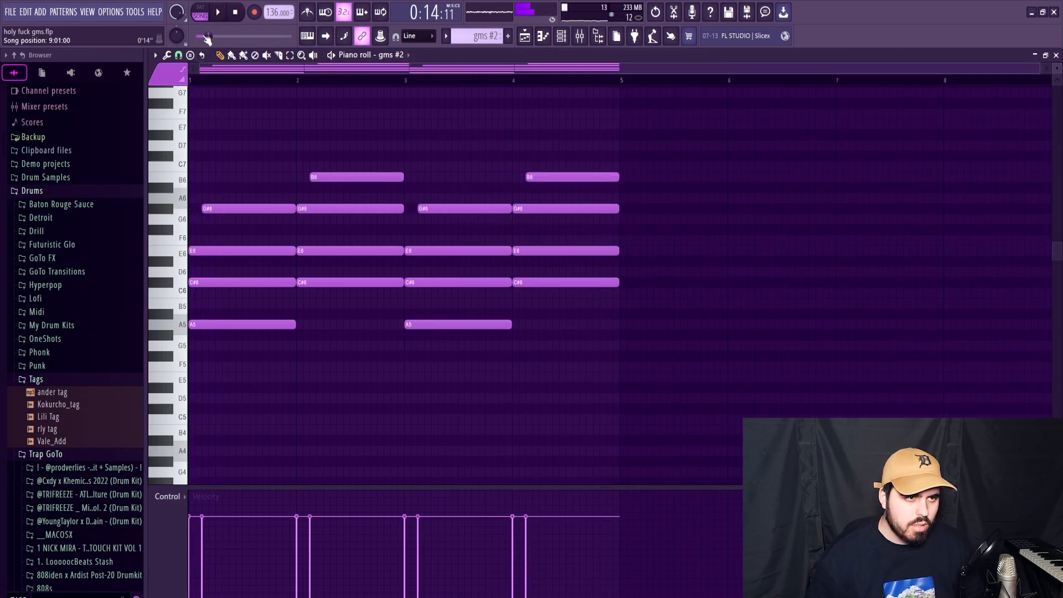
Step: In the gms #2 pattern, lower all C#6 notes to C6 and G#6 notes to G6, and play the chords back
{"action": "left_click_drag", "start_coordinate": [222, 283], "coordinate": [222, 294]}
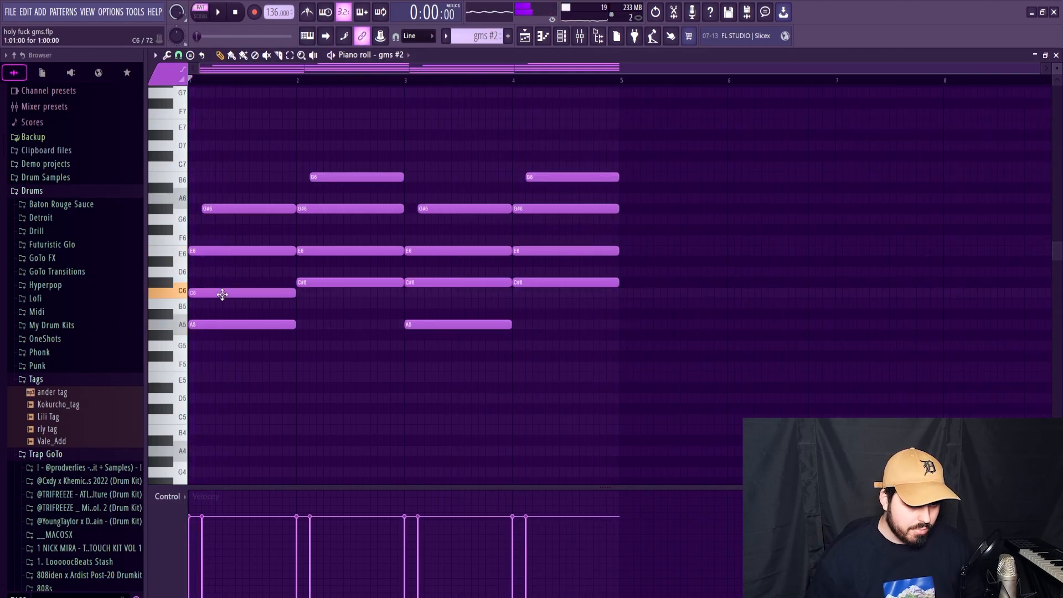
{"action": "left_click_drag", "start_coordinate": [223, 219], "coordinate": [223, 231]}
{"action": "left_click_drag", "start_coordinate": [332, 281], "coordinate": [331, 300]}
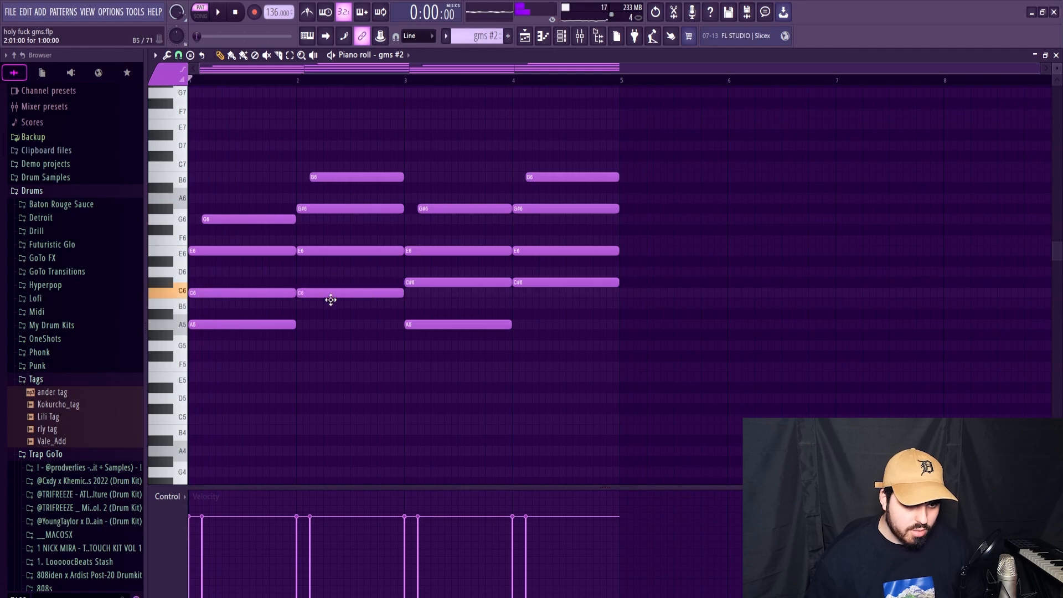
{"action": "left_click_drag", "start_coordinate": [331, 213], "coordinate": [331, 225]}
{"action": "left_click", "coordinate": [440, 298]}
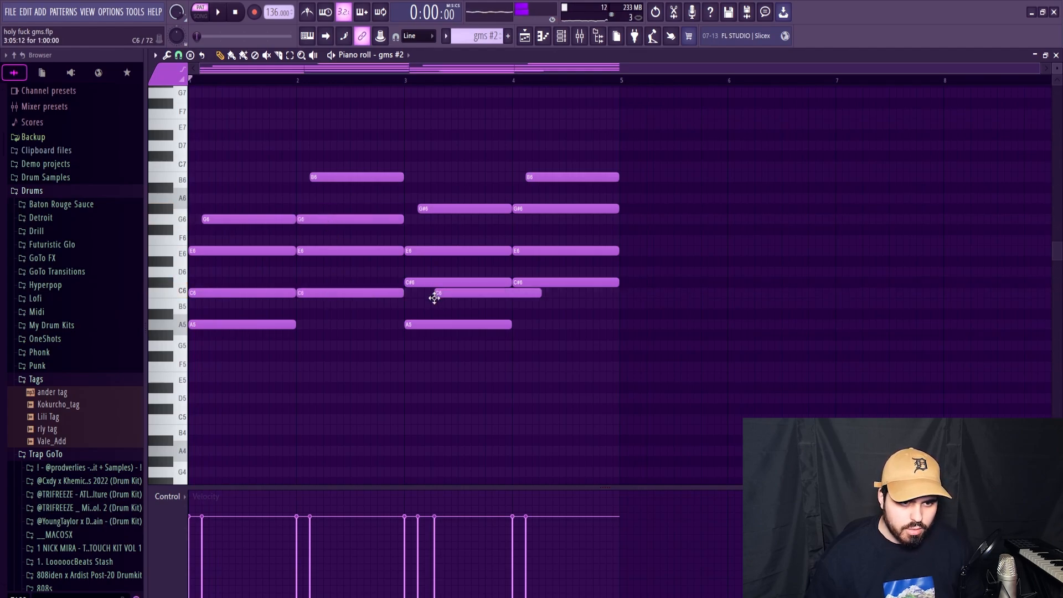
{"action": "key", "text": "space"}
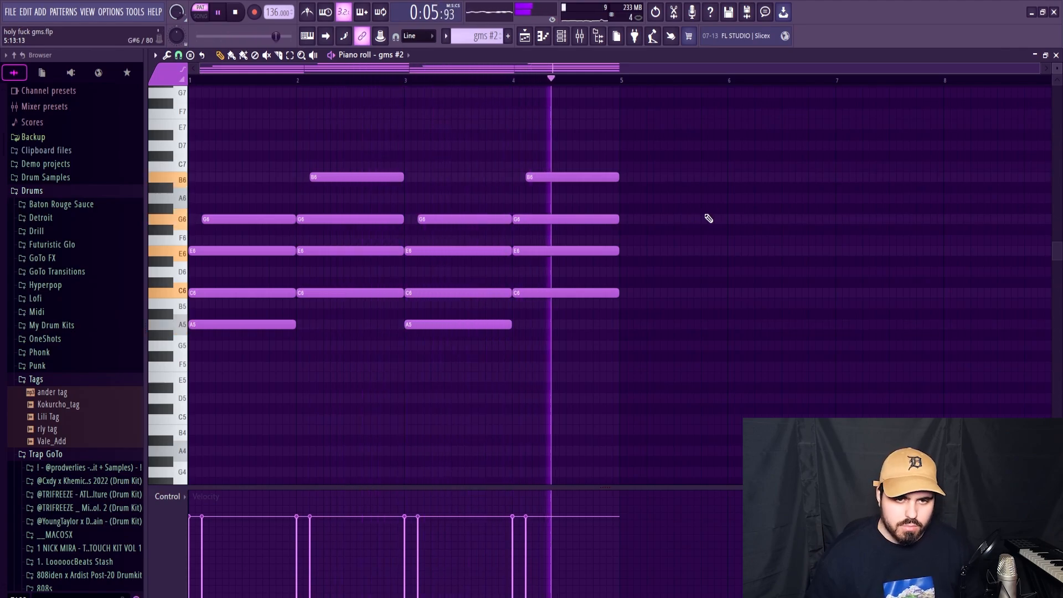
{"action": "key", "text": "space"}
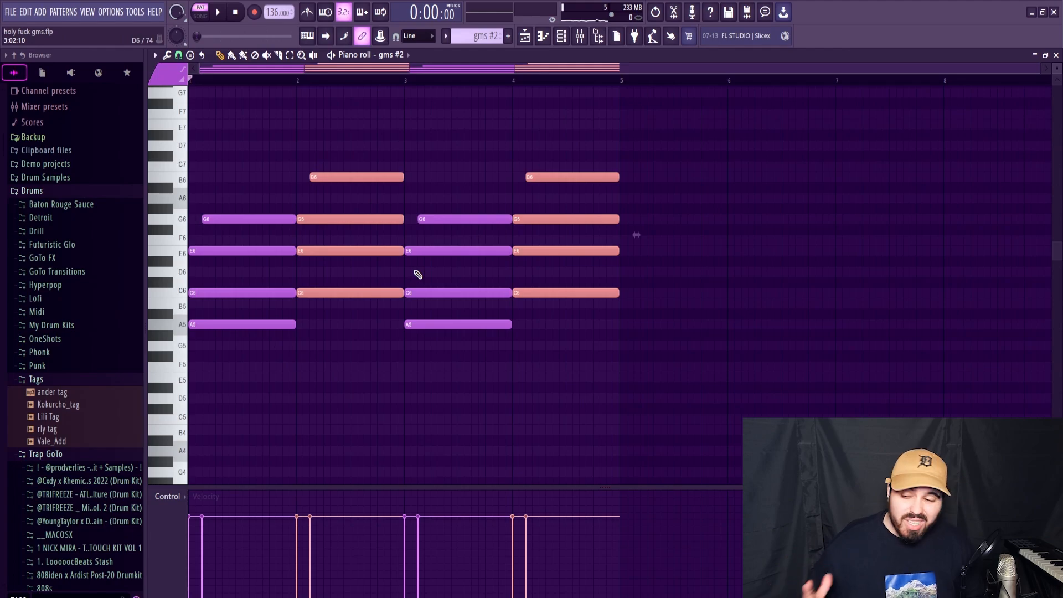
{"action": "left_click", "coordinate": [377, 369], "text": "ctrl"}
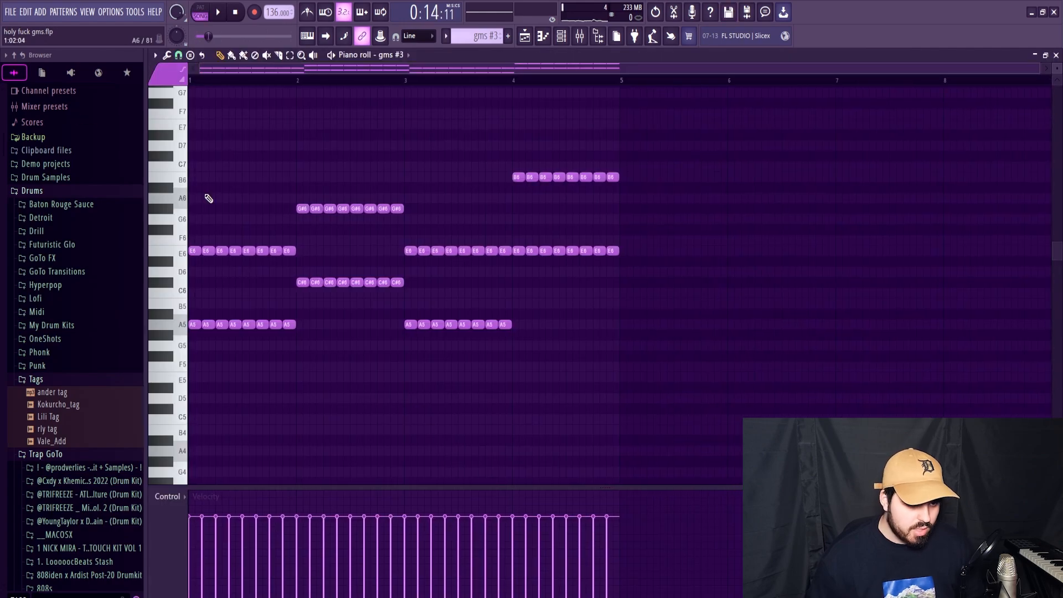
Step: In the gms #3 pattern, lower bar 2's repeated C#6 notes to C6 and G#6 notes to G6, and play it back
{"action": "left_click_drag", "start_coordinate": [412, 285], "coordinate": [297, 299]}
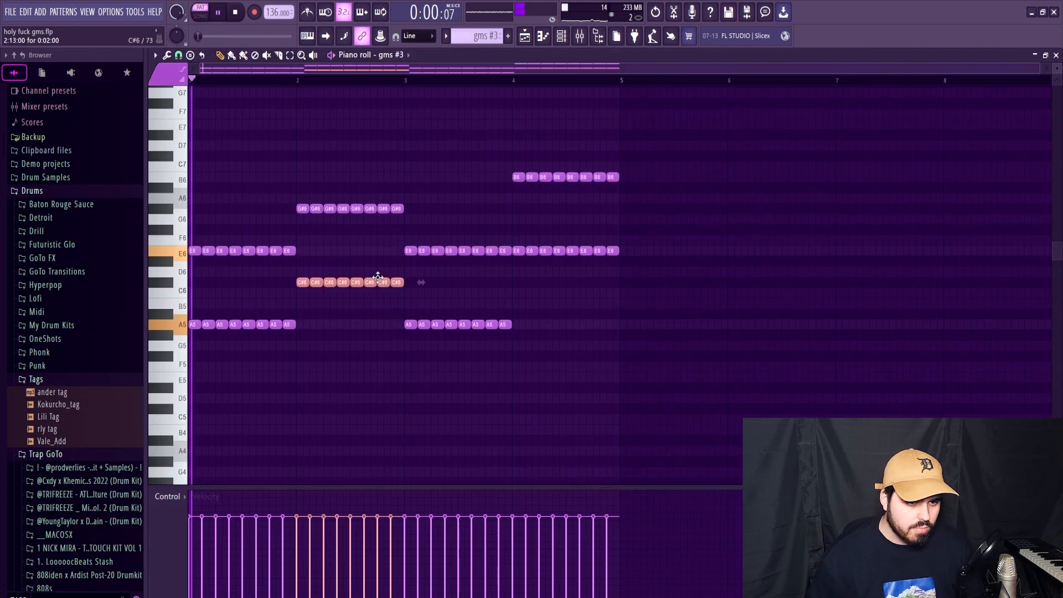
{"action": "left_click_drag", "start_coordinate": [419, 212], "coordinate": [299, 220]}
{"action": "left_click", "coordinate": [421, 288], "text": "ctrl"}
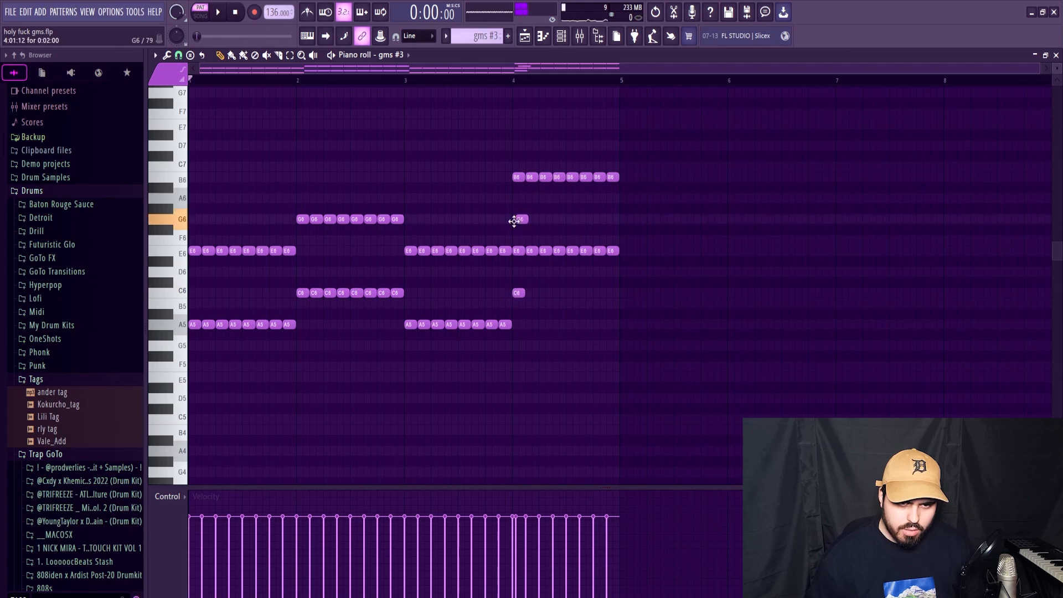
{"action": "right_click", "coordinate": [516, 294]}
{"action": "key", "text": "space"}
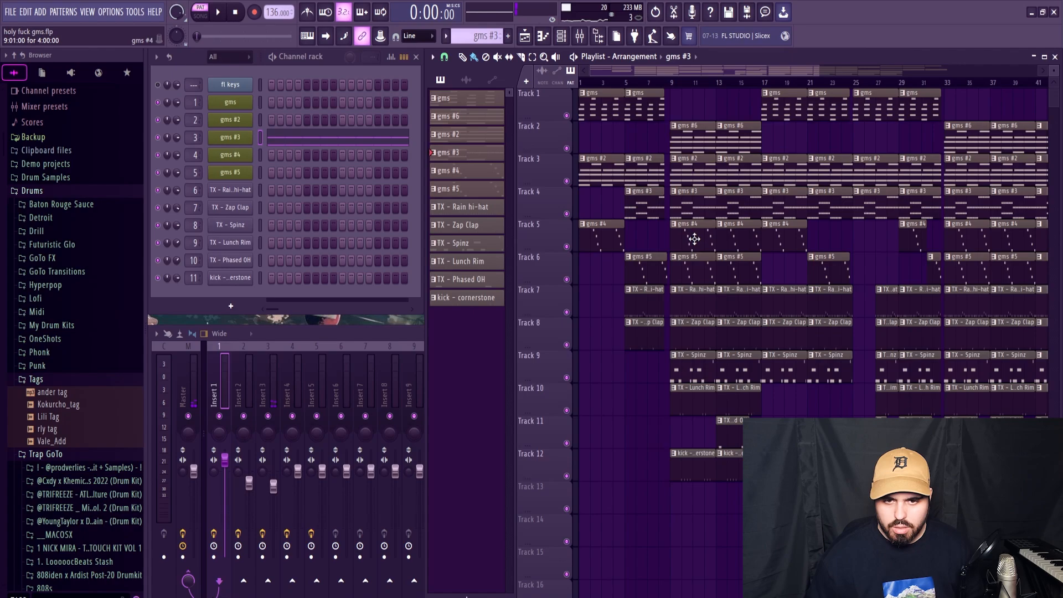
Step: Open the gms #4 pattern from the playlist and play back its descending notes
{"action": "left_click", "coordinate": [694, 239]}
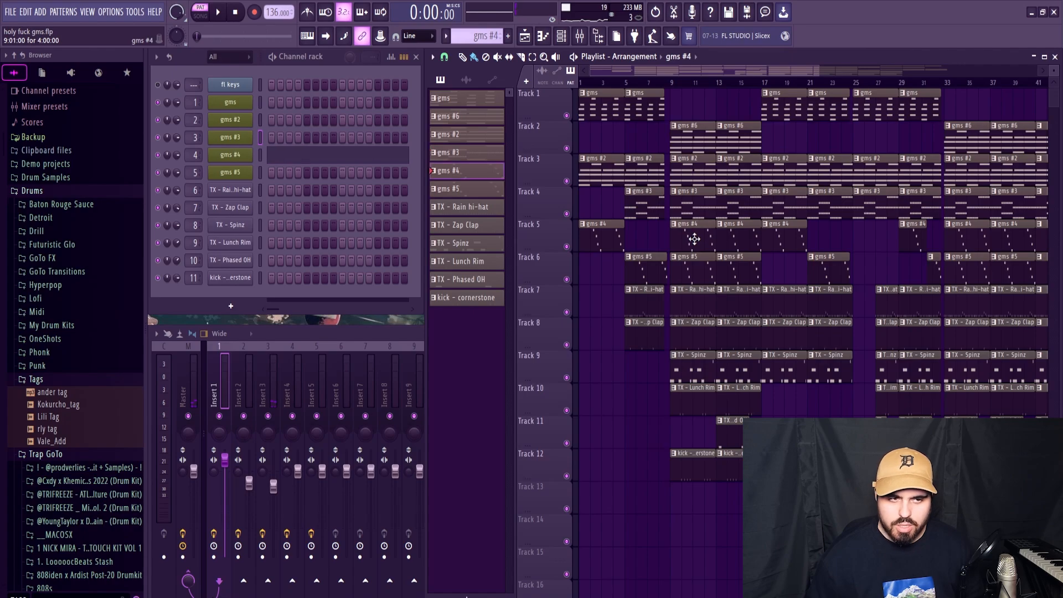
{"action": "left_click", "coordinate": [335, 156]}
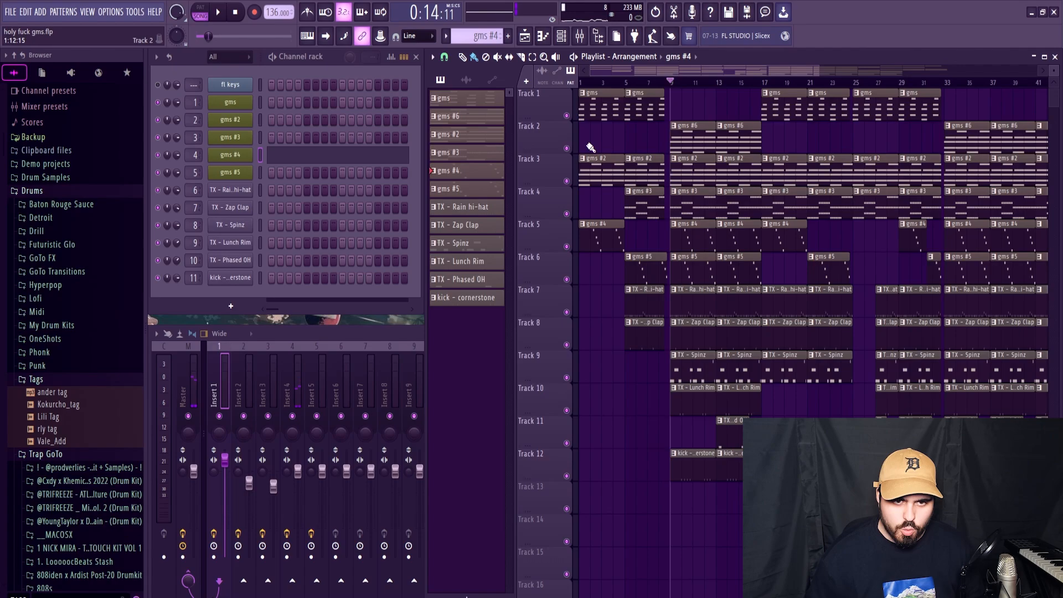
Step: Solo playlist track 2, enable tracks 3 to 6 alongside it, and play the melodic layers together
{"action": "right_click", "coordinate": [567, 149]}
{"action": "left_click", "coordinate": [567, 182]}
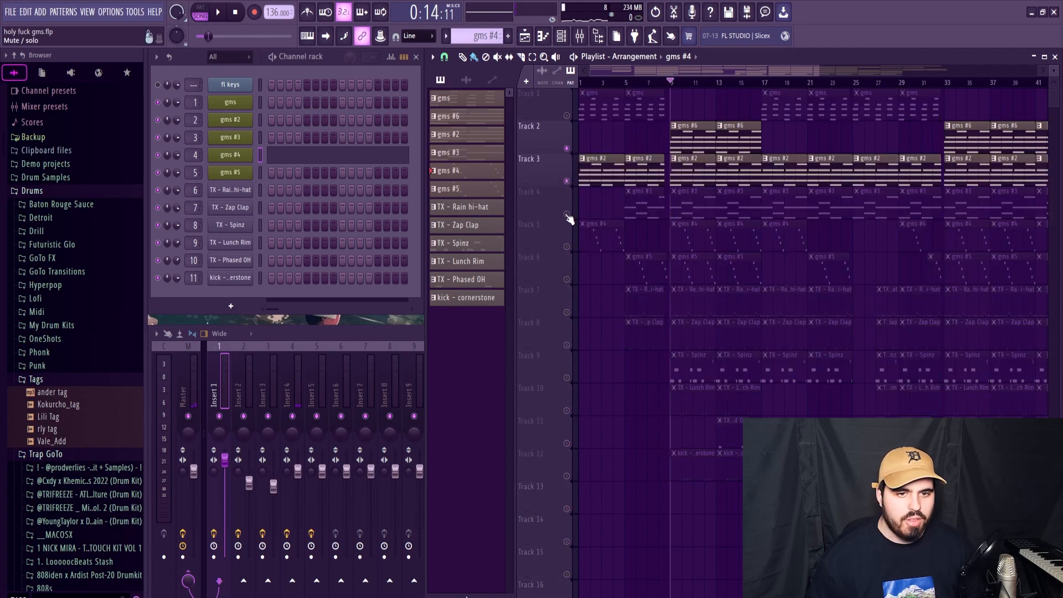
{"action": "left_click", "coordinate": [567, 215]}
{"action": "left_click", "coordinate": [567, 247]}
{"action": "left_click", "coordinate": [567, 280]}
{"action": "key", "text": "space"}
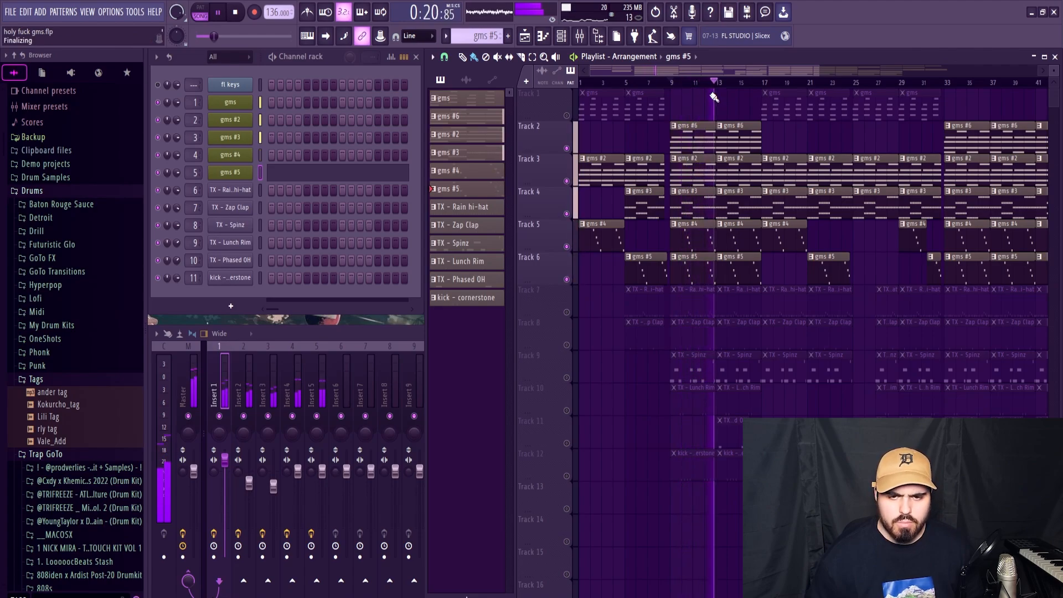
Step: Solo playlist track 2 again, bring in tracks 3 and 4 one at a time, and listen to how the layers stack
{"action": "right_click", "coordinate": [567, 148]}
{"action": "key", "text": "space"}
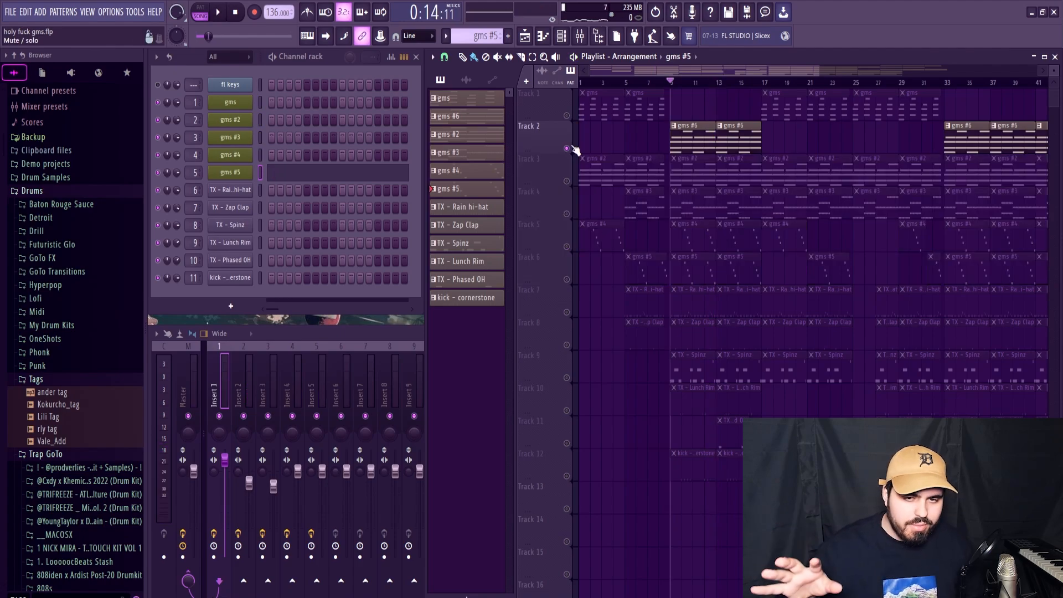
{"action": "left_click", "coordinate": [567, 181]}
{"action": "key", "text": "space"}
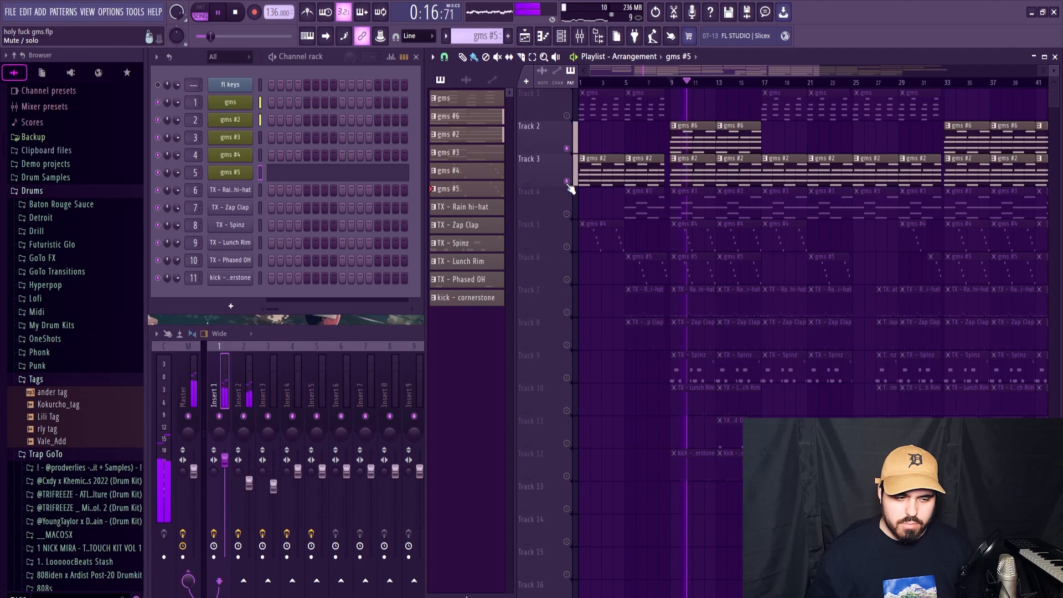
{"action": "key", "text": "space"}
{"action": "key", "text": "space"}
{"action": "left_click", "coordinate": [567, 214]}
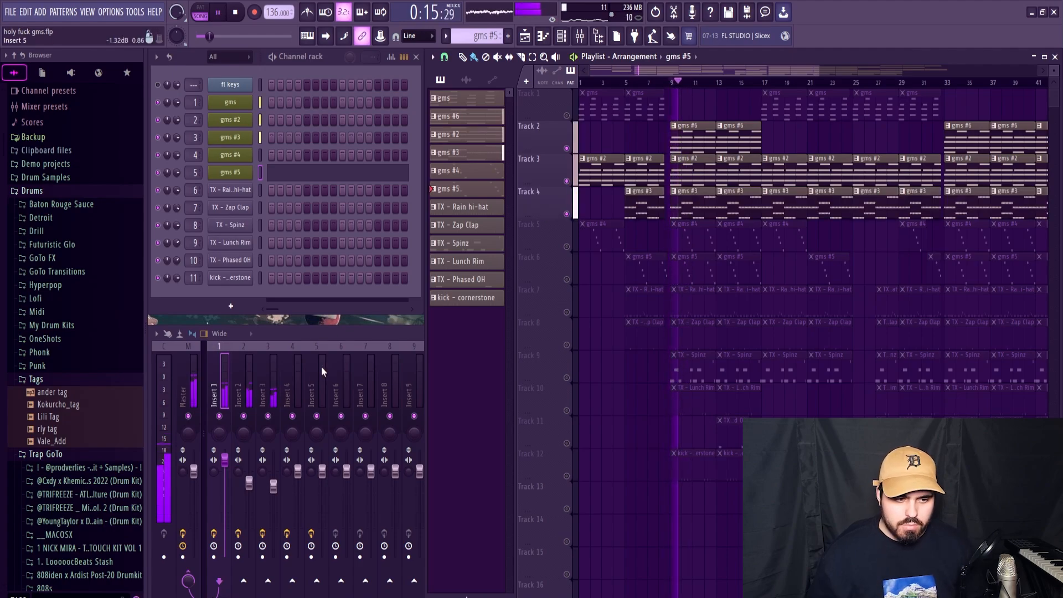
{"action": "key", "text": "space"}
Step: Solo mixer Insert 3, inspect its Fruity Reeverb 2, and lower its parametric EQ's band 7 low-pass to about 3236 Hz during playback
{"action": "right_click", "coordinate": [268, 416]}
{"action": "left_click", "coordinate": [980, 366]}
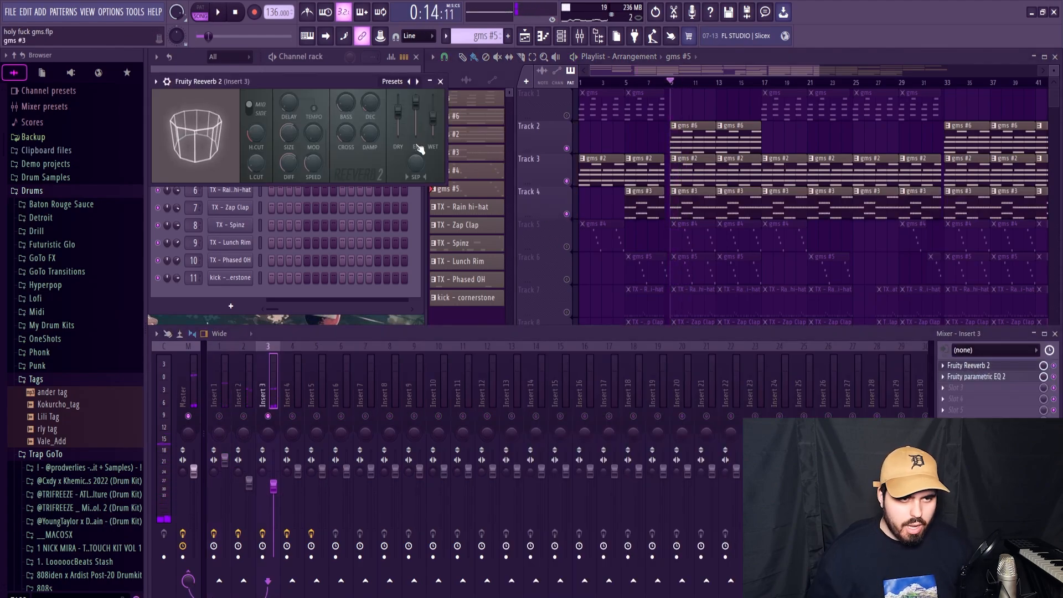
{"action": "left_click", "coordinate": [439, 82]}
{"action": "left_click", "coordinate": [977, 376]}
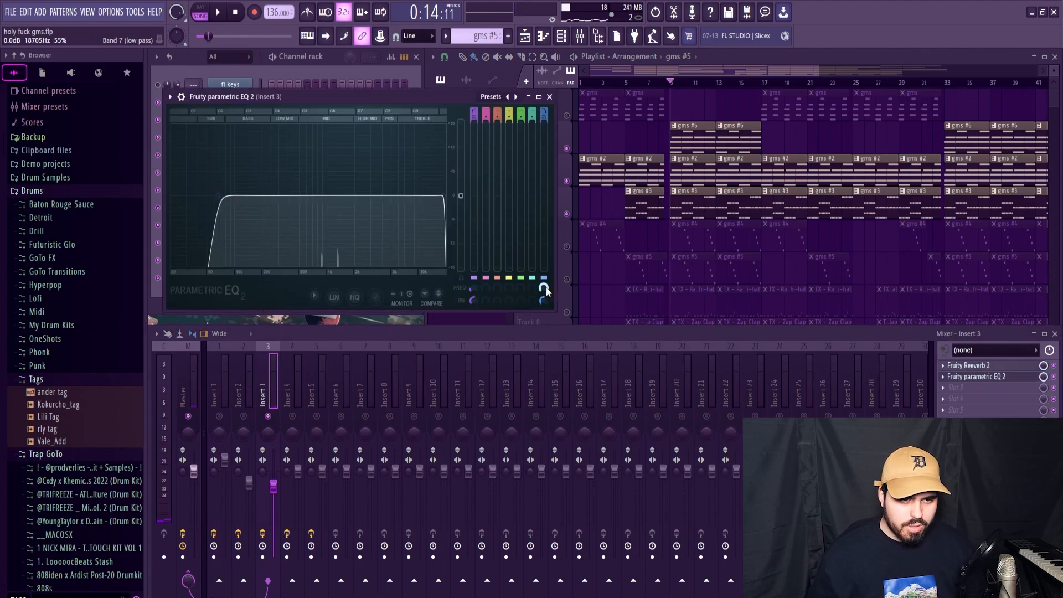
{"action": "key", "text": "space"}
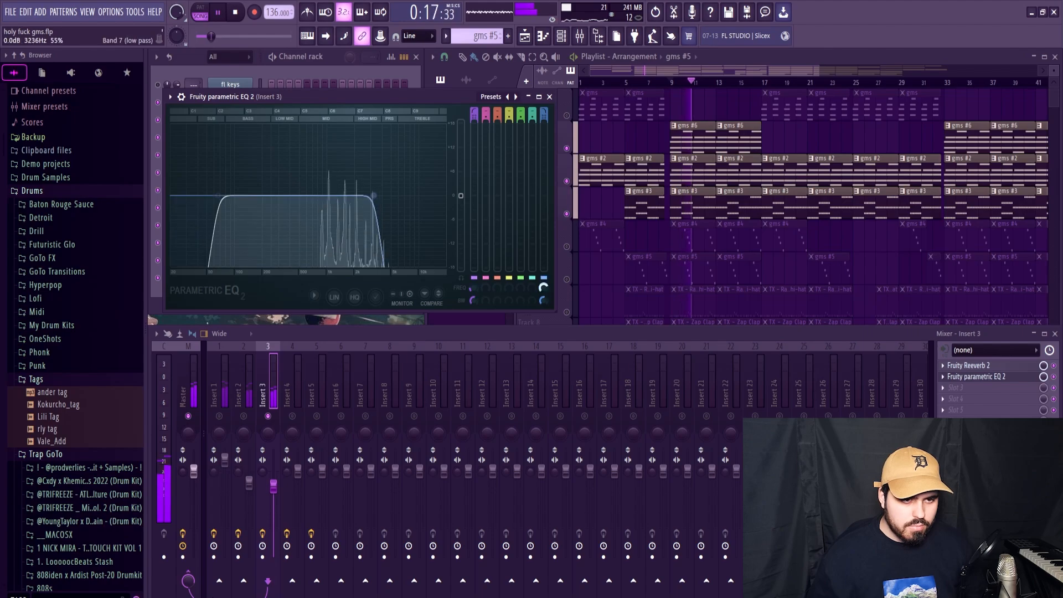
{"action": "left_click", "coordinate": [549, 96]}
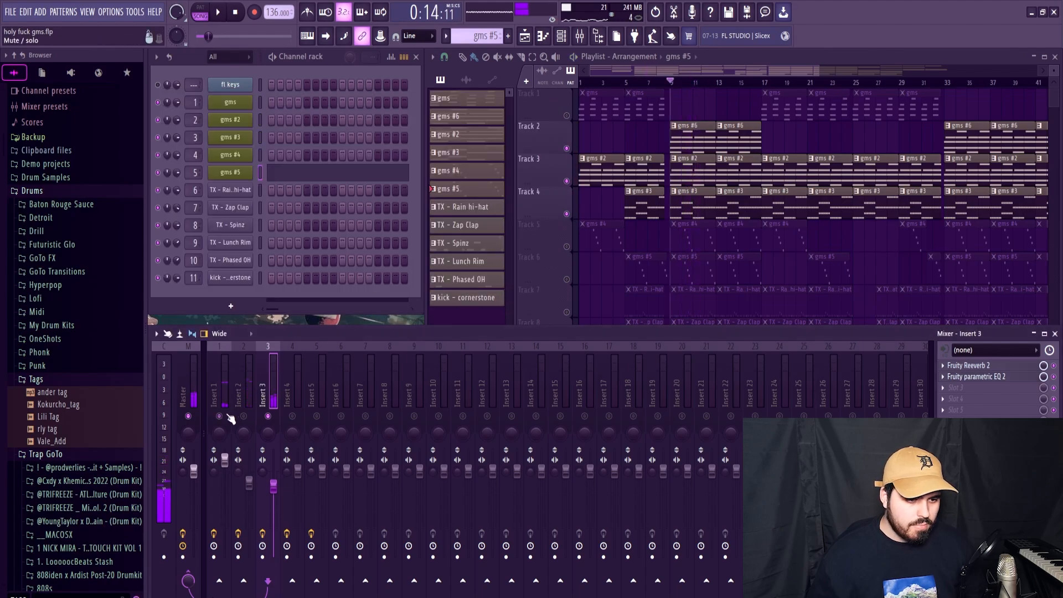
Step: Lower the band 7 low-pass in Insert 1's Fruity parametric EQ 2 to about 7745 Hz during playback
{"action": "left_click", "coordinate": [976, 377]}
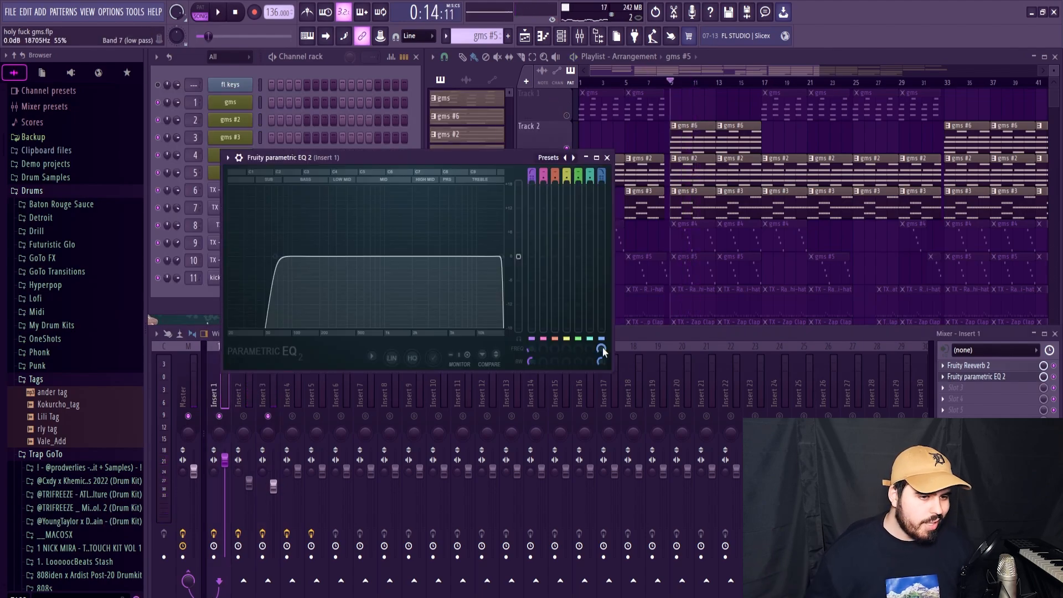
{"action": "key", "text": "space"}
{"action": "left_click_drag", "start_coordinate": [603, 347], "coordinate": [603, 363]}
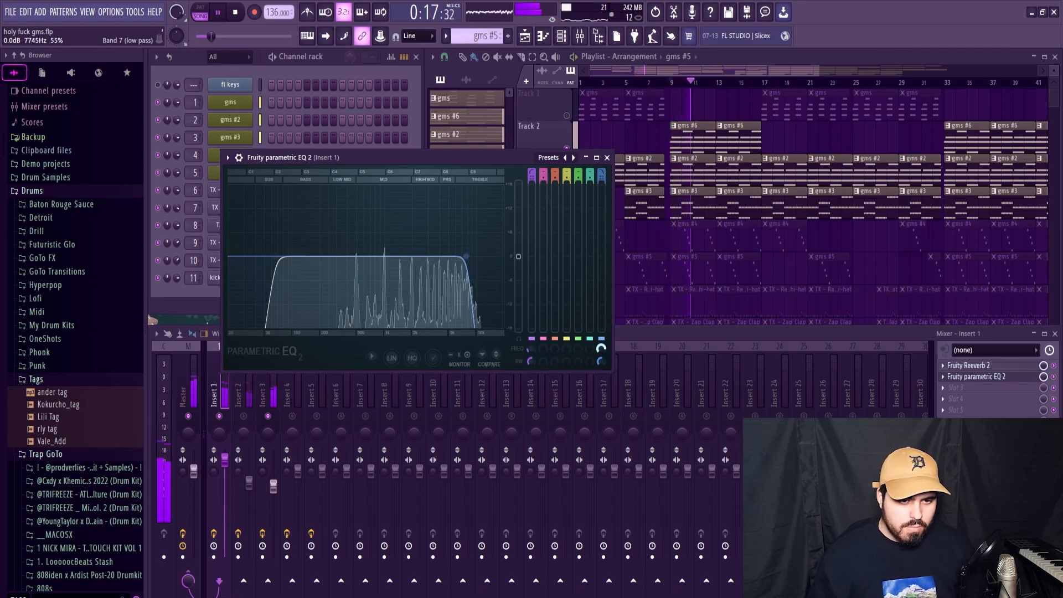
{"action": "key", "text": "space"}
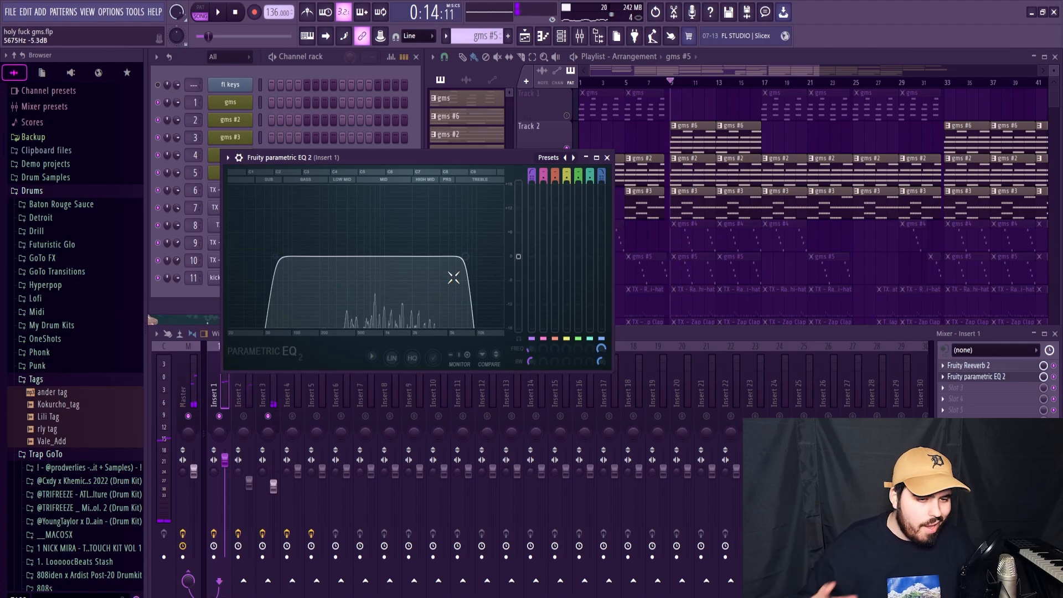
Step: Raise the band 1 high-pass in mixer Insert 2's Fruity parametric EQ 2 to about 141 Hz during playback
{"action": "key", "text": "space"}
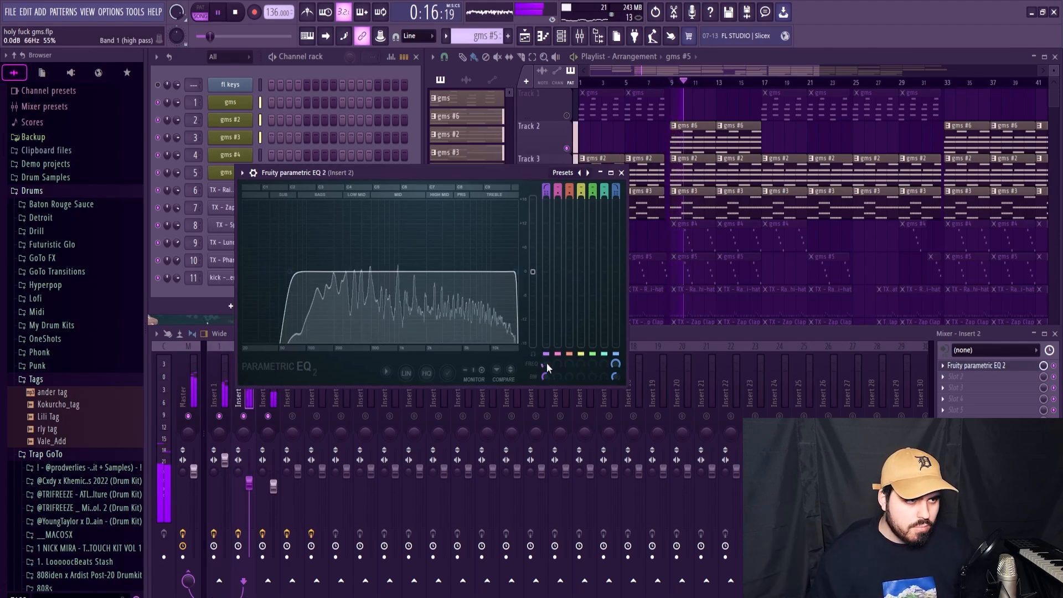
{"action": "key", "text": "space"}
{"action": "left_click_drag", "start_coordinate": [546, 363], "coordinate": [546, 359]}
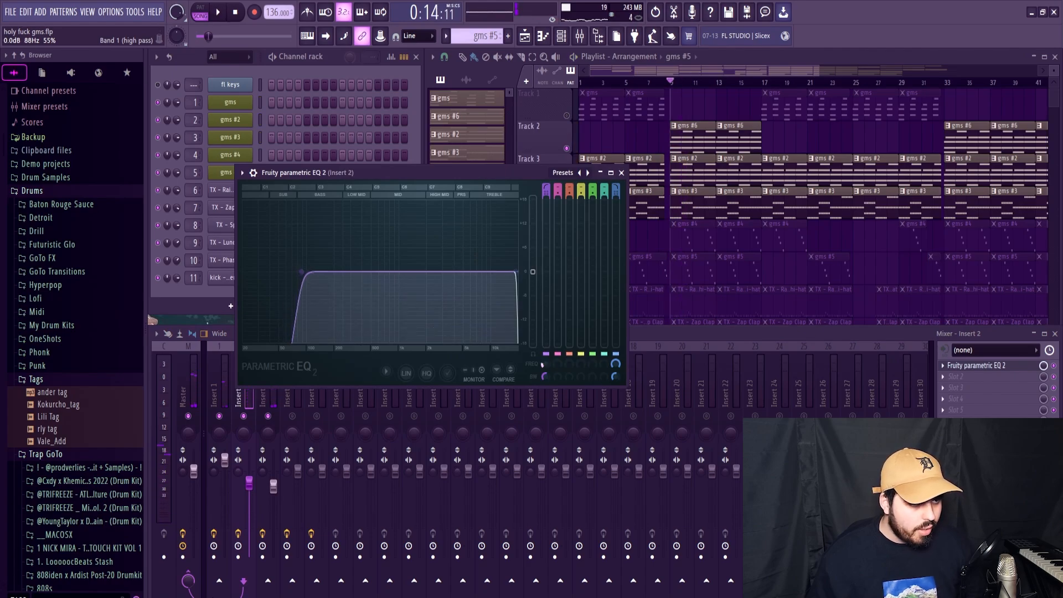
{"action": "key", "text": "space"}
{"action": "scroll", "coordinate": [542, 364], "scroll_direction": "up", "scroll_amount": 3}
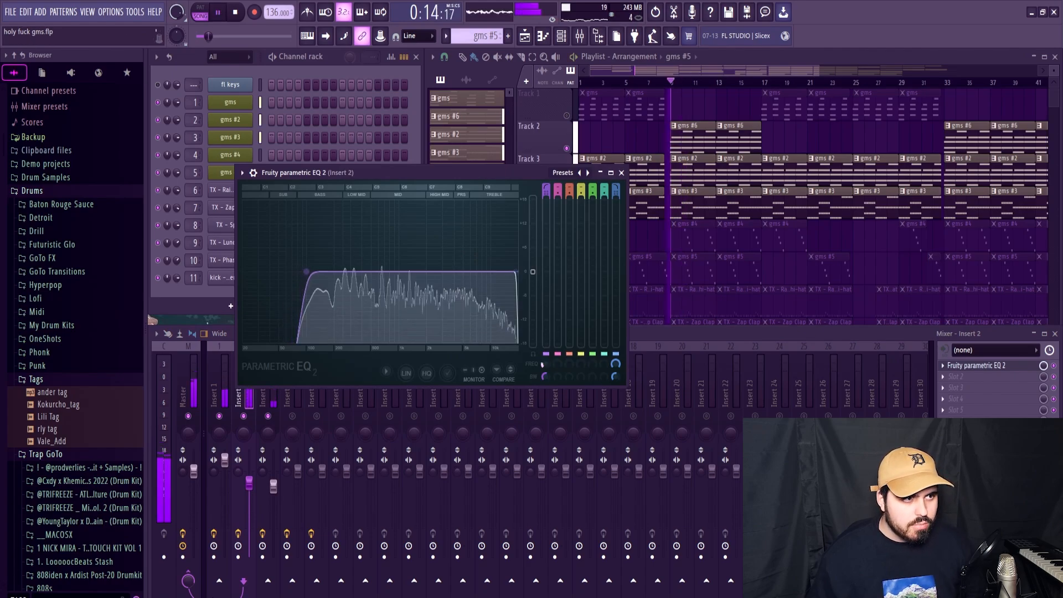
{"action": "left_click_drag", "start_coordinate": [546, 364], "coordinate": [546, 363]}
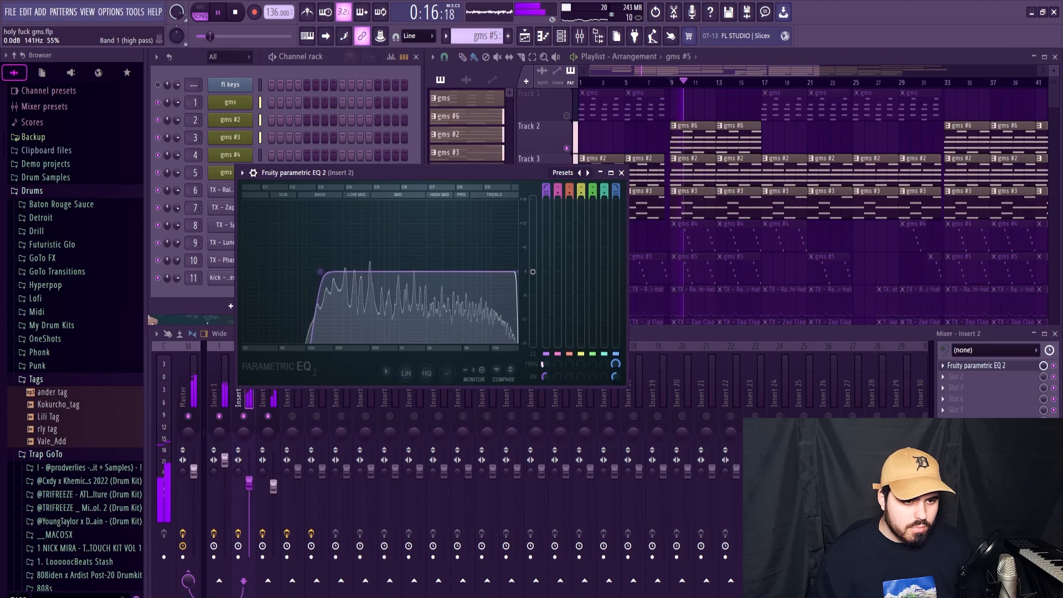
{"action": "left_click", "coordinate": [621, 173]}
{"action": "key", "text": "space"}
Step: Slice the stacked chord notes of pattern gms #2 at step 7 of each of the four bars
{"action": "left_click", "coordinate": [682, 183]}
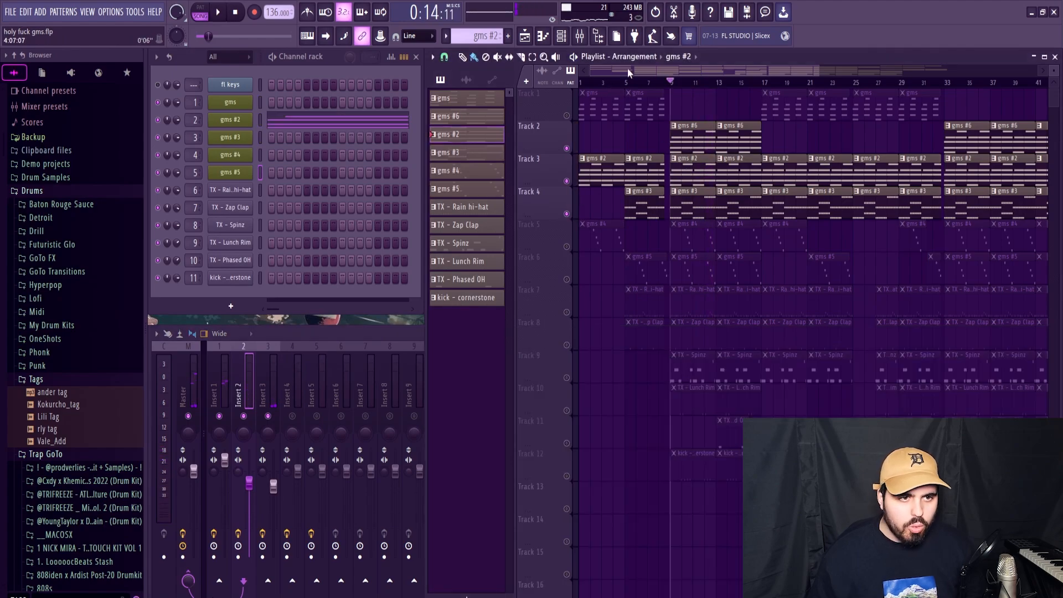
{"action": "left_click", "coordinate": [308, 126]}
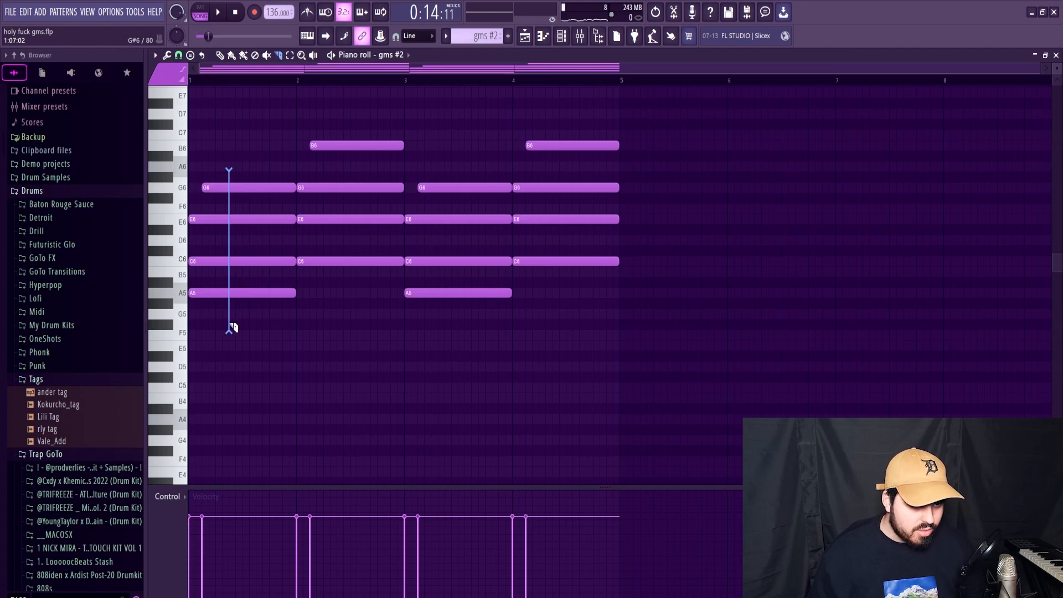
{"action": "left_click_drag", "start_coordinate": [232, 328], "coordinate": [229, 331]}
{"action": "key", "text": "space"}
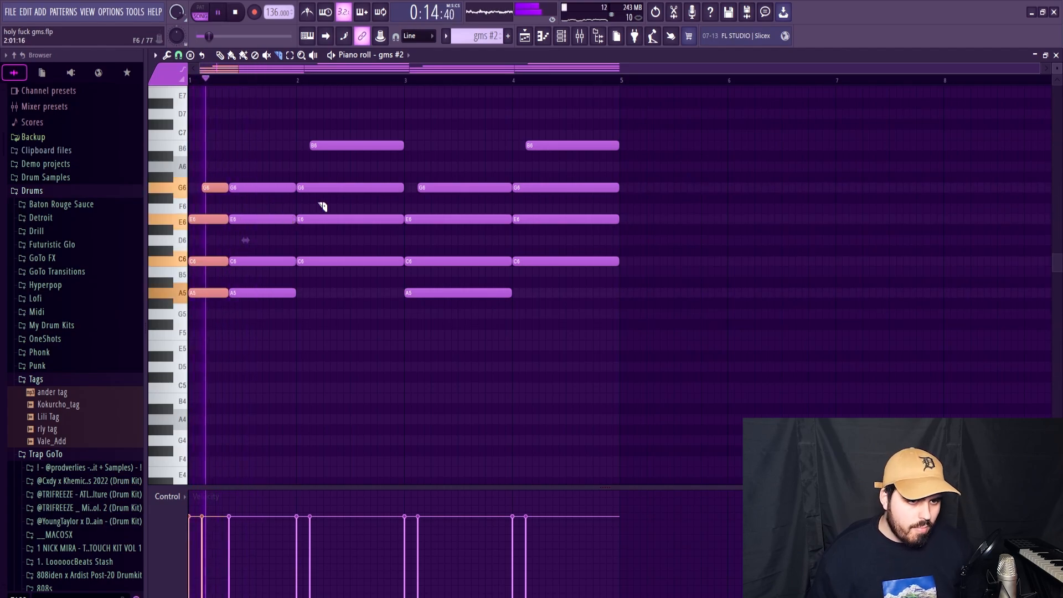
{"action": "left_click_drag", "start_coordinate": [338, 116], "coordinate": [339, 267]}
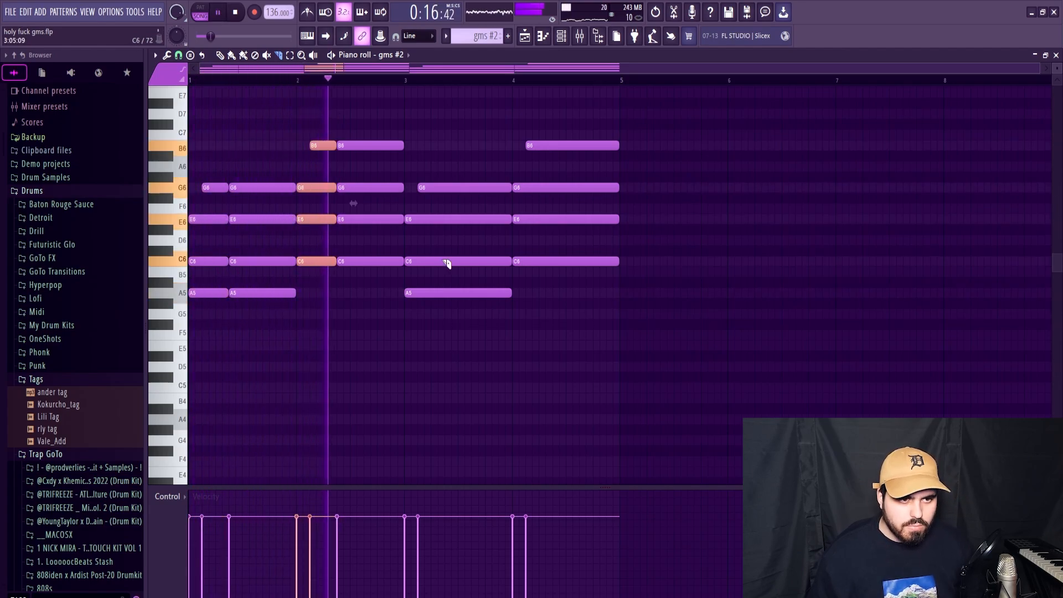
{"action": "left_click_drag", "start_coordinate": [442, 159], "coordinate": [443, 319]}
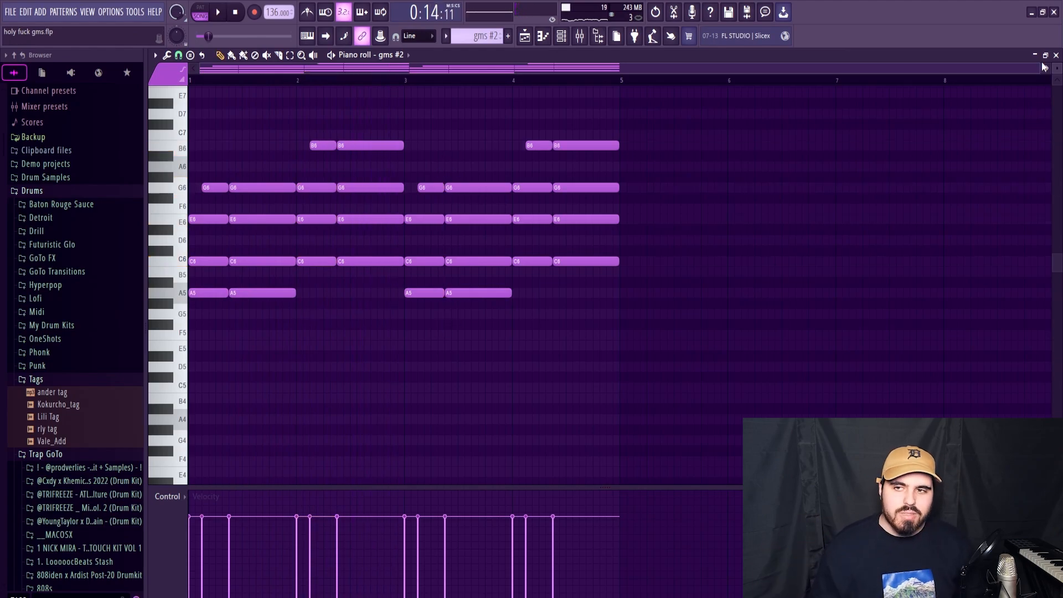
{"action": "left_click", "coordinate": [1057, 55]}
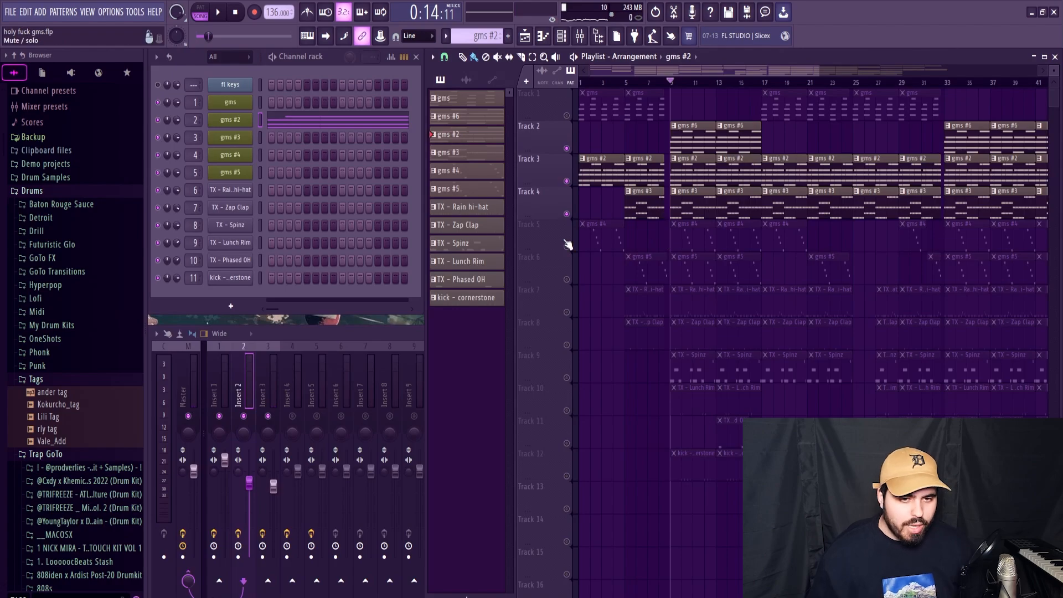
Step: Enable playlist track 5, open pattern gms #4 in the piano roll, and play it with the other layers
{"action": "left_click", "coordinate": [566, 246]}
{"action": "left_click", "coordinate": [691, 236]}
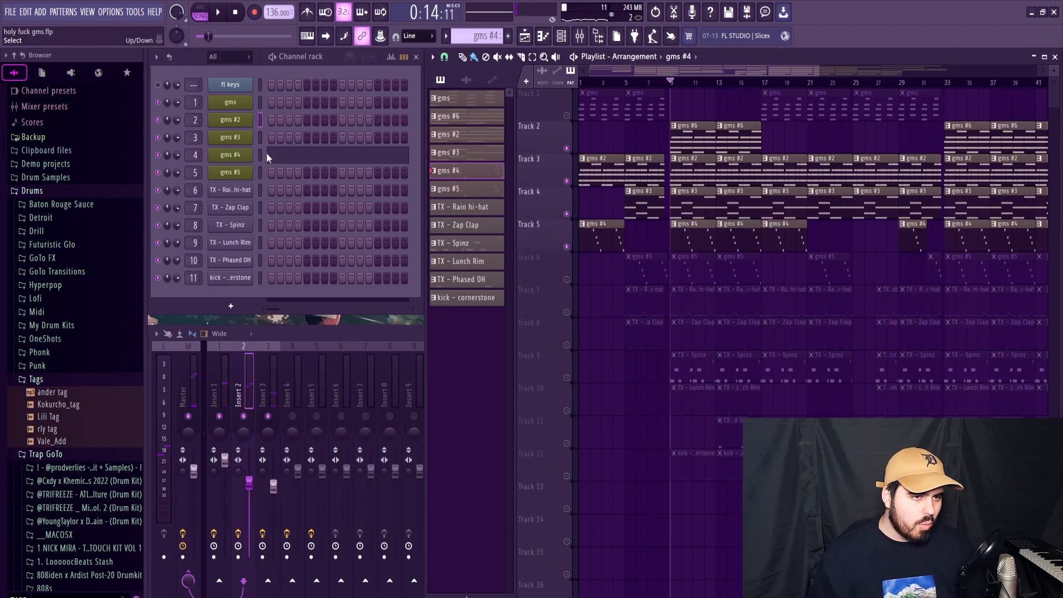
{"action": "left_click", "coordinate": [306, 157]}
{"action": "scroll", "coordinate": [351, 161], "scroll_direction": "up", "scroll_amount": 3}
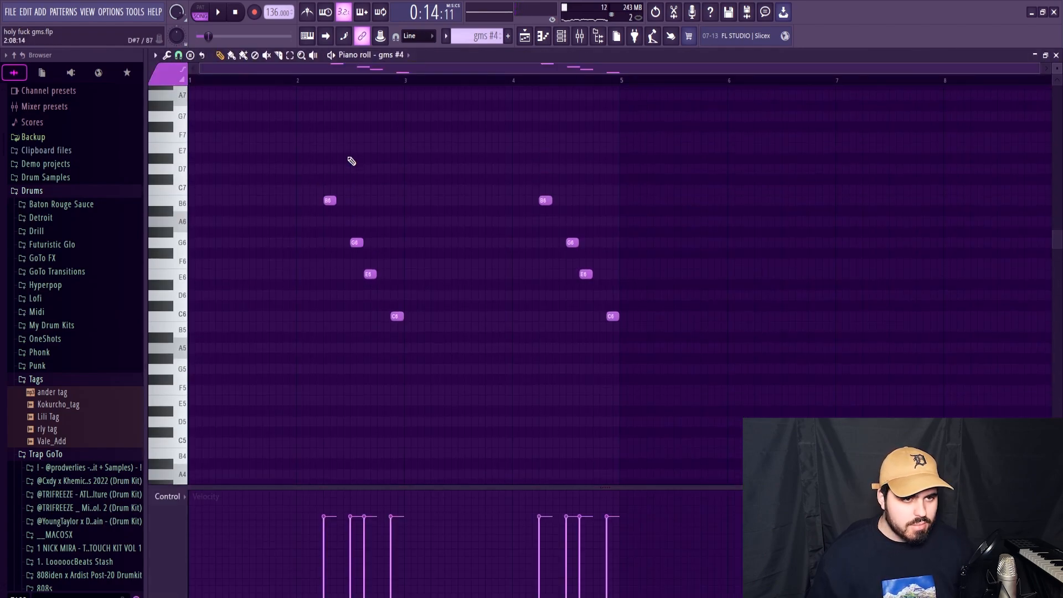
{"action": "key", "text": "space"}
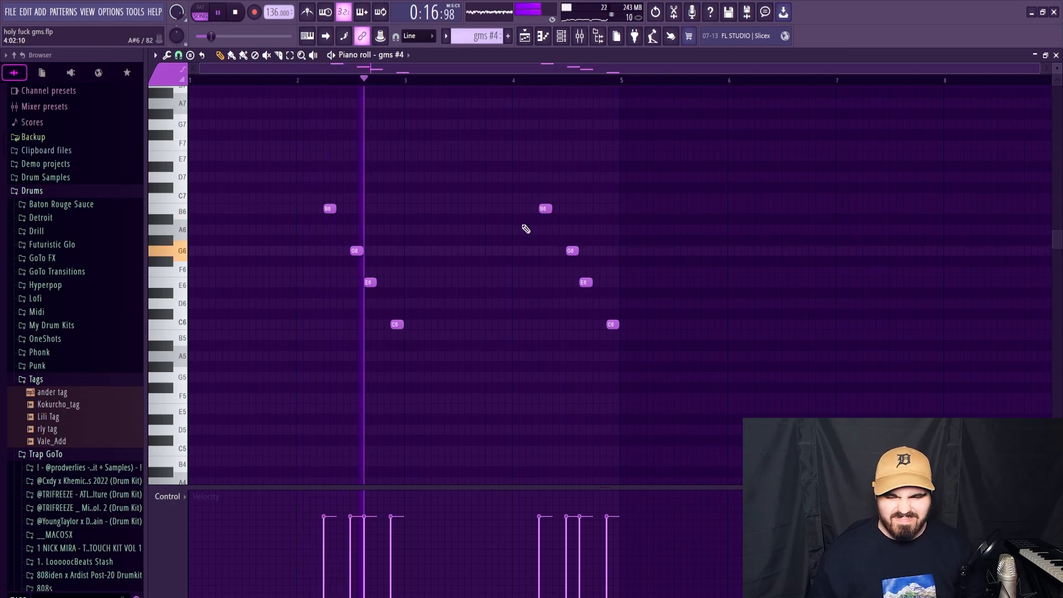
{"action": "key", "text": "space"}
Step: Transpose all notes of pattern gms #4 down one octave and listen to the result
{"action": "key", "text": "ctrl+a"}
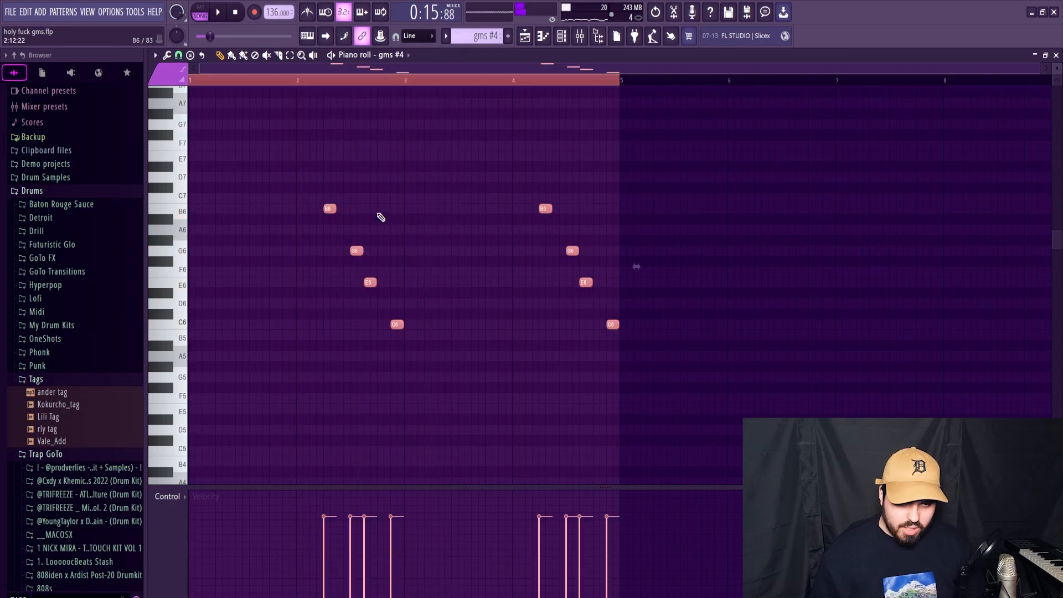
{"action": "key", "text": "ctrl+Down"}
{"action": "key", "text": "space"}
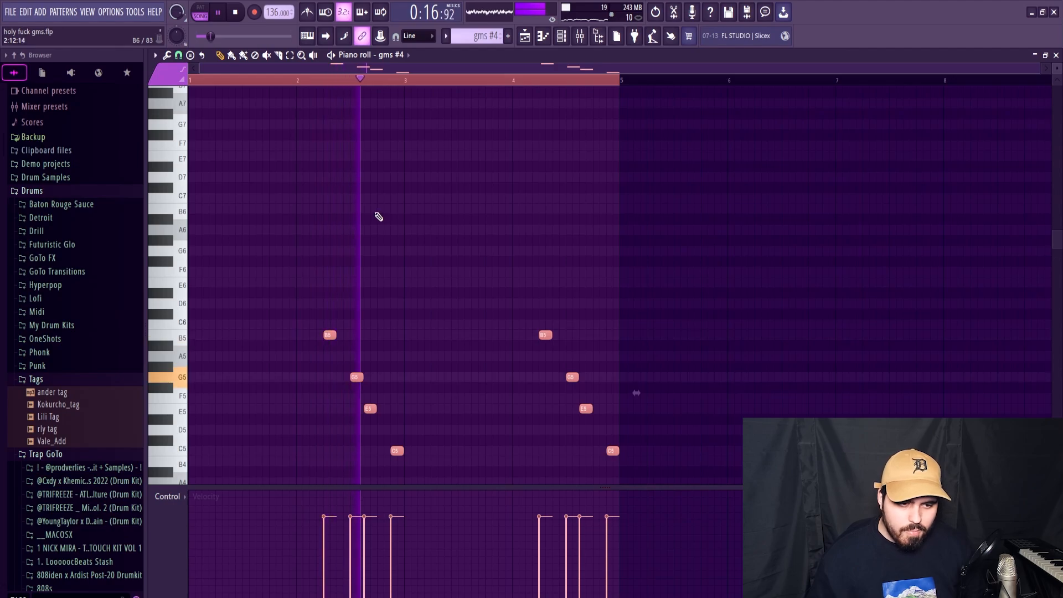
{"action": "key", "text": "ctrl+d"}
{"action": "key", "text": "space"}
Step: Lower the B5 notes in bars 2 and 4 of gms #4 to B4, checking with playback
{"action": "scroll", "coordinate": [334, 320], "scroll_direction": "down", "scroll_amount": 1}
{"action": "key", "text": "ctrl+Down"}
{"action": "key", "text": "space"}
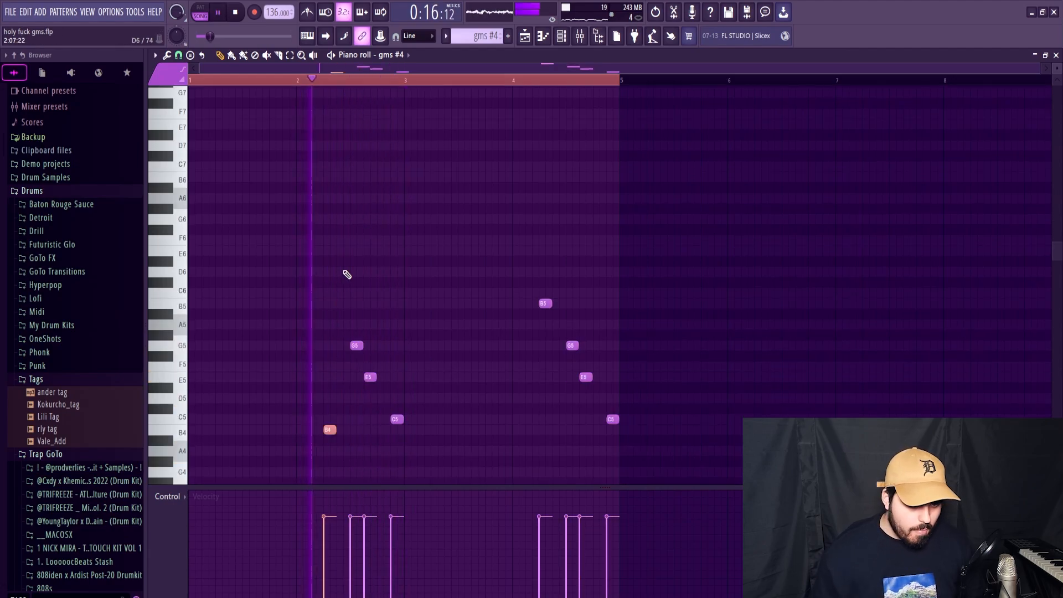
{"action": "key", "text": "space"}
{"action": "key", "text": "ctrl+d"}
{"action": "key", "text": "space"}
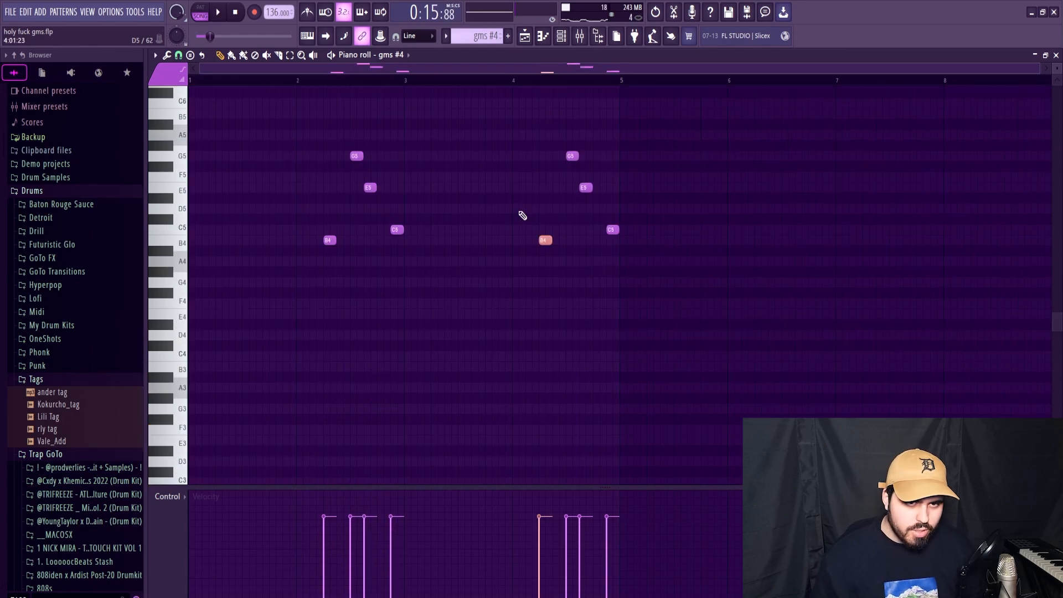
{"action": "key", "text": "space"}
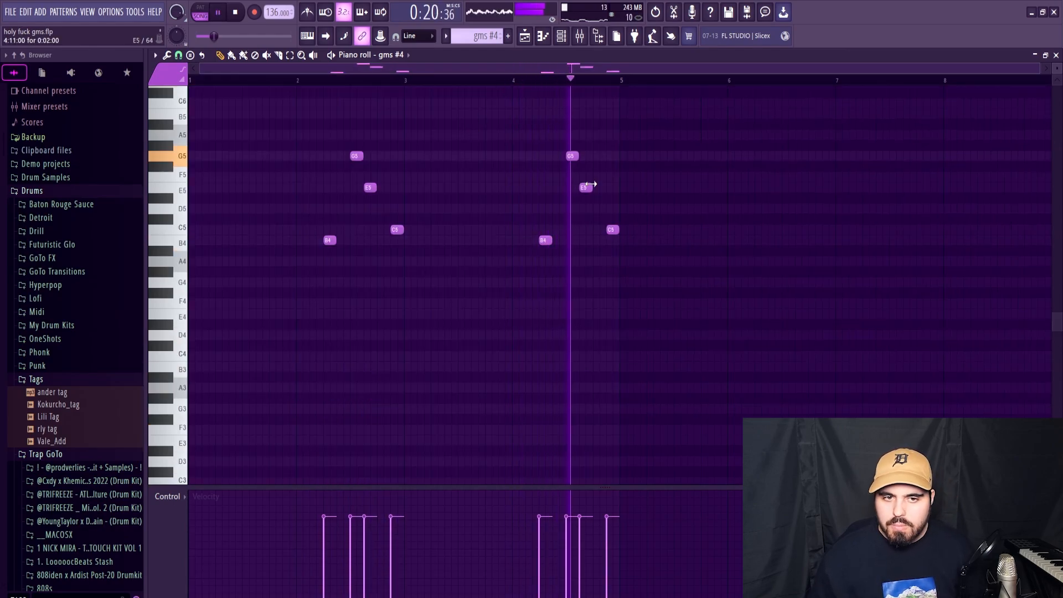
Step: Raise the last note of pattern gms #4 to D5 and play the melody
{"action": "key", "text": "space"}
{"action": "left_click_drag", "start_coordinate": [612, 228], "coordinate": [613, 208]}
{"action": "key", "text": "space"}
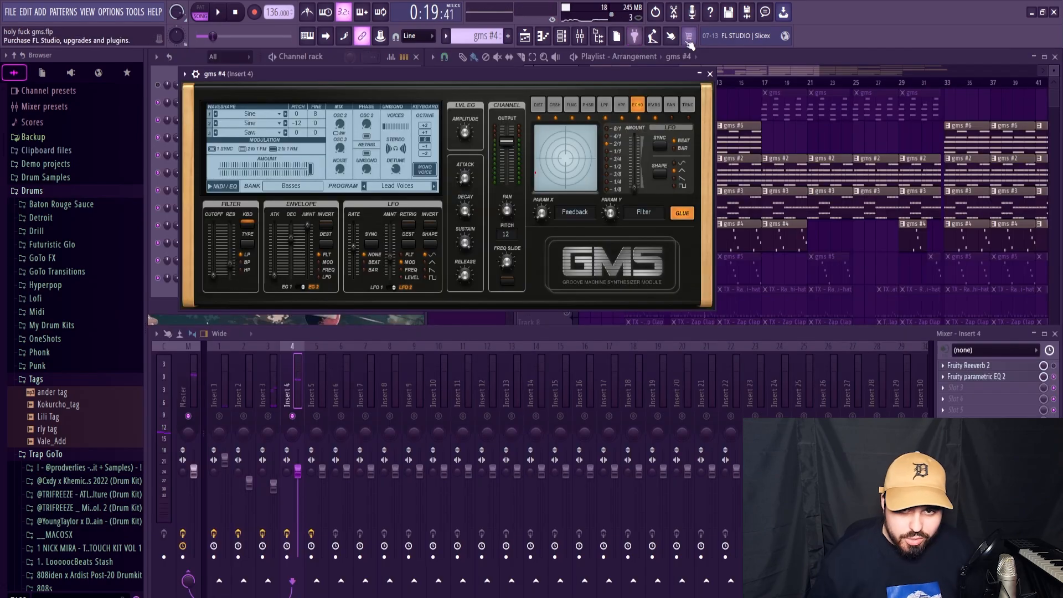
Step: Delete both G5 notes from gms #4 and add a C5 and a D5 in each of bars 1 and 3
{"action": "left_click", "coordinate": [711, 69]}
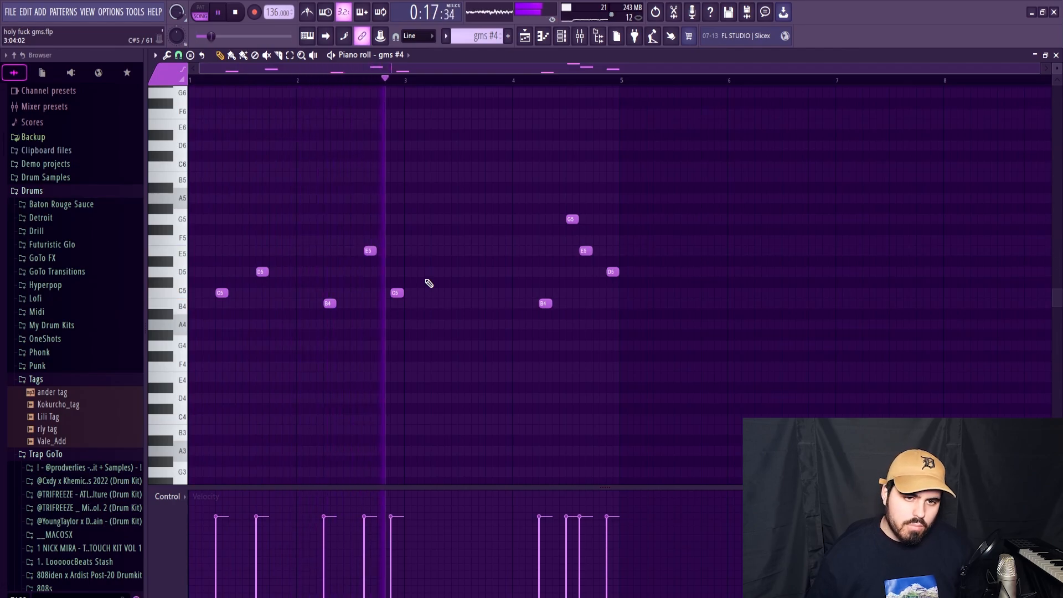
{"action": "key", "text": "space"}
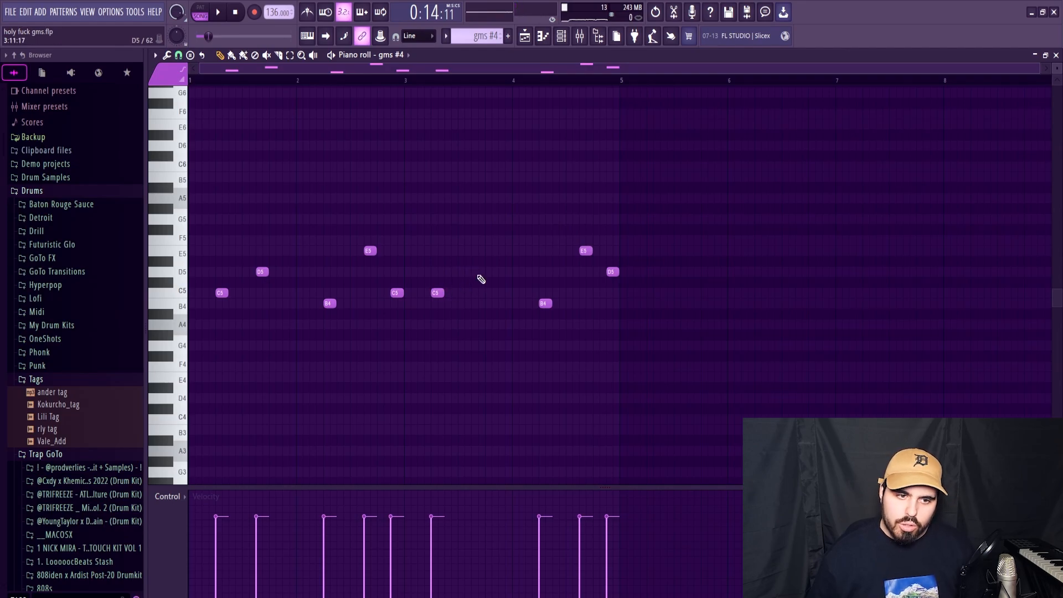
{"action": "key", "text": "space"}
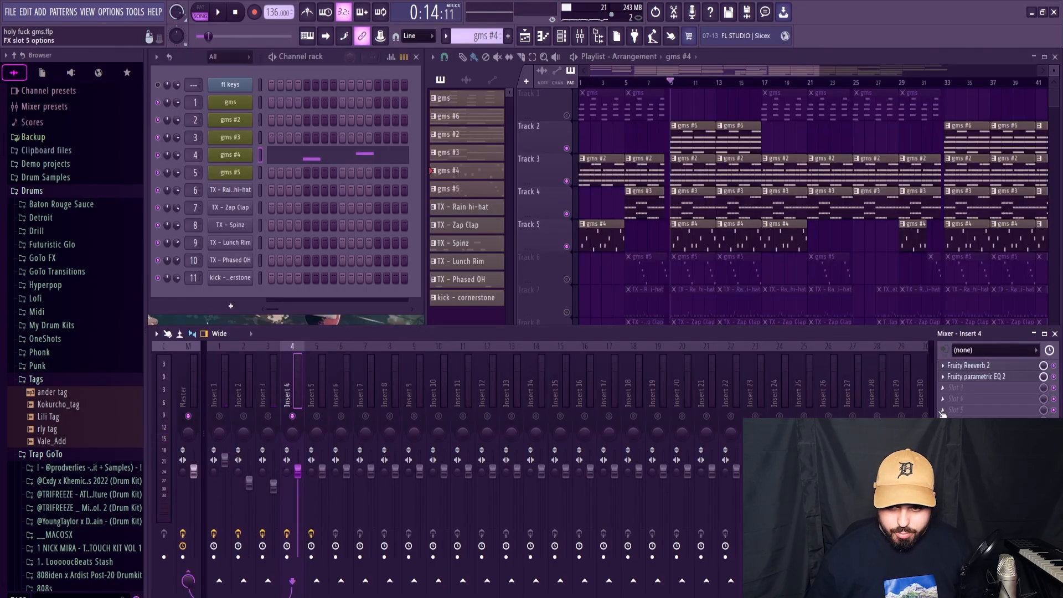
Step: Add Fruity Chorus as the first effect on mixer Insert 4 and lower that insert's volume to about 86%
{"action": "left_click", "coordinate": [955, 389]}
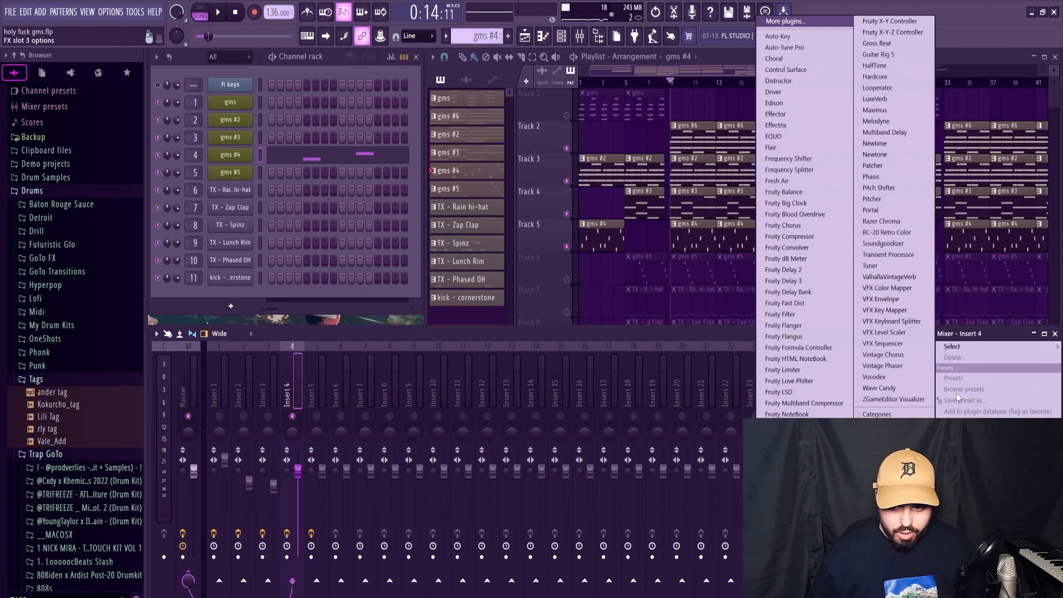
{"action": "left_click", "coordinate": [798, 227]}
{"action": "key", "text": "space"}
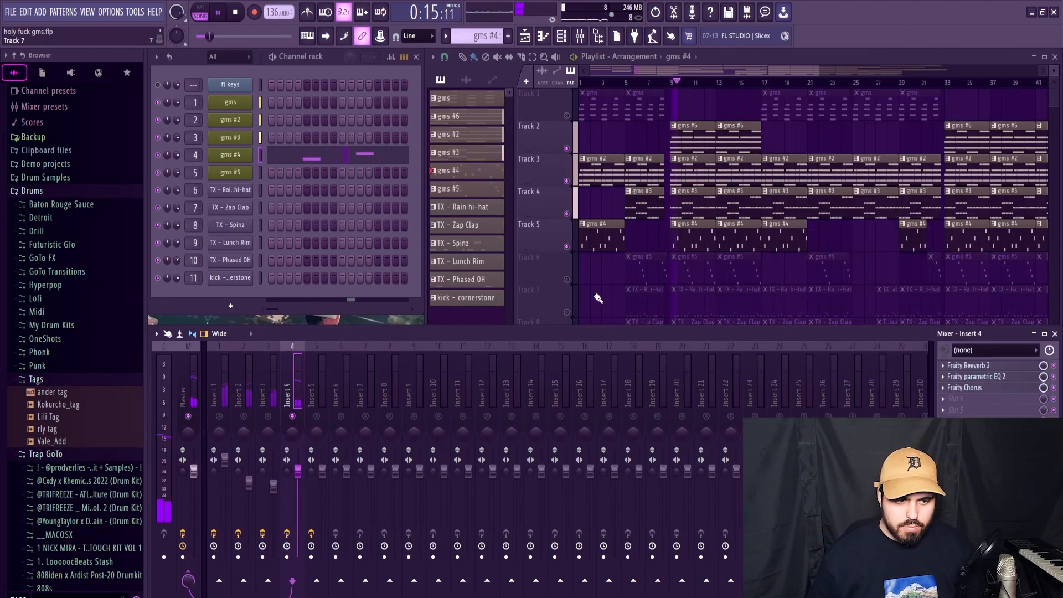
{"action": "left_click_drag", "start_coordinate": [1005, 389], "coordinate": [1005, 366]}
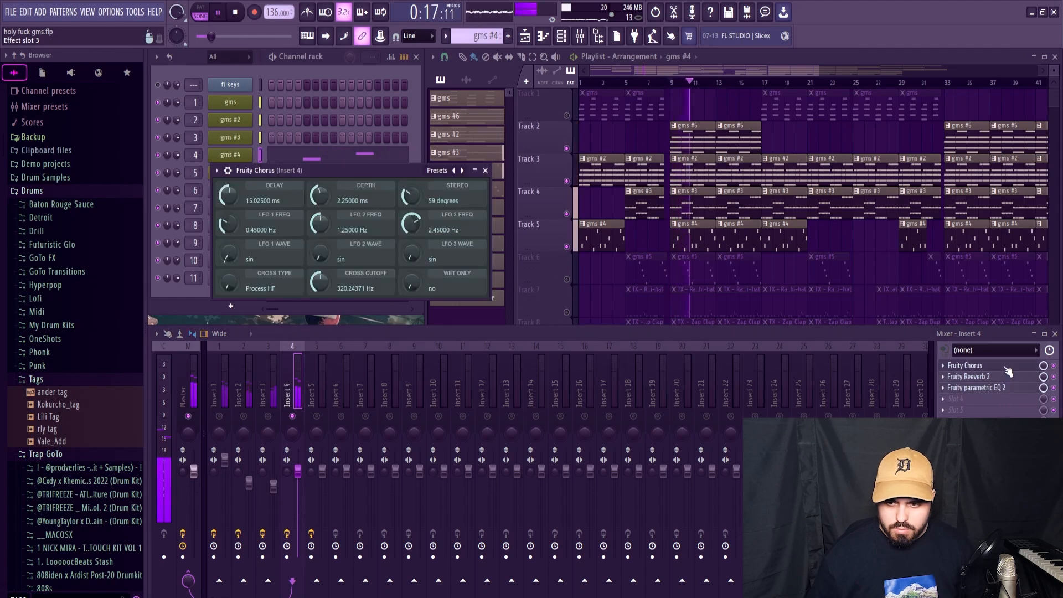
{"action": "left_click", "coordinate": [485, 170]}
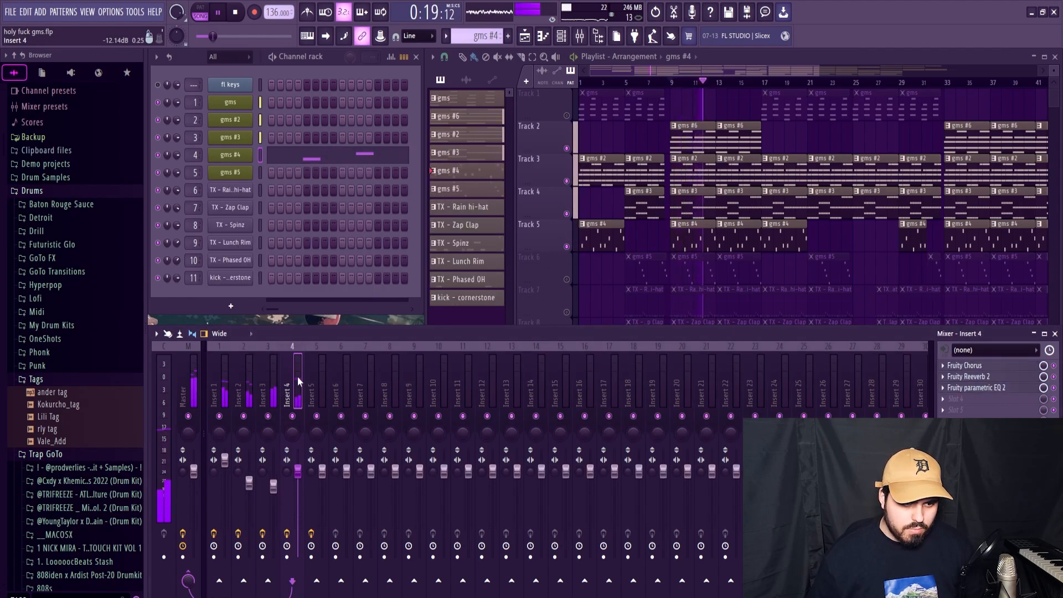
{"action": "left_click_drag", "start_coordinate": [298, 470], "coordinate": [297, 483]}
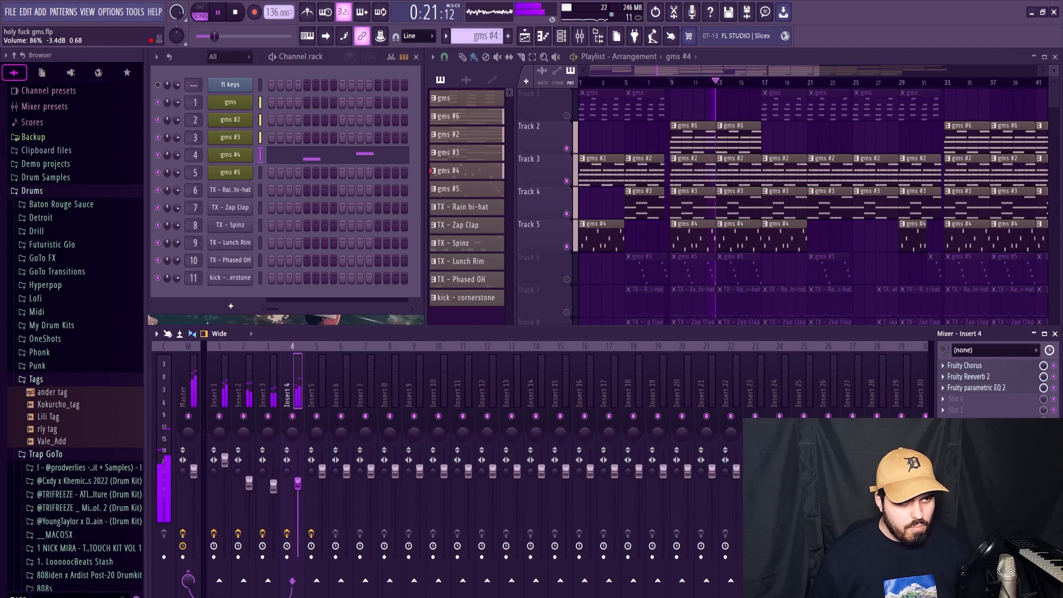
{"action": "key", "text": "space"}
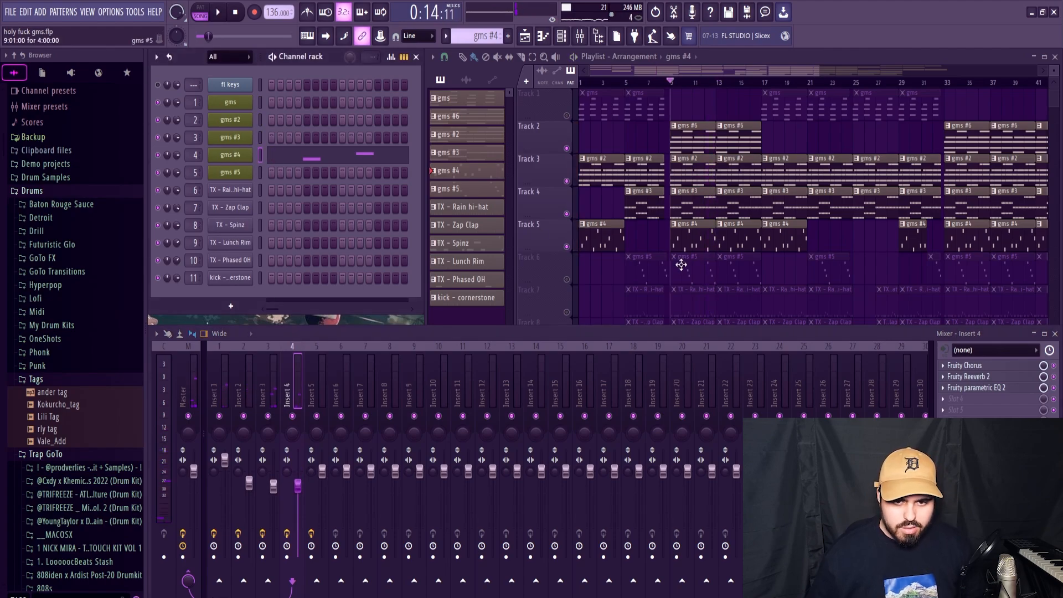
Step: Replace the notes of pattern gms #5 with the gms #4 melody, transposed up one octave
{"action": "left_click", "coordinate": [681, 265]}
{"action": "left_click", "coordinate": [259, 173]}
{"action": "left_click", "coordinate": [317, 173]}
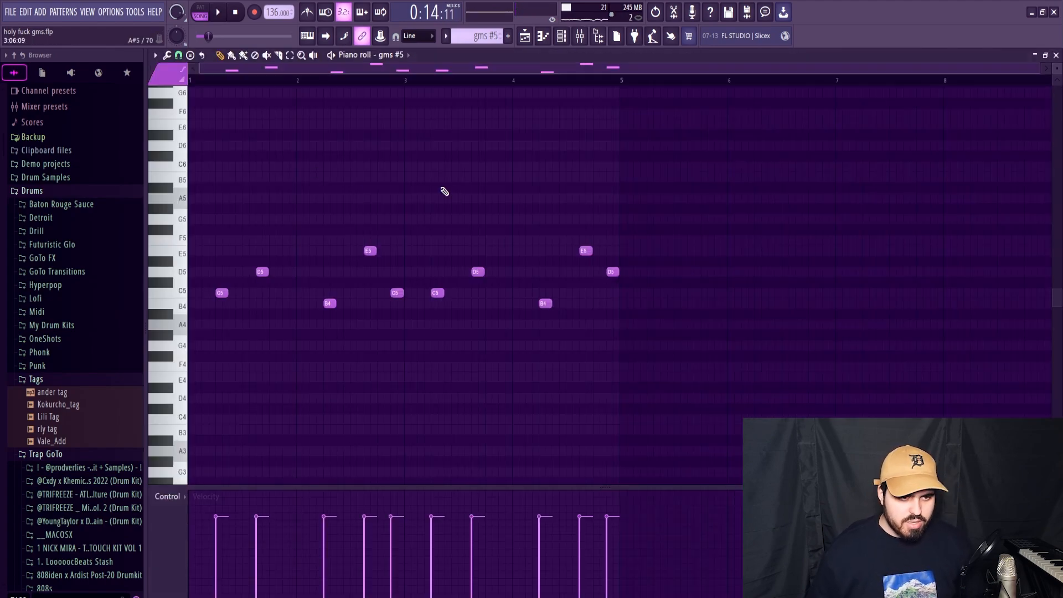
{"action": "key", "text": "ctrl+a"}
{"action": "key", "text": "ctrl+Up"}
{"action": "key", "text": "ctrl+d"}
{"action": "key", "text": "space"}
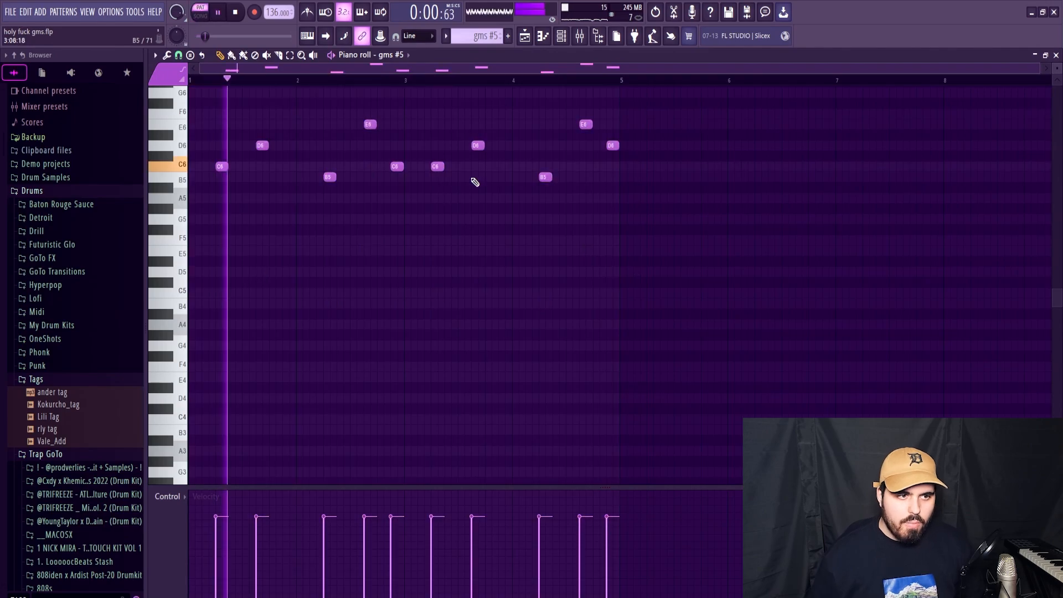
{"action": "left_click", "coordinate": [1056, 55]}
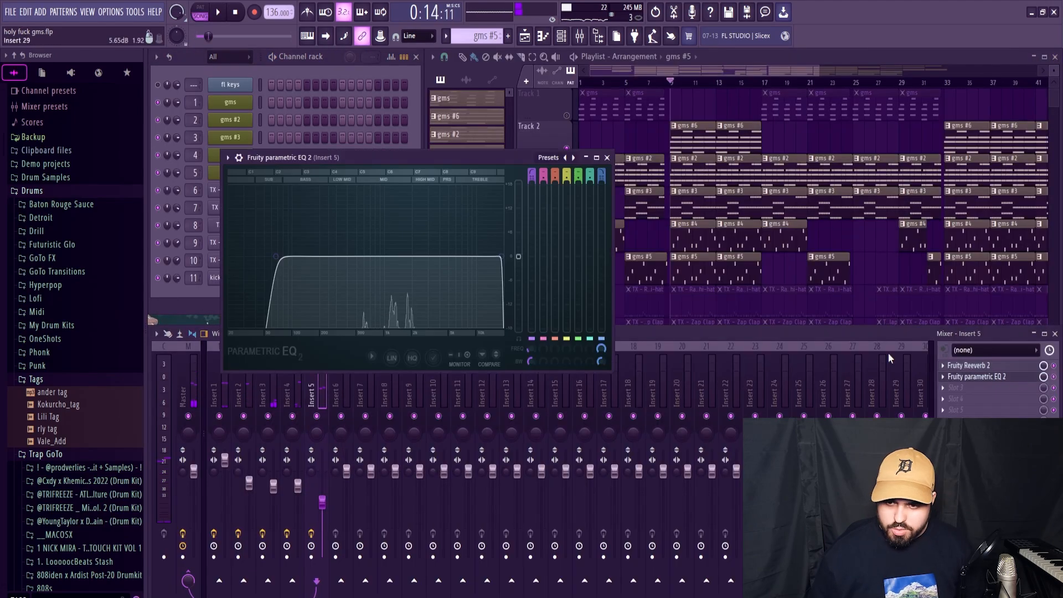
Step: Pan mixer Insert 4 slightly left and Insert 5 slightly right, and set Insert 5's volume to about 49%
{"action": "left_click_drag", "start_coordinate": [322, 502], "coordinate": [322, 504]}
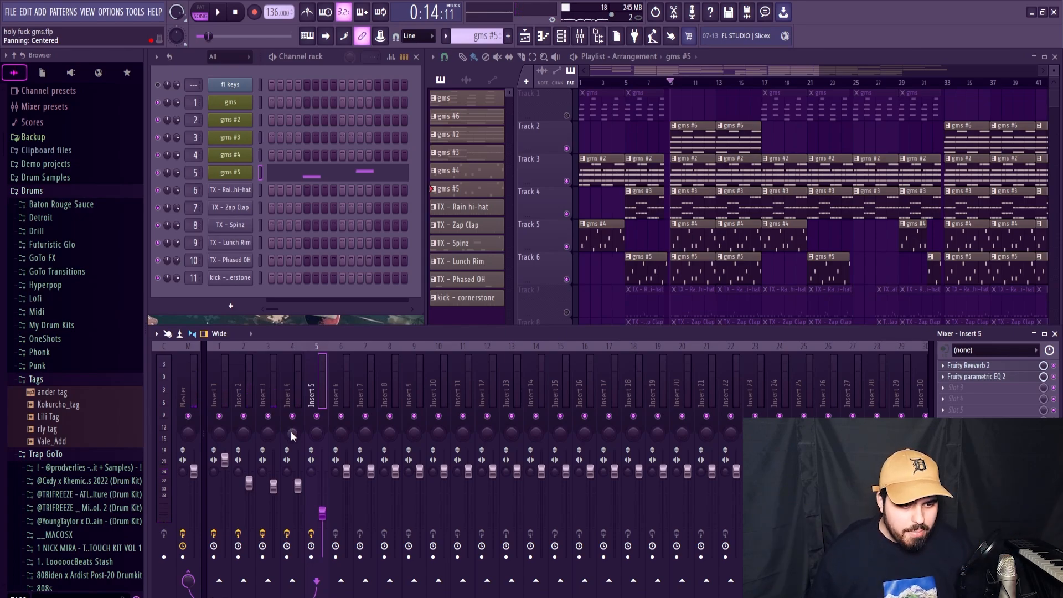
{"action": "left_click_drag", "start_coordinate": [292, 437], "coordinate": [293, 443]}
{"action": "left_click_drag", "start_coordinate": [316, 436], "coordinate": [316, 430]}
{"action": "key", "text": "space"}
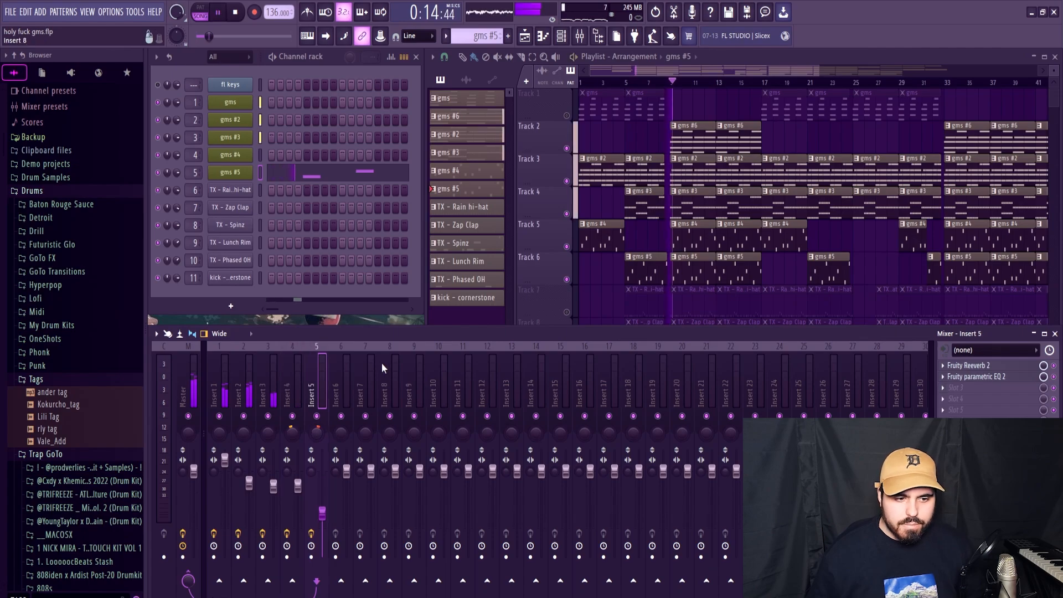
{"action": "left_click_drag", "start_coordinate": [322, 514], "coordinate": [322, 516]}
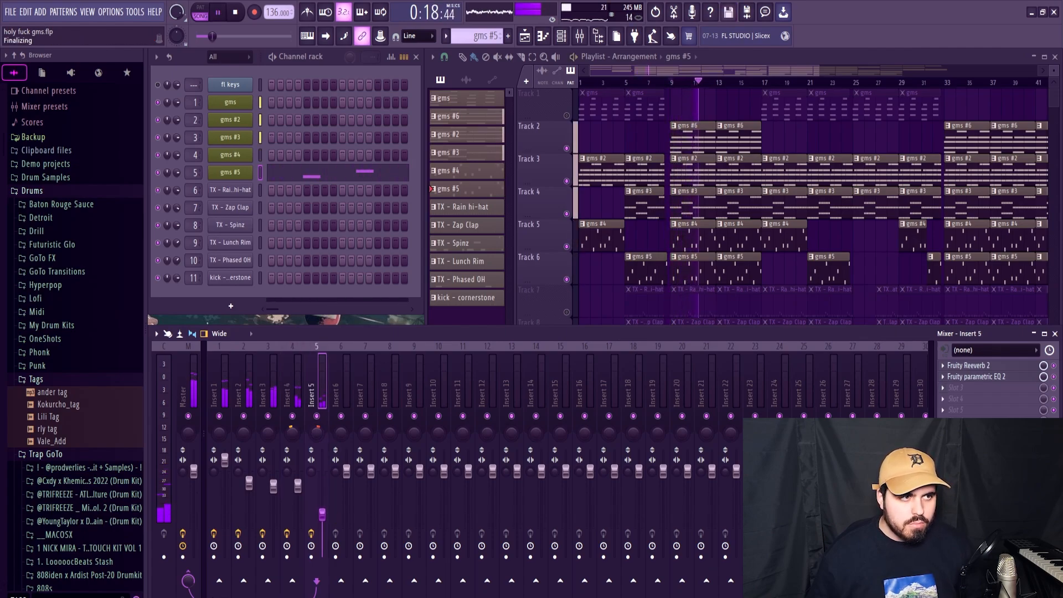
{"action": "left_click_drag", "start_coordinate": [322, 515], "coordinate": [322, 514]}
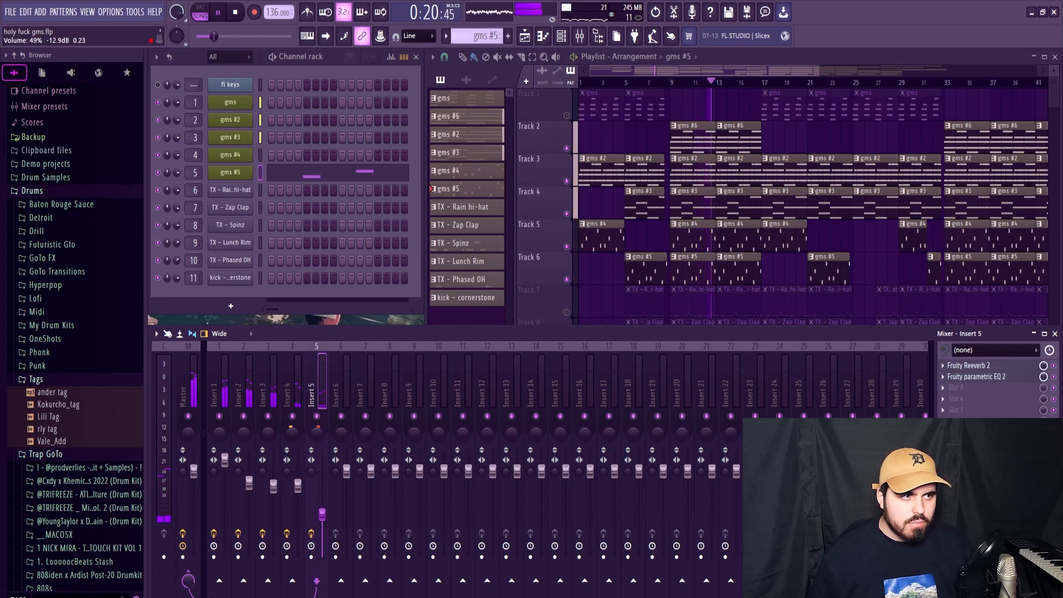
Step: Unmute Track 7 in the playlist and review the TX - Rain hi-hat pattern's notes in the piano roll
{"action": "key", "text": "space"}
{"action": "left_click", "coordinate": [567, 313]}
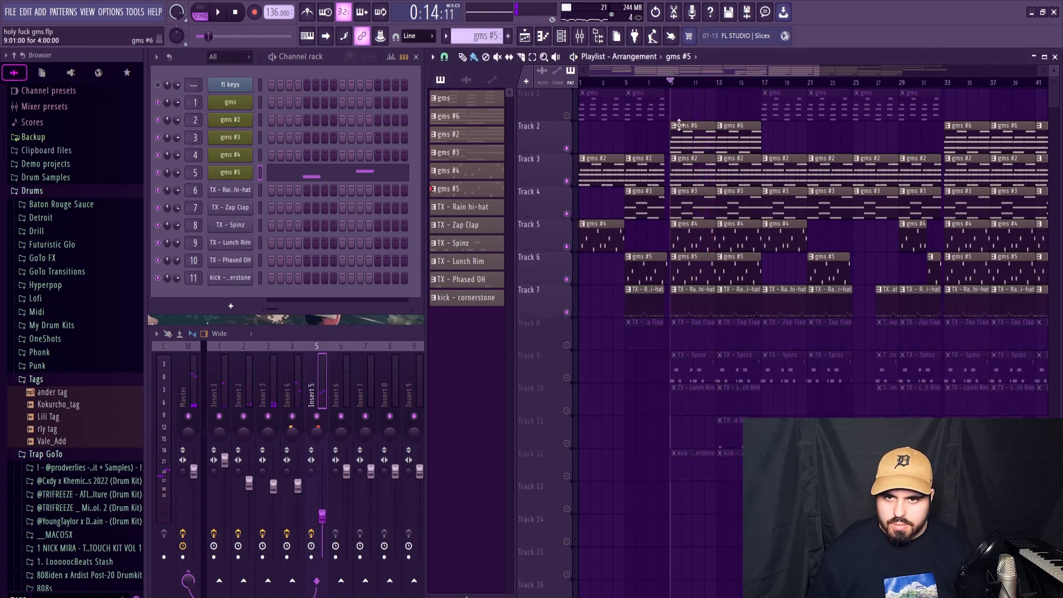
{"action": "key", "text": "space"}
{"action": "scroll", "coordinate": [679, 125], "scroll_direction": "up", "scroll_amount": 3}
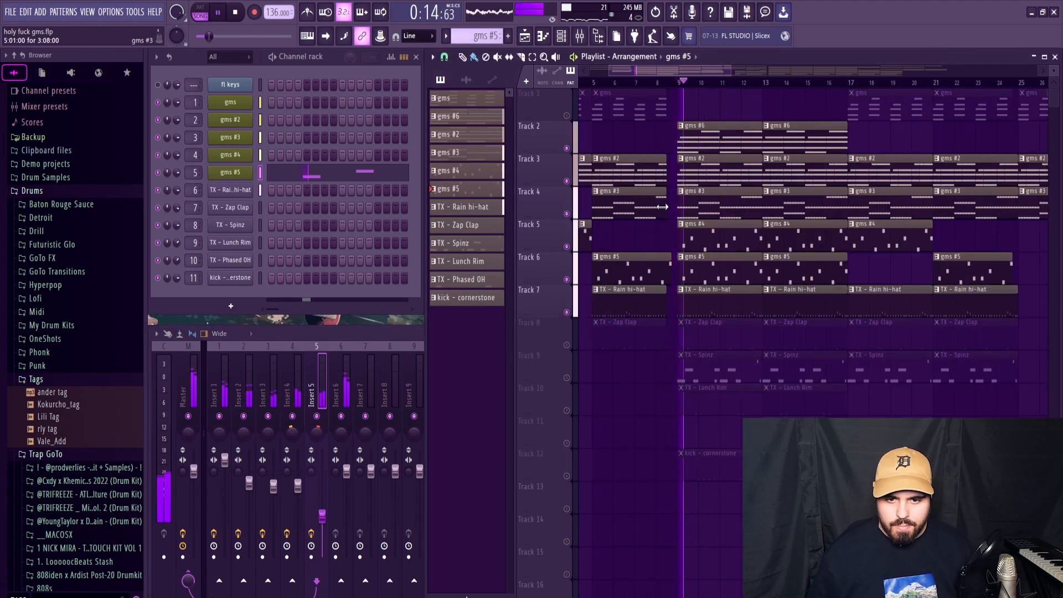
{"action": "double_click", "coordinate": [724, 296]}
{"action": "key", "text": "space"}
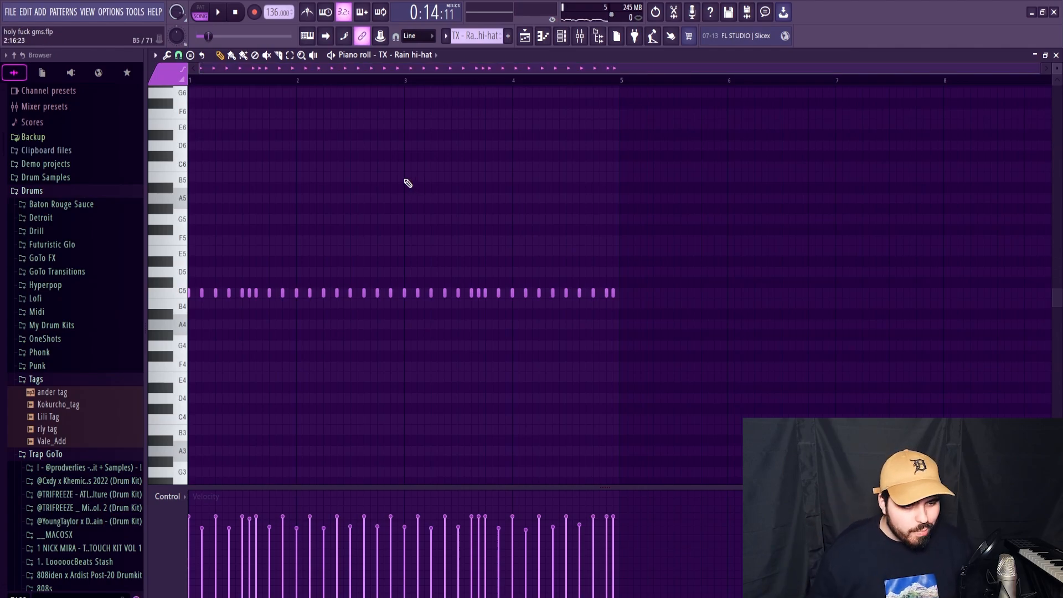
{"action": "key", "text": "space"}
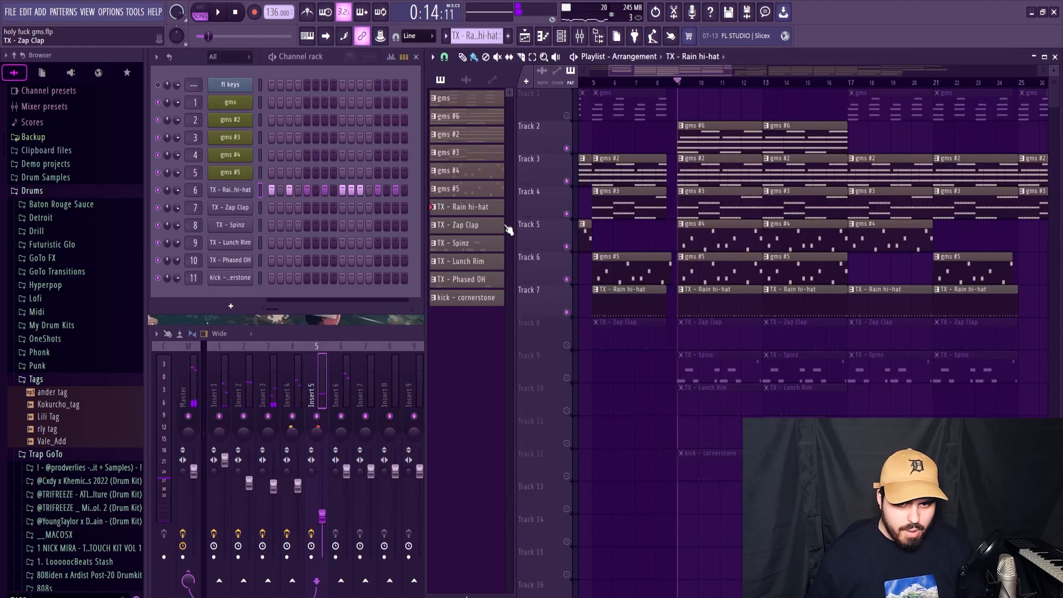
Step: Unmute Track 8 in the playlist and check the TX - Zap Clap channel's sampler settings
{"action": "left_click", "coordinate": [243, 191]}
{"action": "left_click", "coordinate": [310, 316]}
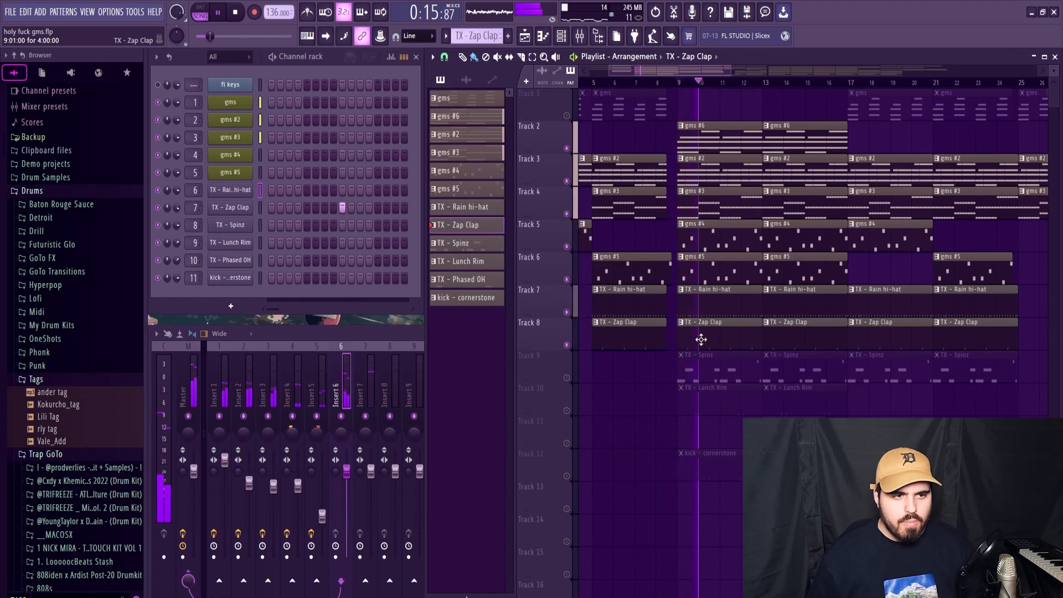
{"action": "key", "text": "space"}
{"action": "left_click", "coordinate": [230, 207]}
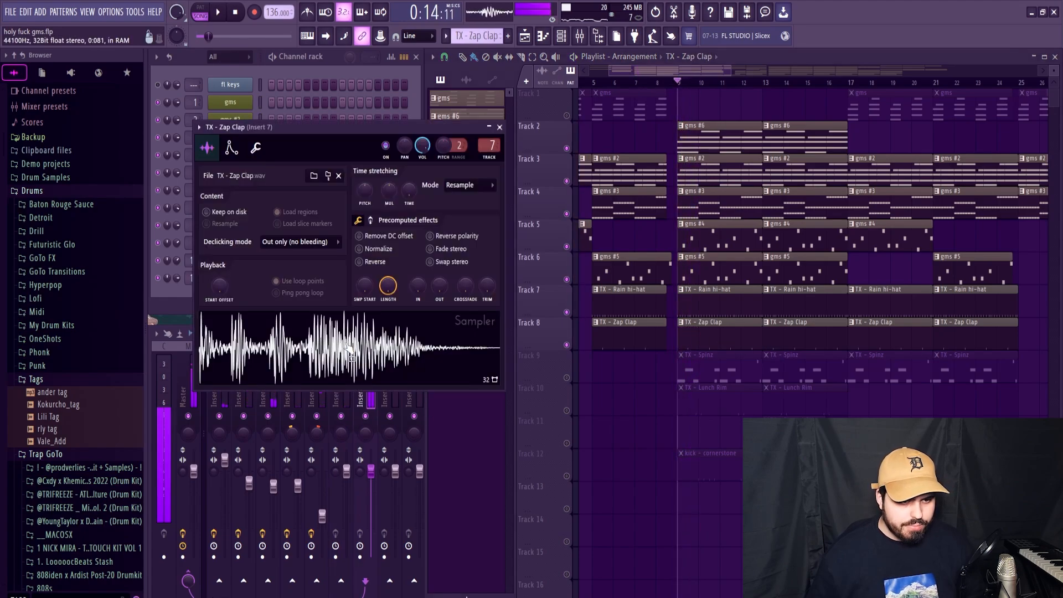
{"action": "left_click", "coordinate": [499, 127]}
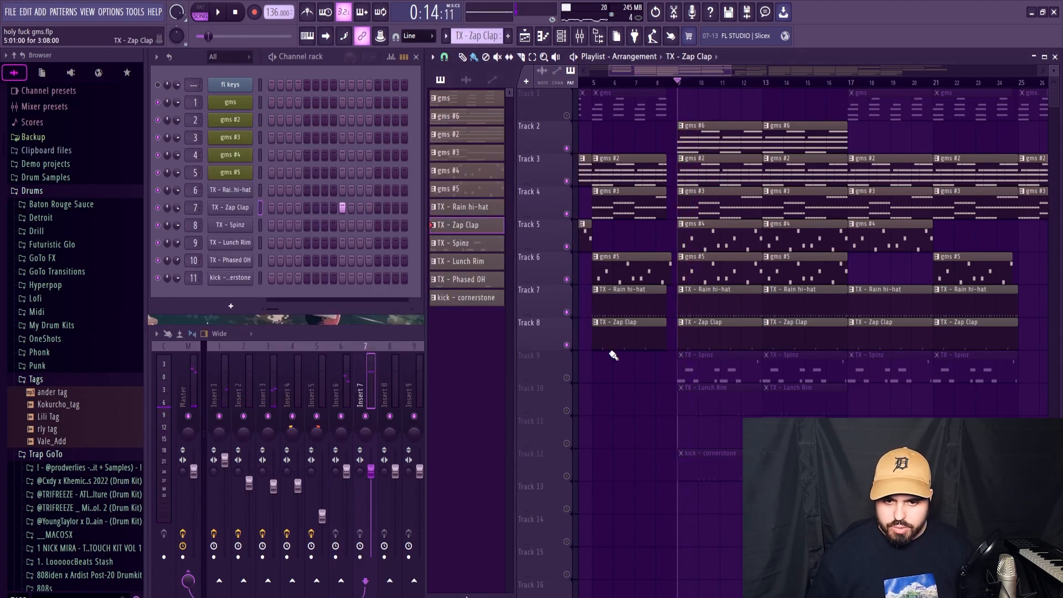
Step: Unmute Track 9 in the playlist and inspect the TX - Spinz channel's sampler settings and precomputed effects
{"action": "left_click", "coordinate": [567, 378]}
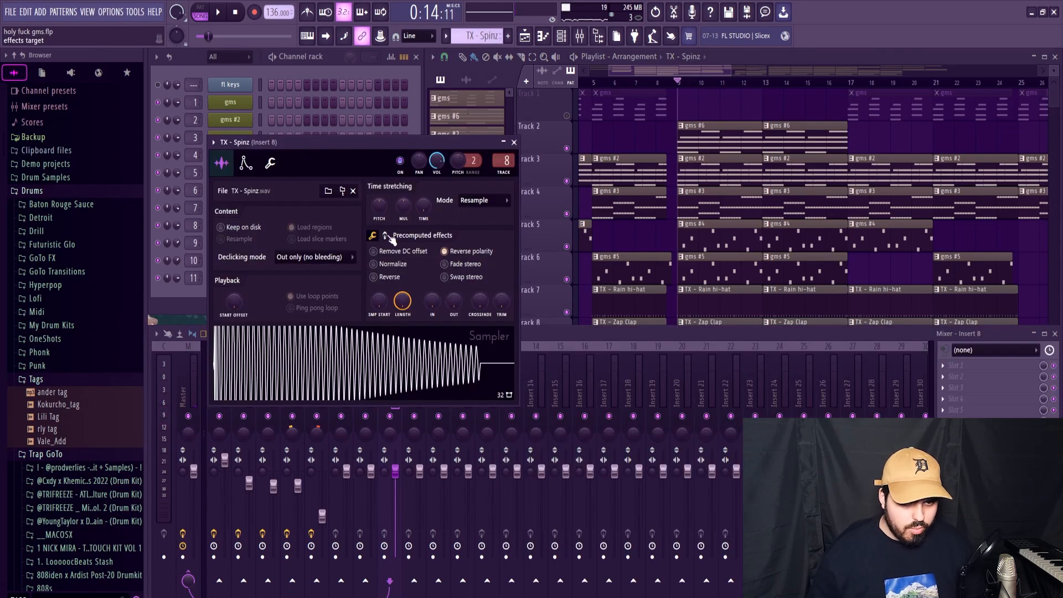
{"action": "left_click", "coordinate": [385, 236]}
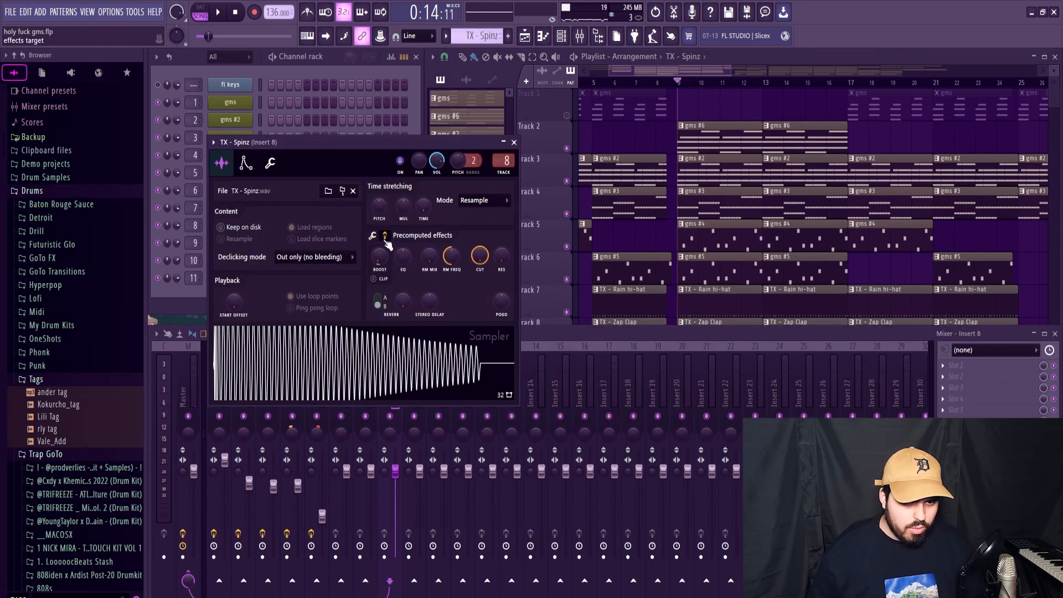
{"action": "left_click", "coordinate": [311, 352]}
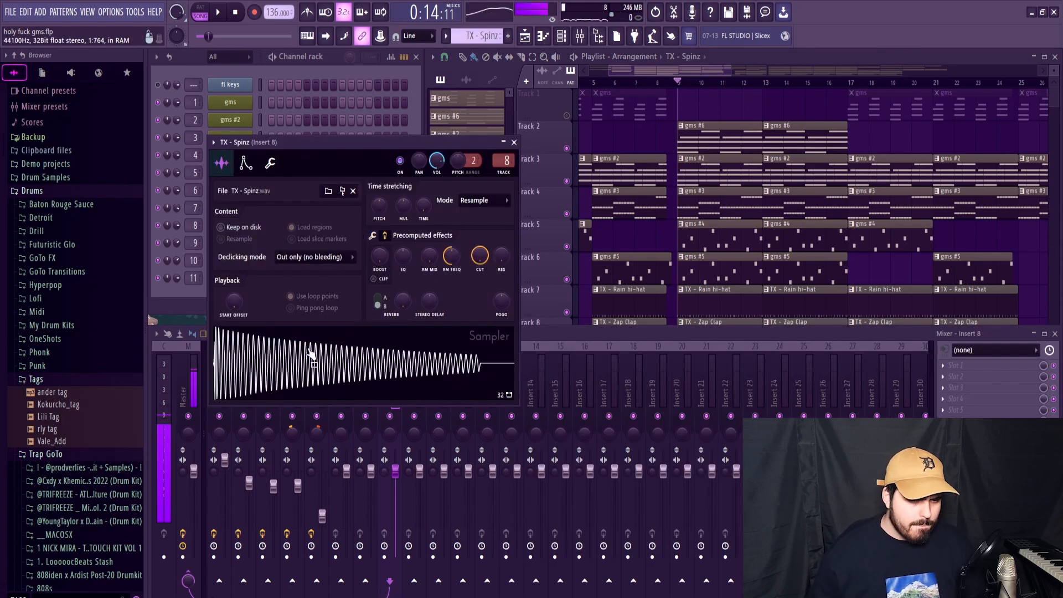
{"action": "key", "text": "Escape"}
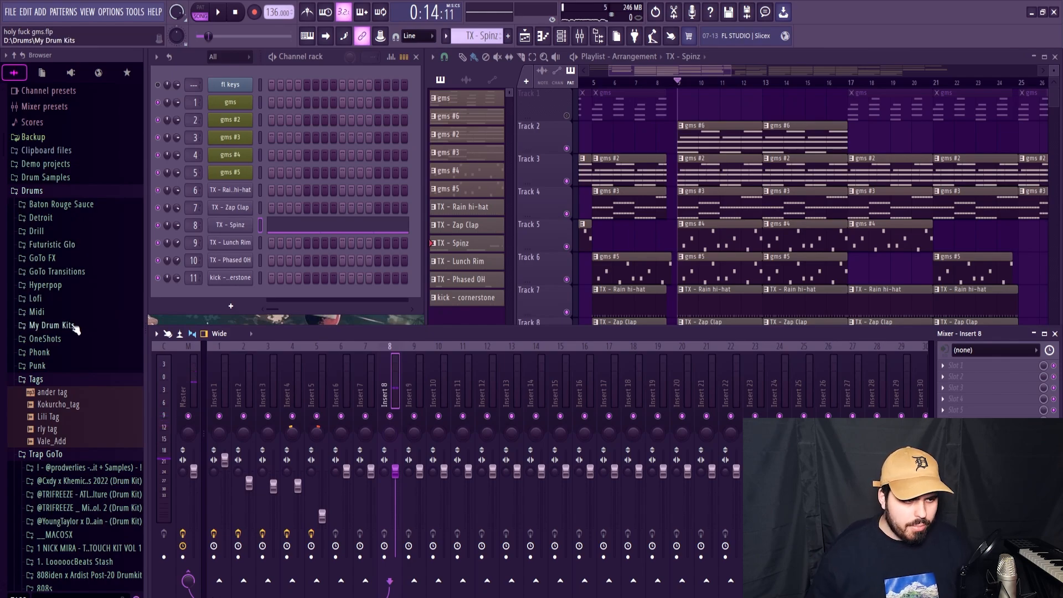
Step: Replace the TX - Spinz sample on channel 8 with SHORT SPINZ from the DIONIS SECRET STASH 808S folder and try reversing its polarity
{"action": "scroll", "coordinate": [77, 332], "scroll_direction": "down", "scroll_amount": 5}
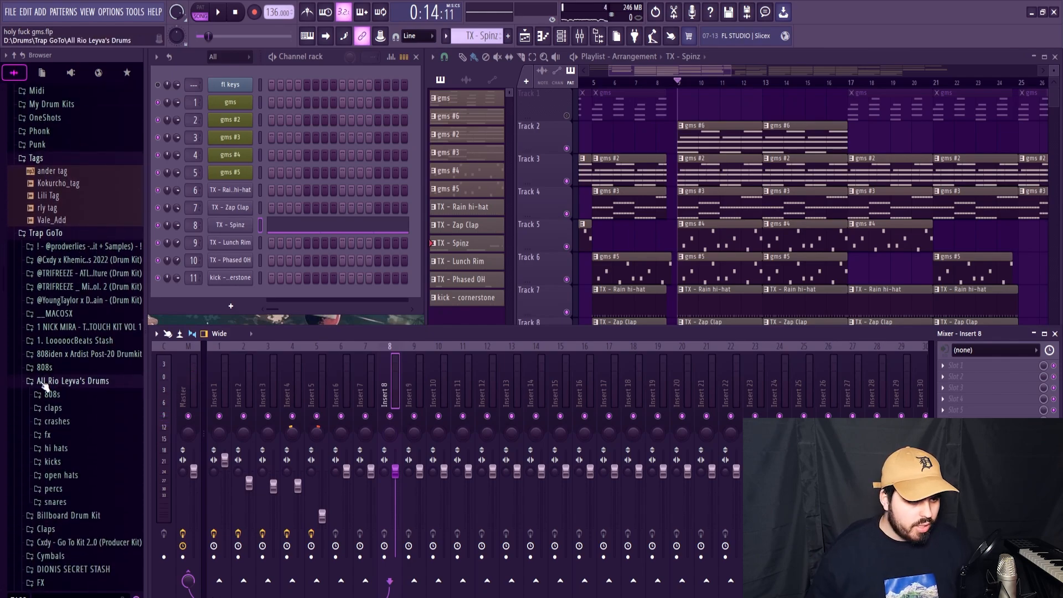
{"action": "left_click", "coordinate": [45, 382]}
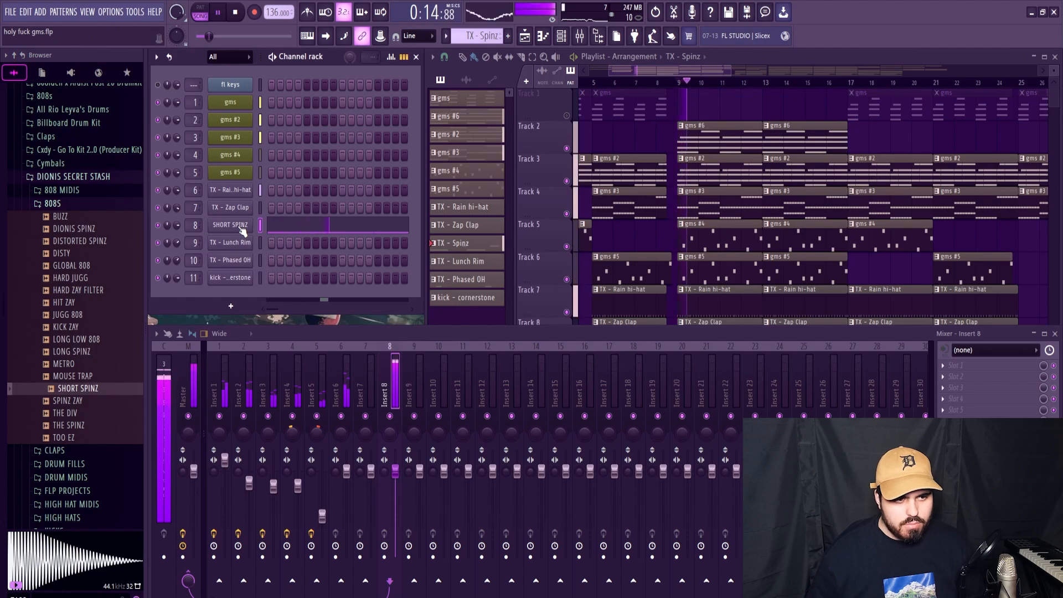
{"action": "left_click", "coordinate": [230, 225]}
{"action": "left_click", "coordinate": [444, 250]}
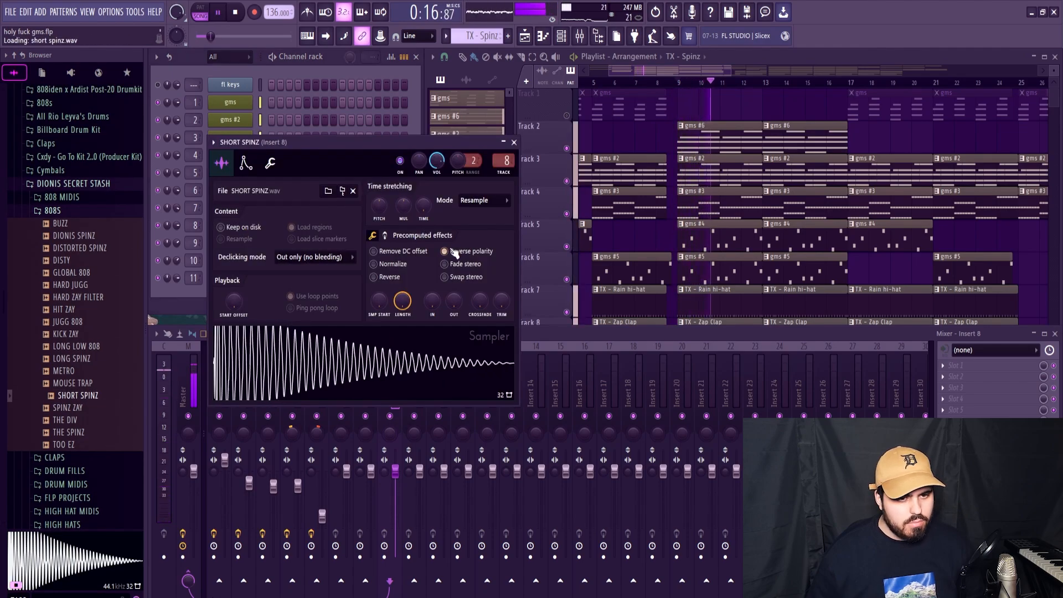
{"action": "key", "text": "space"}
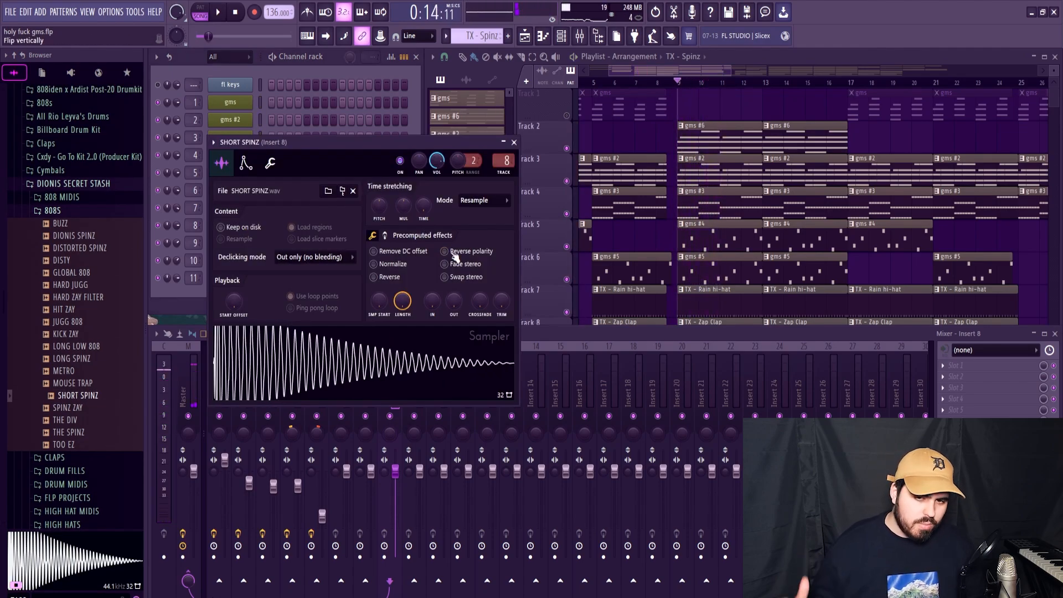
{"action": "left_click", "coordinate": [514, 143]}
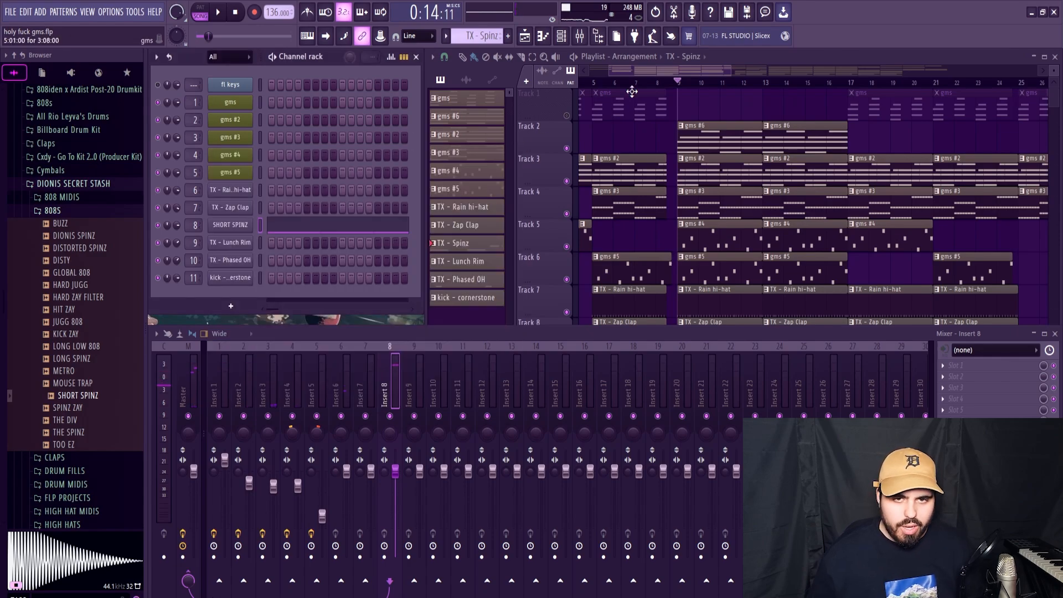
Step: Enable the SHORT SPINZ channel's volume envelope with hold time at 100%, and check its cut group settings during playback
{"action": "left_click_drag", "start_coordinate": [697, 67], "coordinate": [755, 69]}
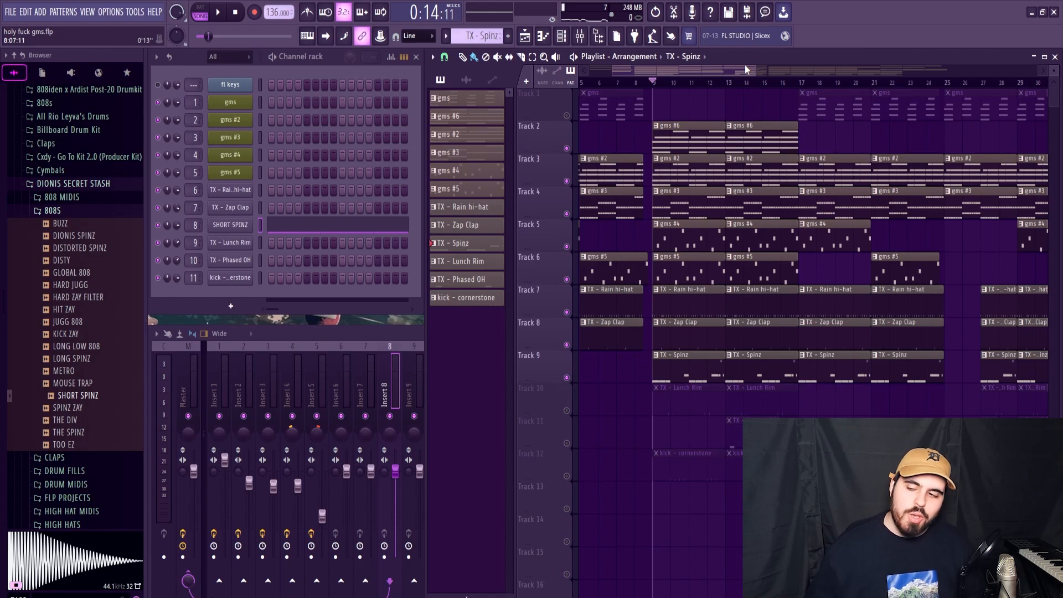
{"action": "left_click_drag", "start_coordinate": [745, 66], "coordinate": [758, 67]}
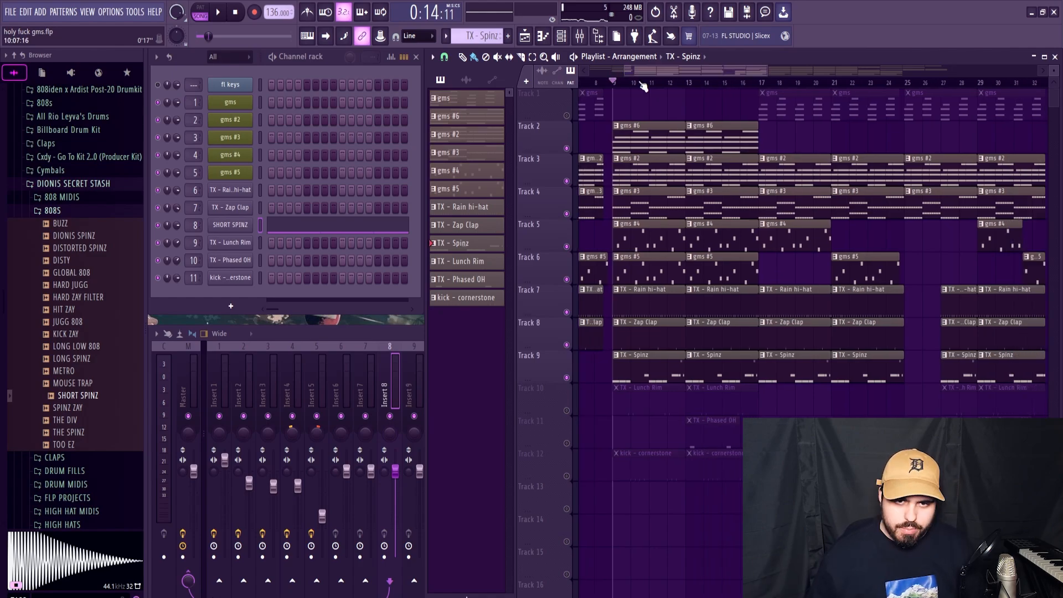
{"action": "key", "text": "space"}
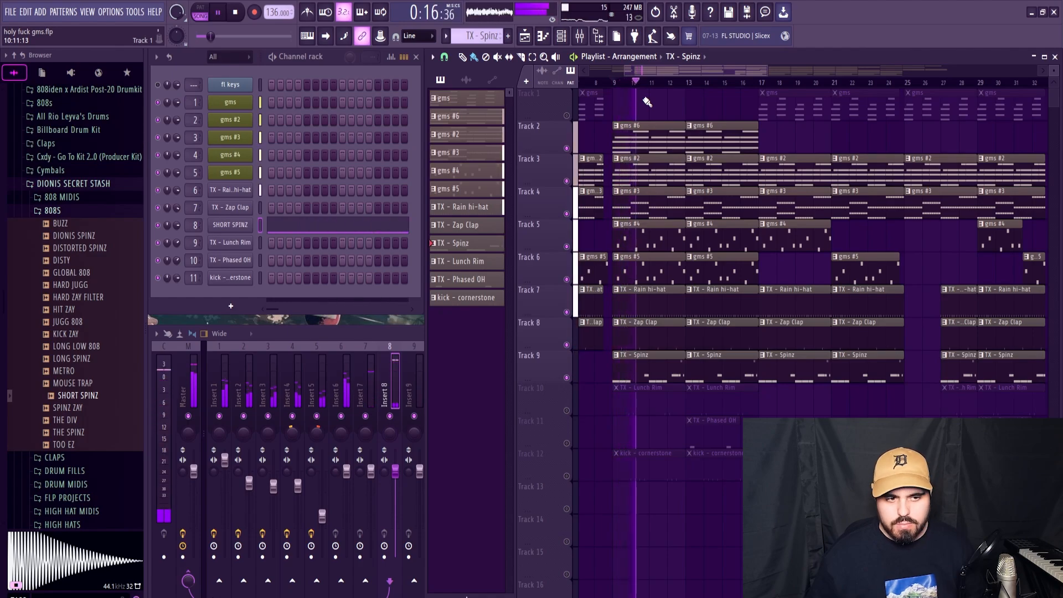
{"action": "left_click", "coordinate": [230, 225]}
{"action": "left_click", "coordinate": [245, 162]}
{"action": "left_click", "coordinate": [253, 189]}
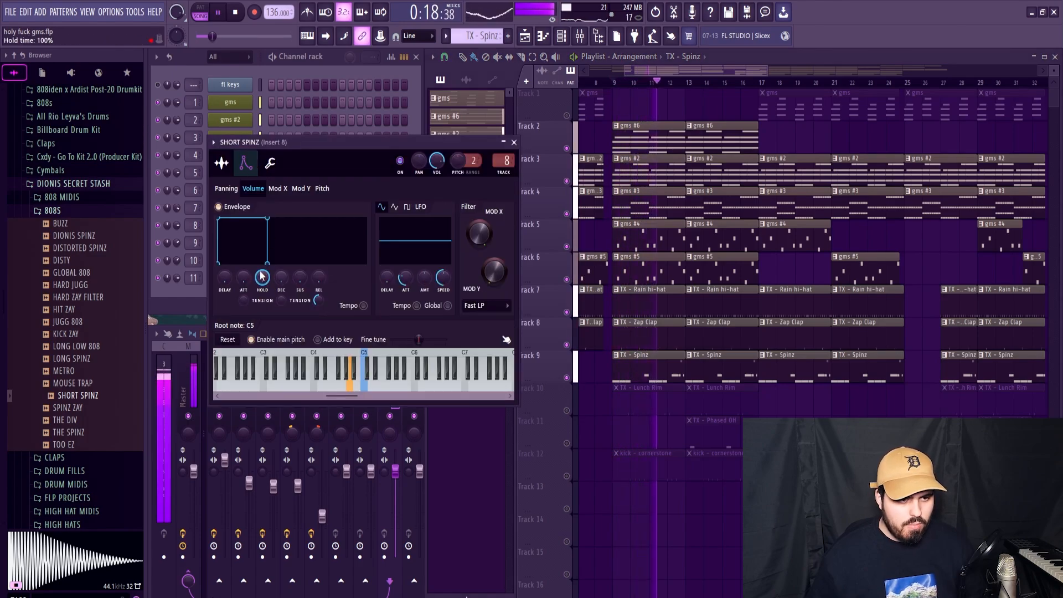
{"action": "left_click", "coordinate": [221, 162]}
{"action": "left_click", "coordinate": [270, 162]}
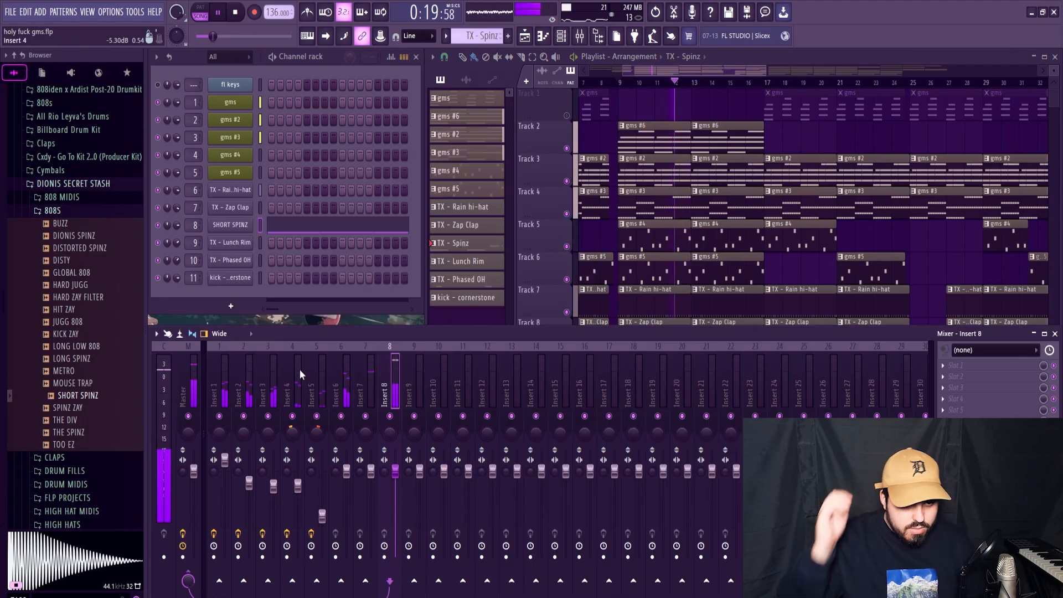
{"action": "key", "text": "space"}
Step: In the SHORT SPINZ notes, extend bar 2's first C5 to meet the next C5 and articulate the three G5 notes at 100% multiply
{"action": "left_click", "coordinate": [310, 227]}
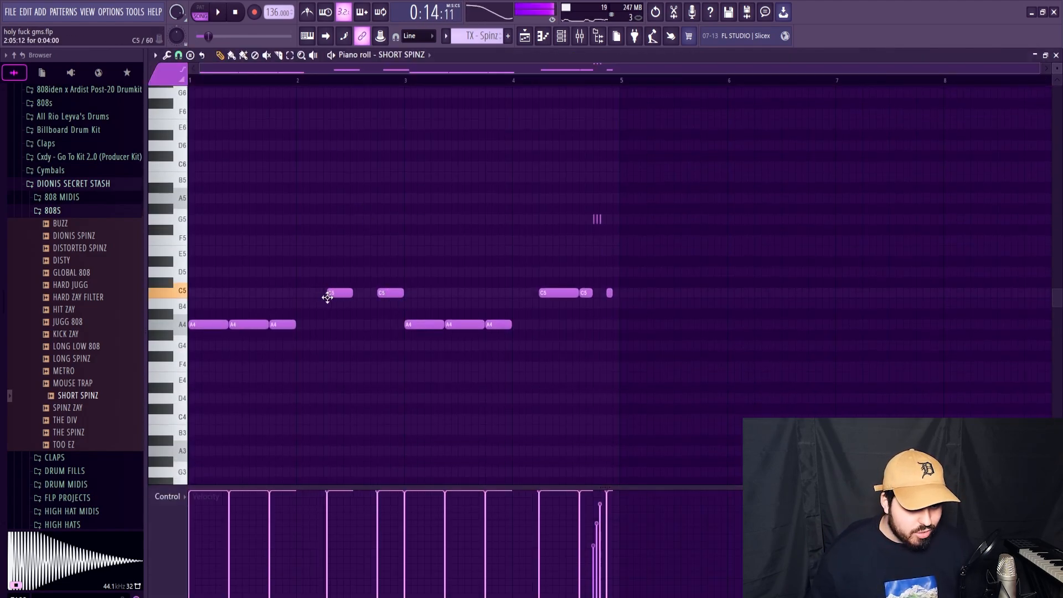
{"action": "left_click_drag", "start_coordinate": [345, 292], "coordinate": [373, 293]}
{"action": "key", "text": "space"}
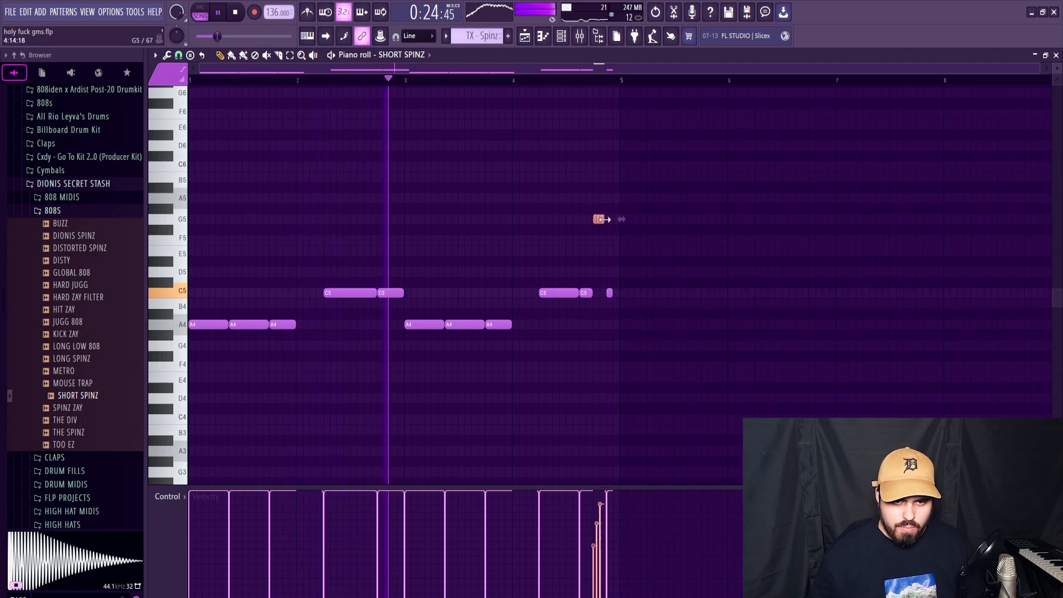
{"action": "key", "text": "alt+l"}
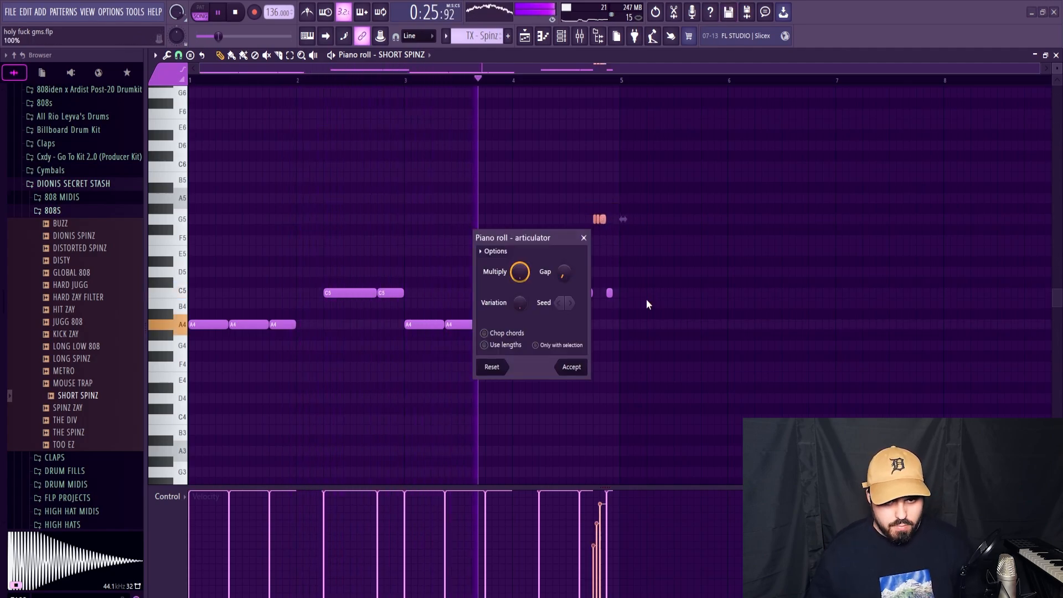
{"action": "left_click", "coordinate": [573, 368]}
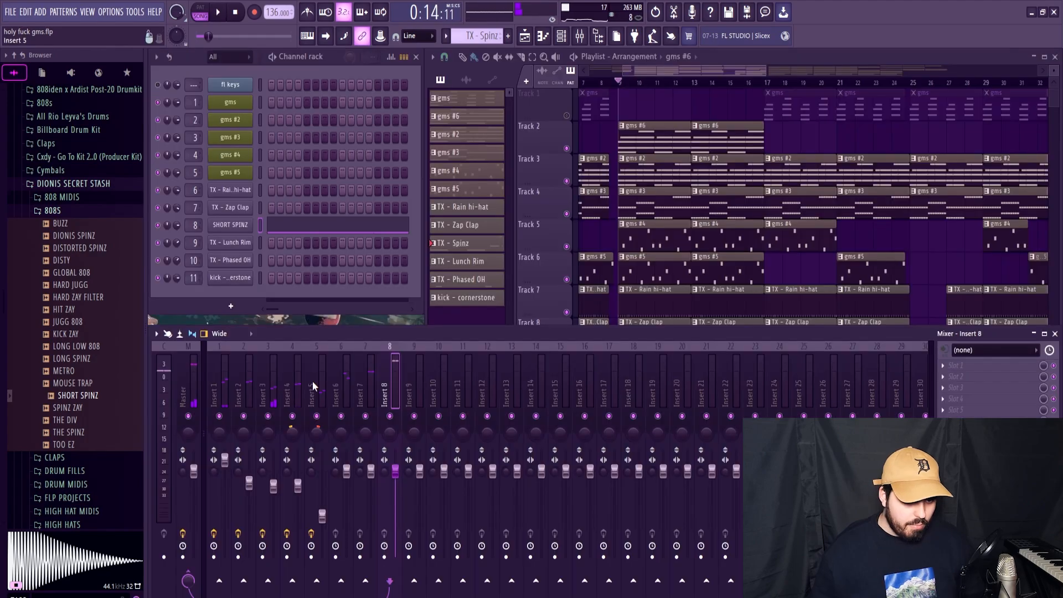
Step: Solo the melody Inserts 1 to 5, route them to Insert 15 named MelodyBus, and add Fruity parametric EQ 2 to that bus
{"action": "left_click", "coordinate": [198, 377]}
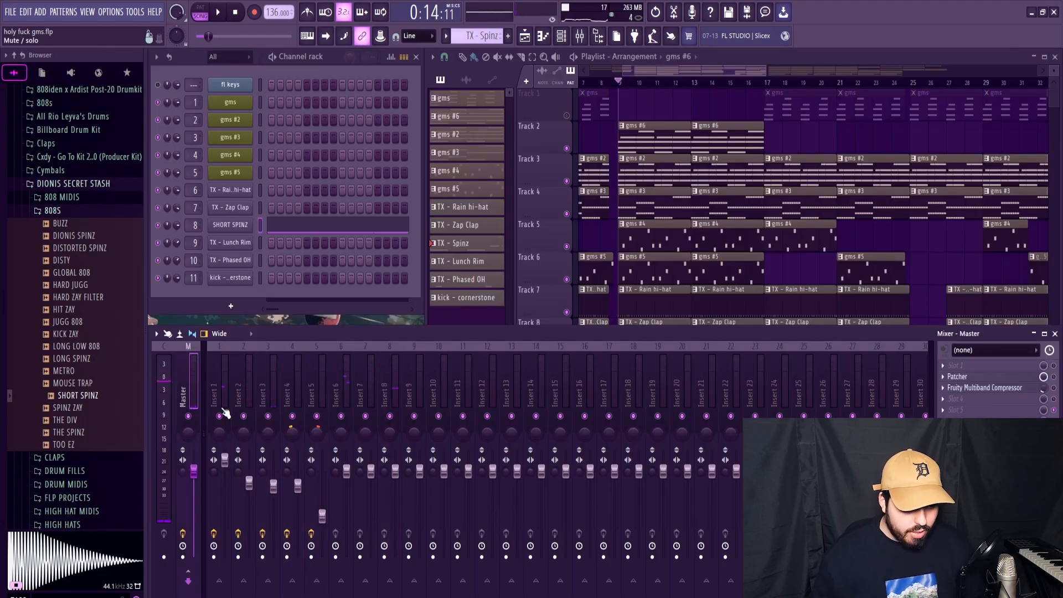
{"action": "key", "text": "space"}
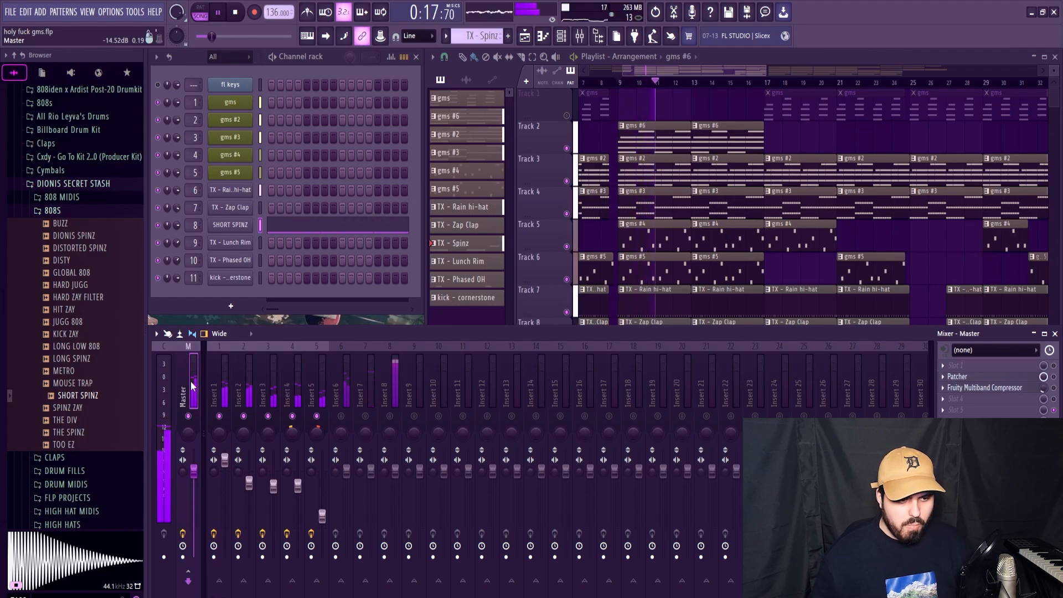
{"action": "key", "text": "space"}
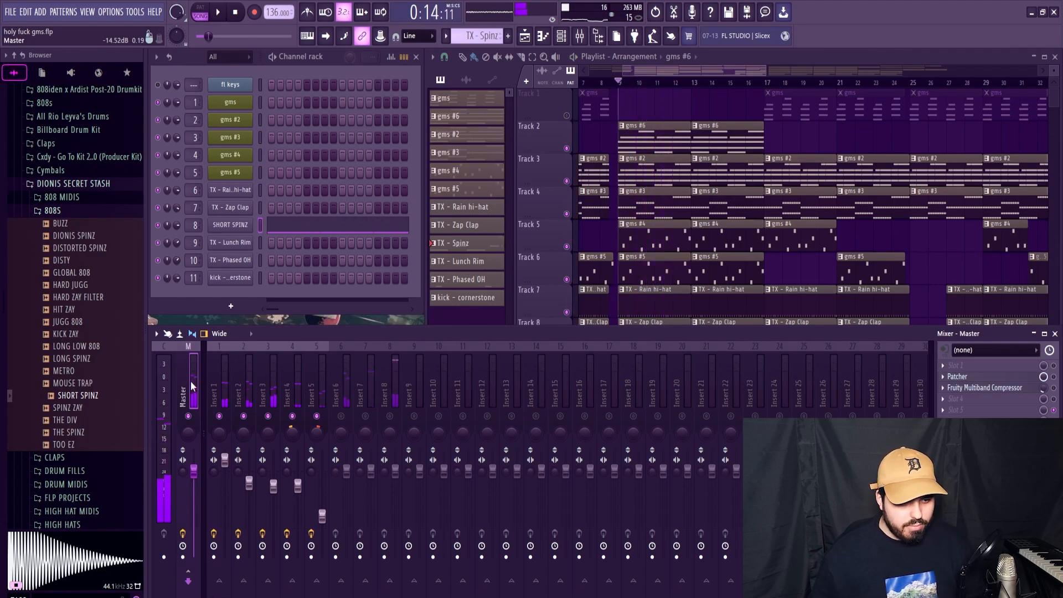
{"action": "left_click", "coordinate": [219, 388]}
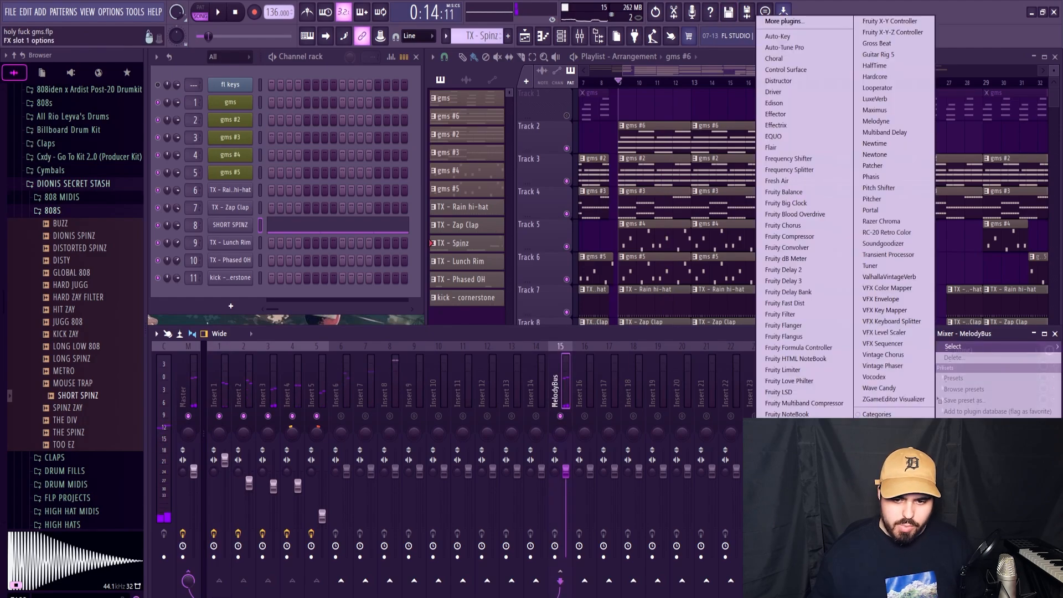
{"action": "left_click", "coordinate": [791, 473]}
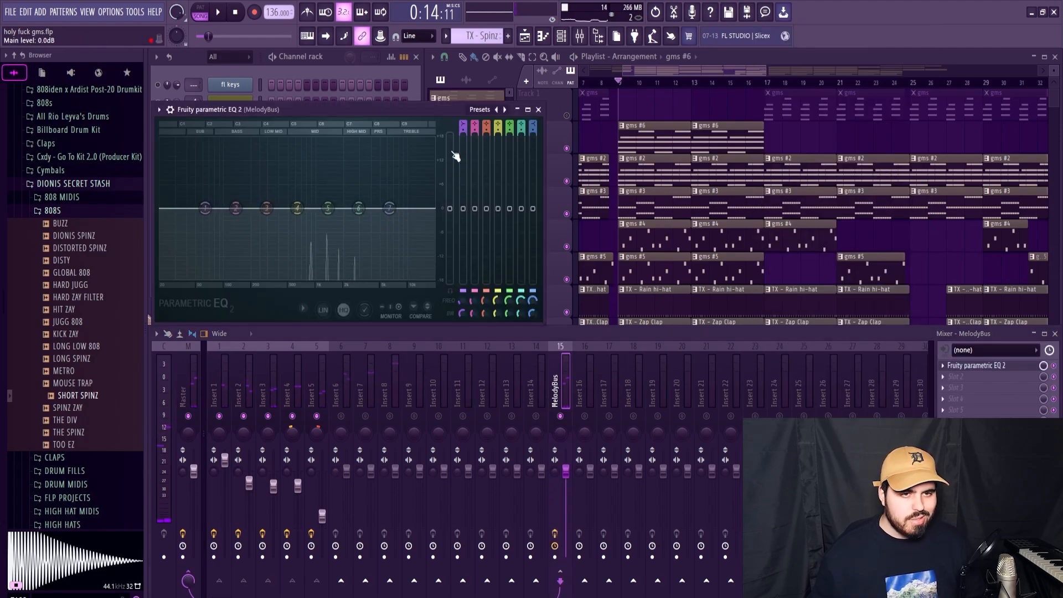
Step: Set band 1 of the MelodyBus EQ to a steep high pass that cuts the low end of the melodies
{"action": "key", "text": "space"}
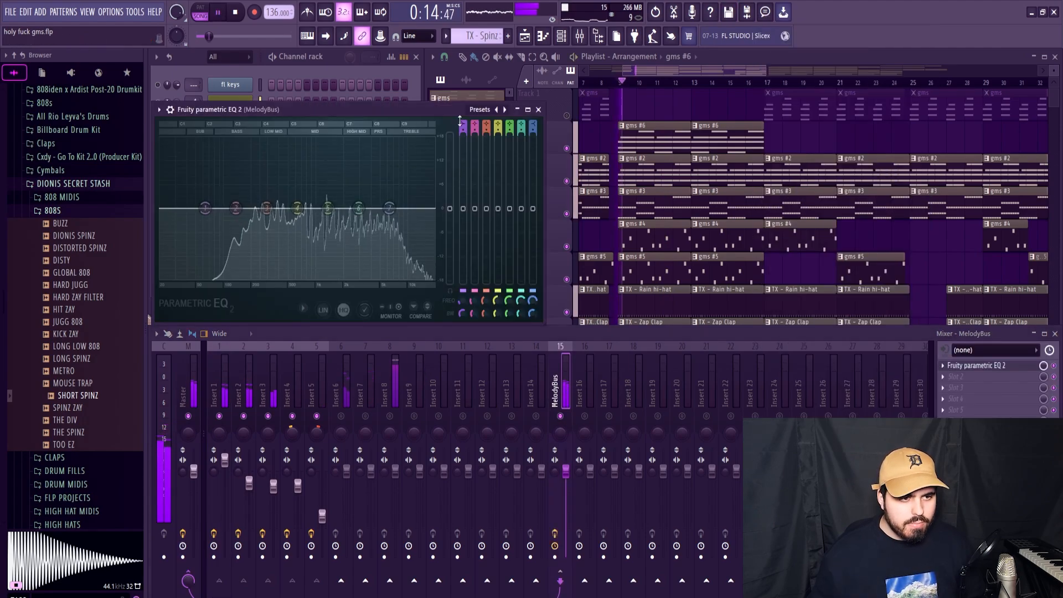
{"action": "scroll", "coordinate": [462, 121], "scroll_direction": "down", "scroll_amount": 3}
{"action": "key", "text": "space"}
{"action": "scroll", "coordinate": [462, 121], "scroll_direction": "up", "scroll_amount": 1}
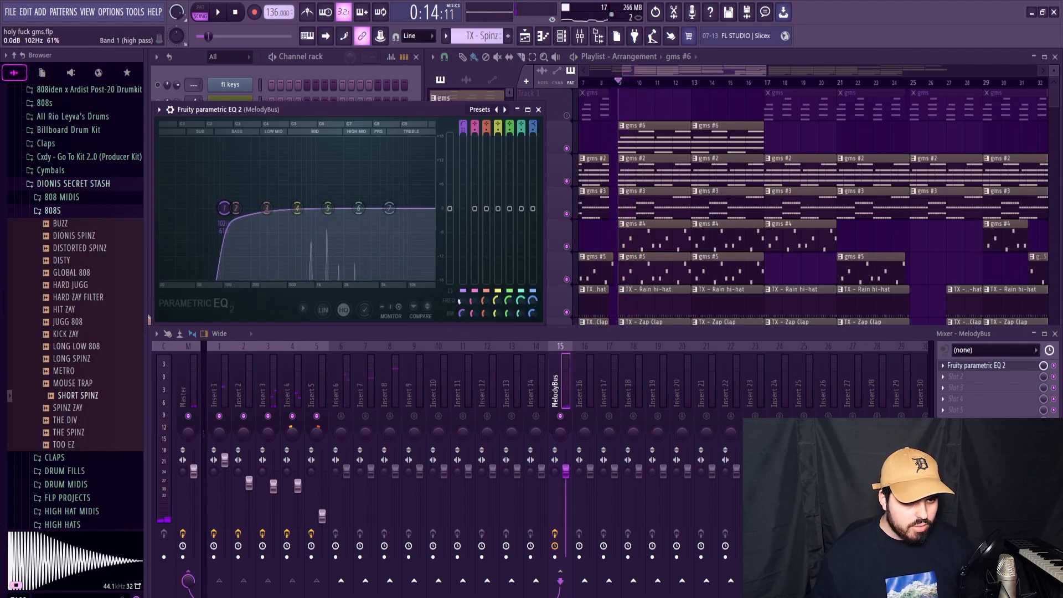
{"action": "key", "text": "space"}
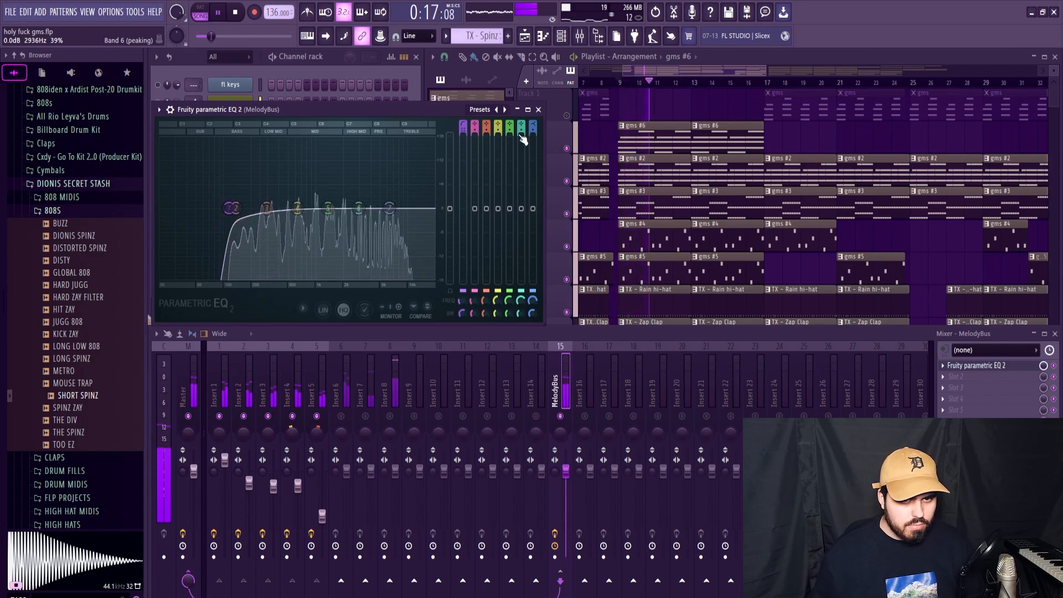
{"action": "left_click", "coordinate": [538, 111]}
Step: Unmute all the other mixer inserts and lower the hi-hat's Insert 6 volume to about 89%
{"action": "key", "text": "space"}
{"action": "key", "text": "space"}
{"action": "right_click", "coordinate": [560, 416]}
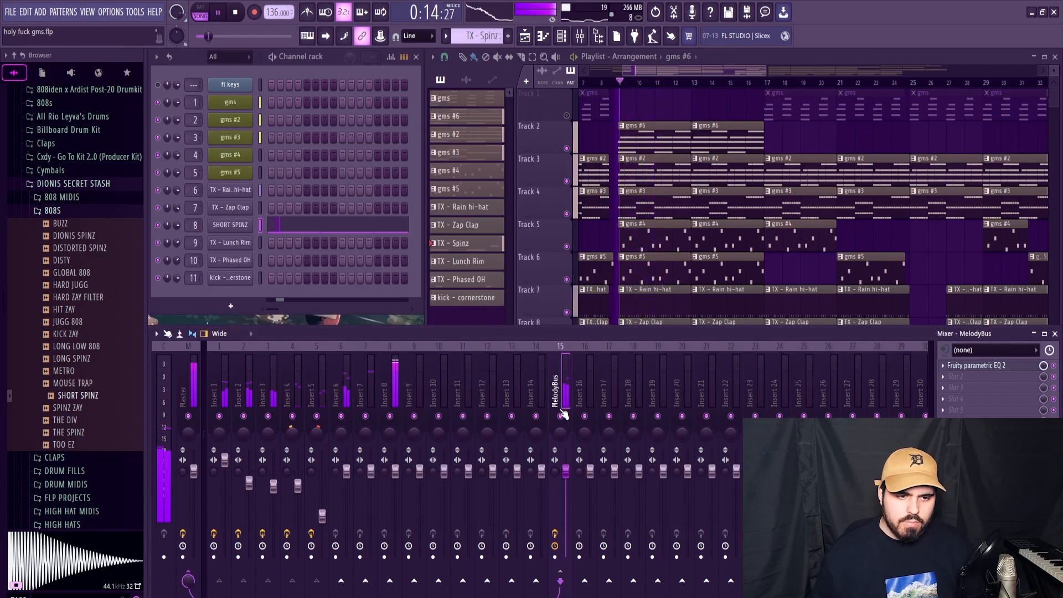
{"action": "left_click", "coordinate": [396, 381]}
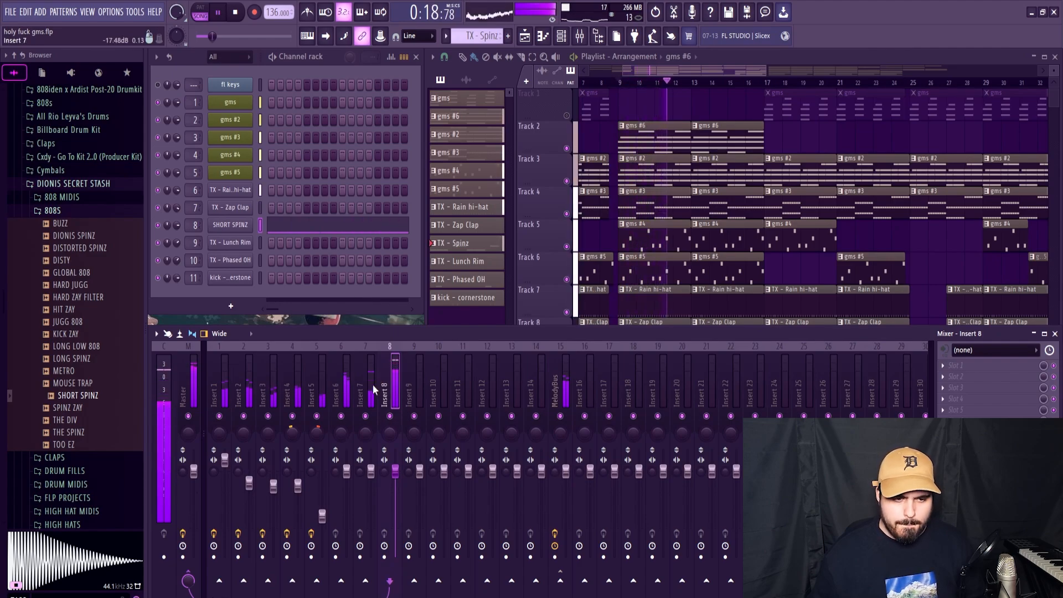
{"action": "left_click", "coordinate": [357, 403]}
{"action": "left_click", "coordinate": [345, 404]}
{"action": "key", "text": "space"}
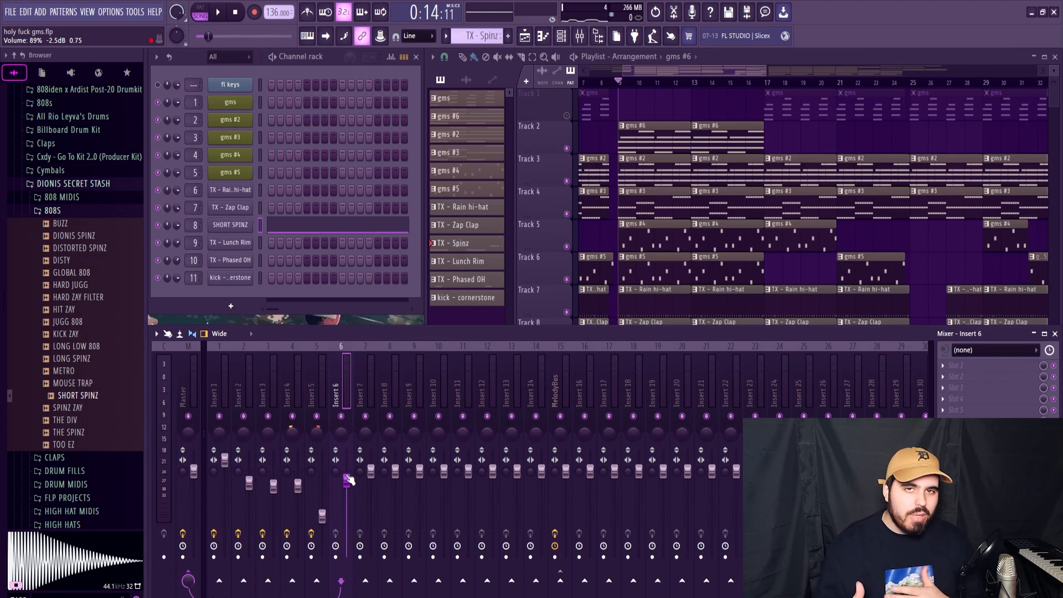
{"action": "key", "text": "space"}
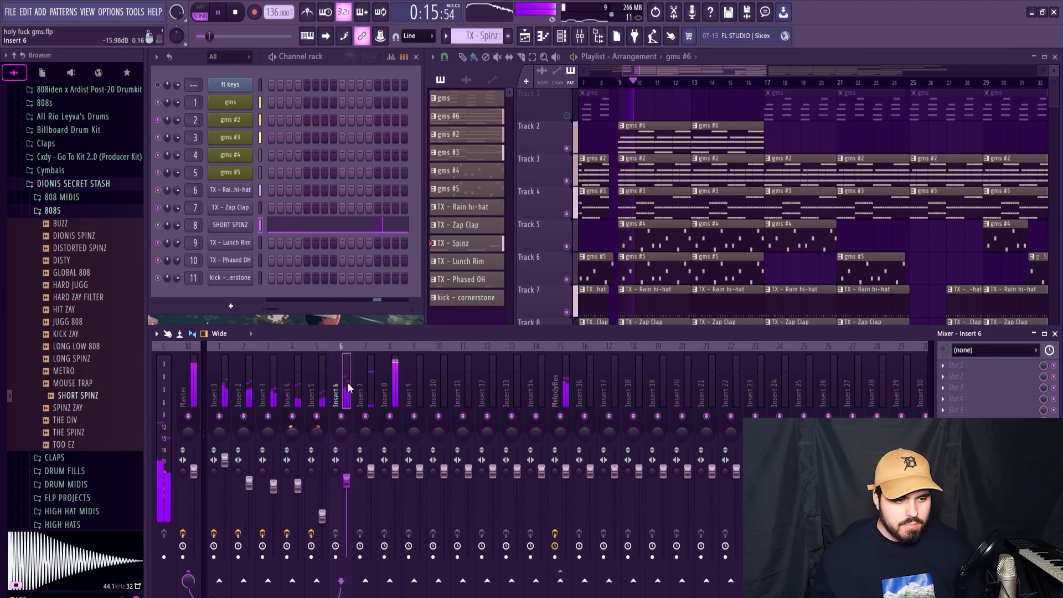
Step: Lower the hi-hat's Insert 6 volume slightly more and turn down the TX - Lunch Rim's Insert 9
{"action": "left_click", "coordinate": [367, 397]}
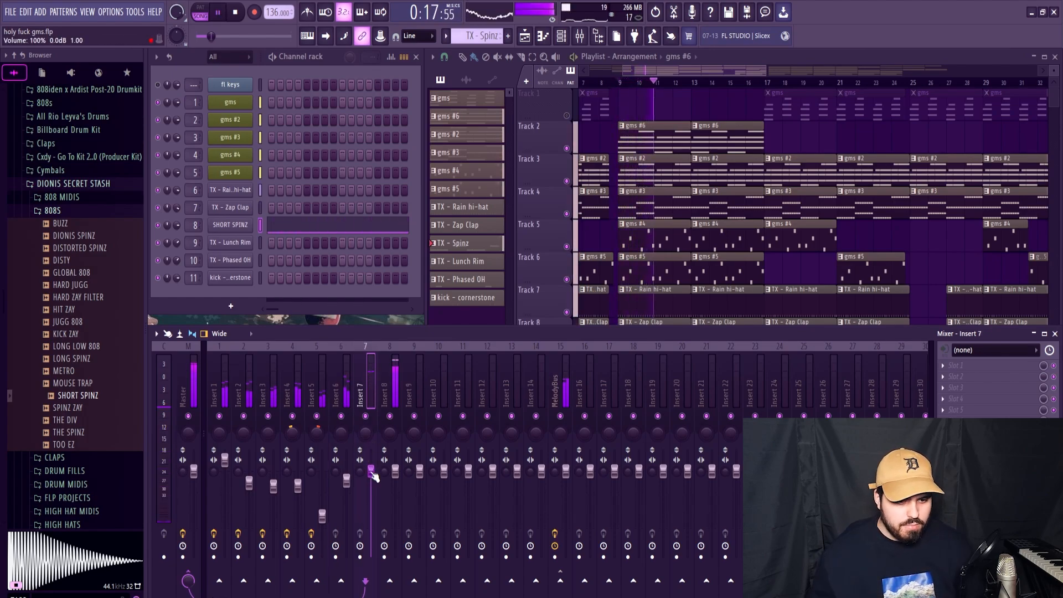
{"action": "left_click", "coordinate": [344, 403]}
{"action": "left_click_drag", "start_coordinate": [347, 481], "coordinate": [347, 482]}
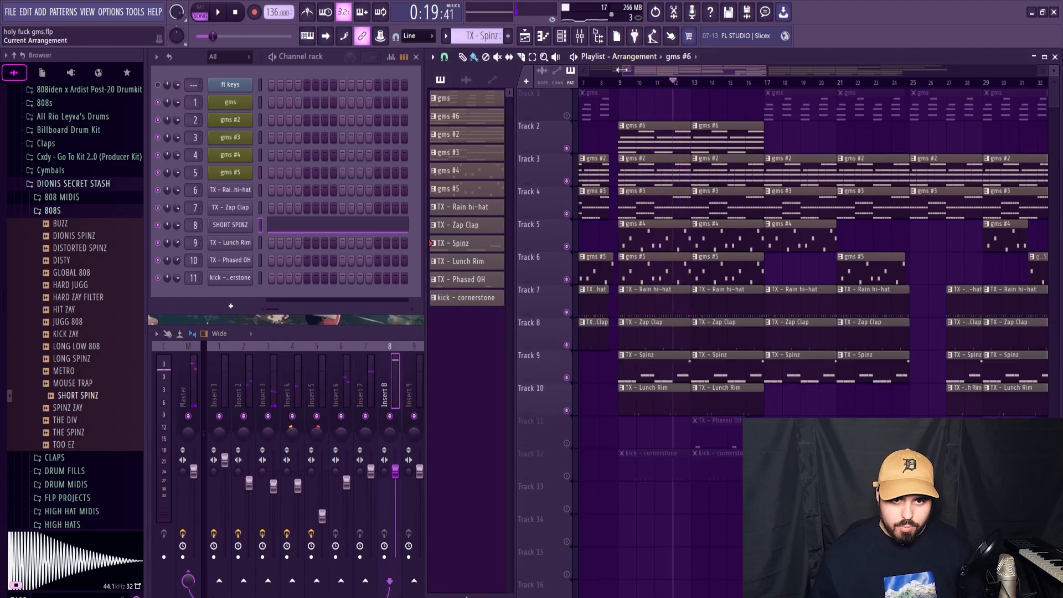
{"action": "key", "text": "space"}
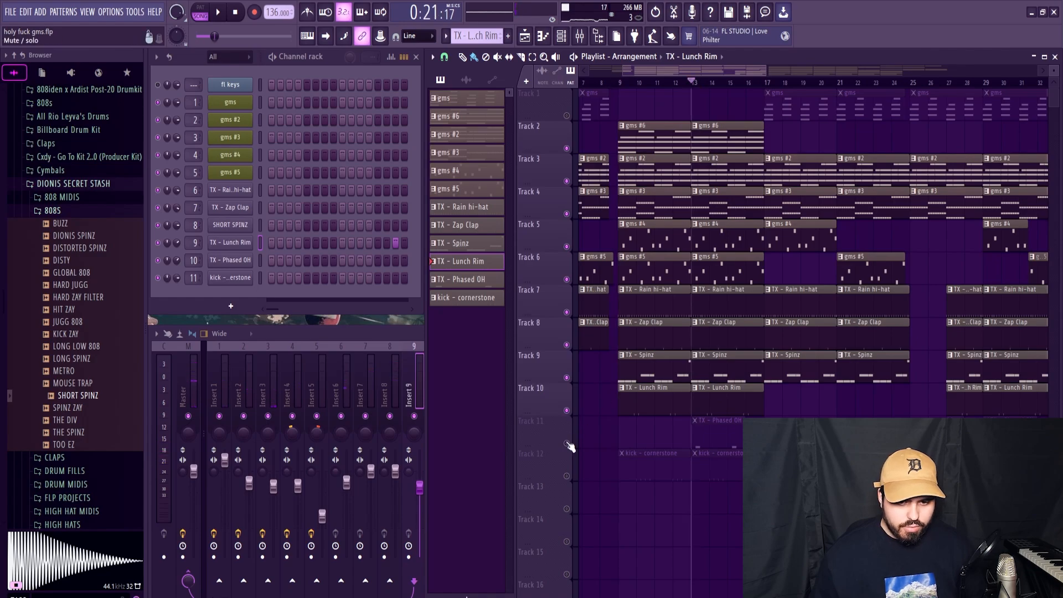
Step: Unmute playlist Track 11, play it with the beat, and inspect the TX - Phased OH channel's volume envelope
{"action": "key", "text": "space"}
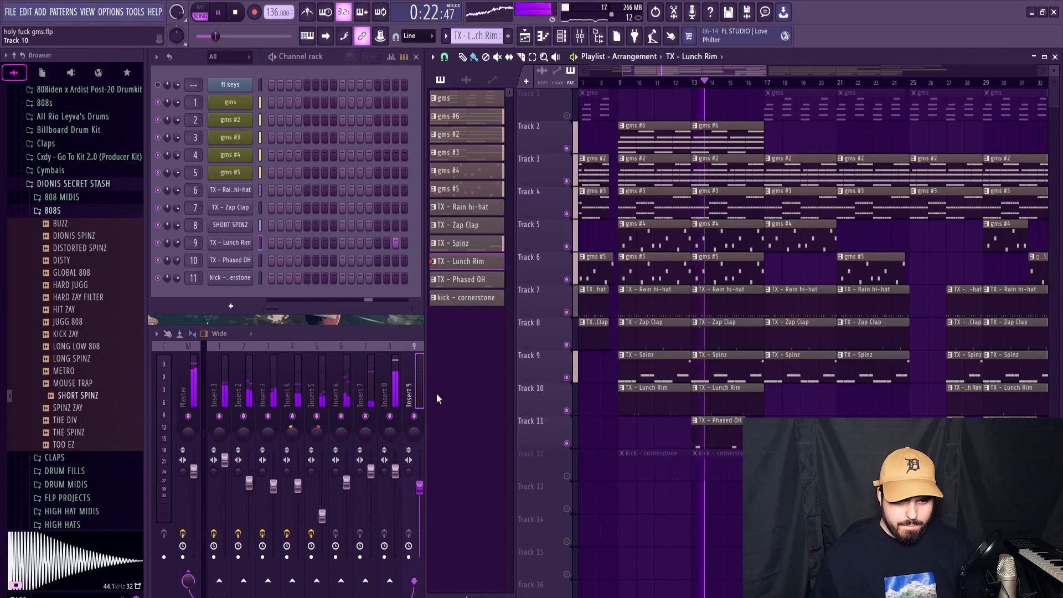
{"action": "key", "text": "space"}
{"action": "left_click", "coordinate": [384, 333]}
{"action": "left_click", "coordinate": [507, 317]}
{"action": "left_click", "coordinate": [712, 436]}
{"action": "left_click", "coordinate": [242, 263]}
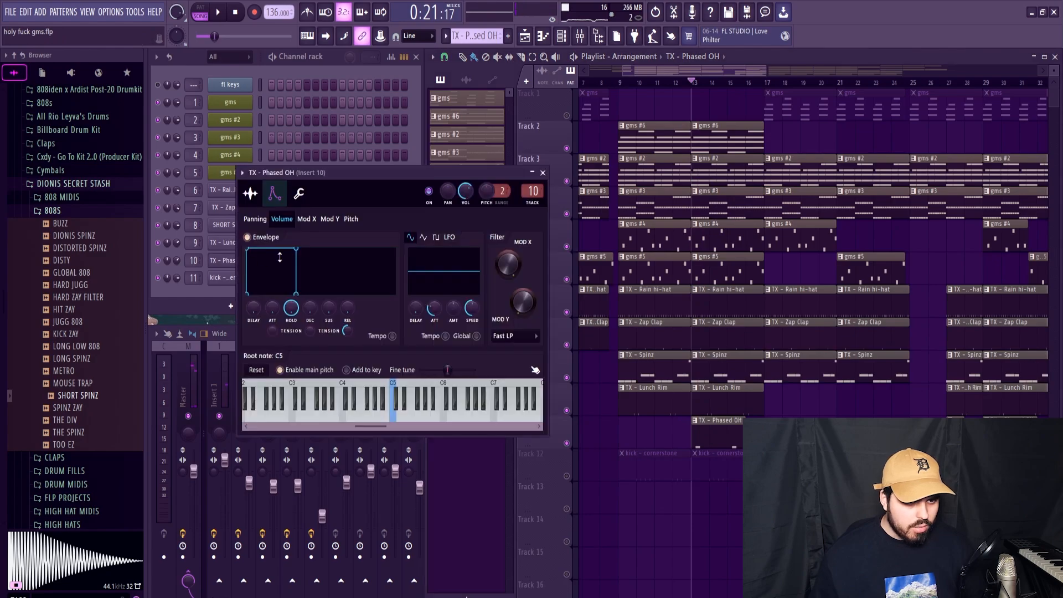
{"action": "key", "text": "Escape"}
Step: Shorten both C5 notes in the TX - Phased OH pattern to three steps, checking them against playback
{"action": "key", "text": "F7"}
{"action": "scroll", "coordinate": [428, 198], "scroll_direction": "down", "scroll_amount": 2}
{"action": "key", "text": "ctrl+a"}
{"action": "scroll", "coordinate": [354, 232], "scroll_direction": "up", "scroll_amount": 1}
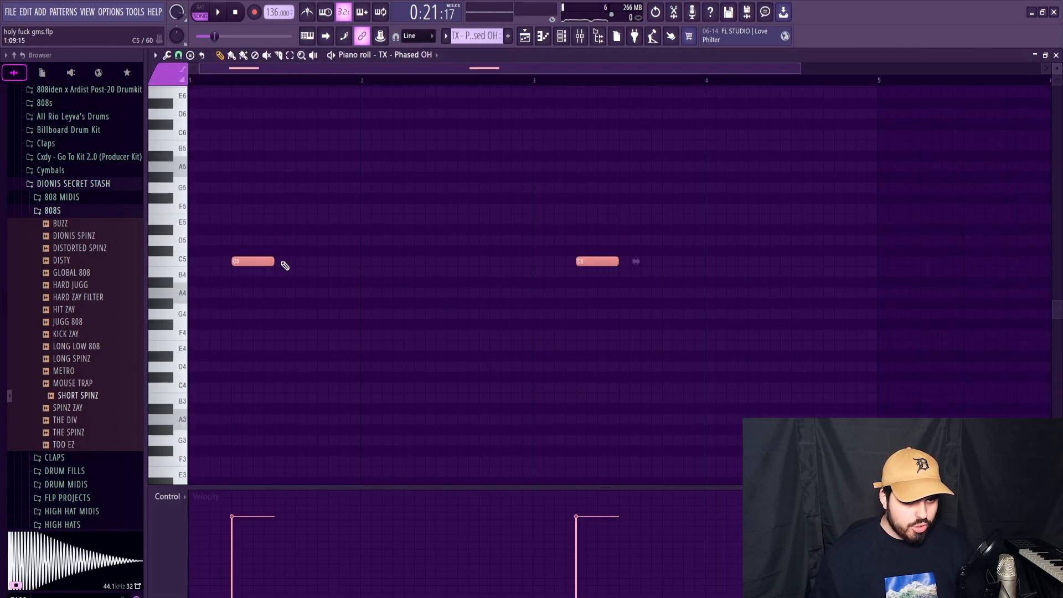
{"action": "key", "text": "space"}
{"action": "left_click_drag", "start_coordinate": [273, 262], "coordinate": [258, 264]}
{"action": "key", "text": "space"}
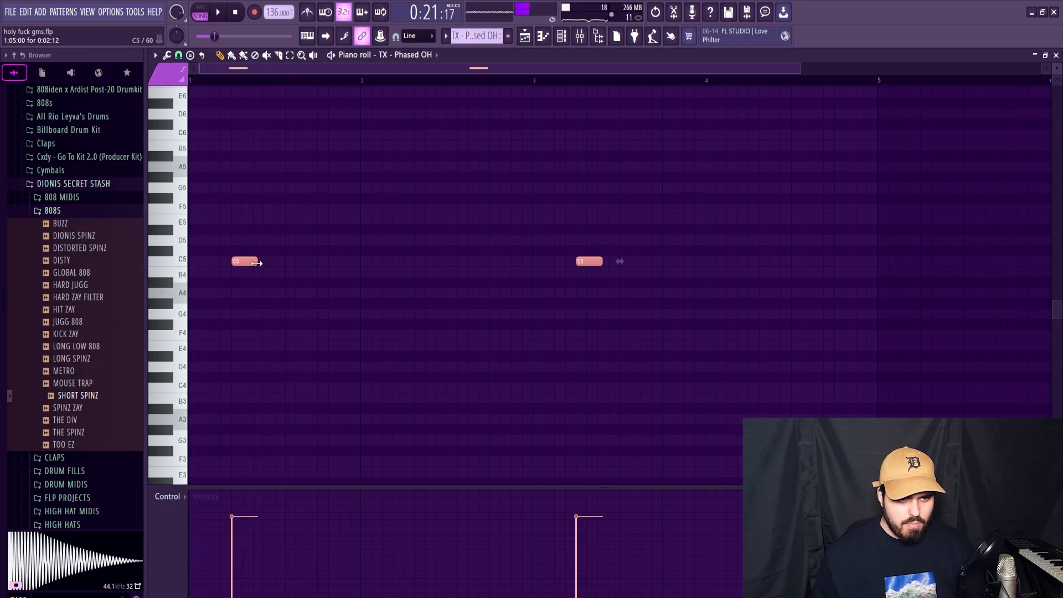
{"action": "key", "text": "space"}
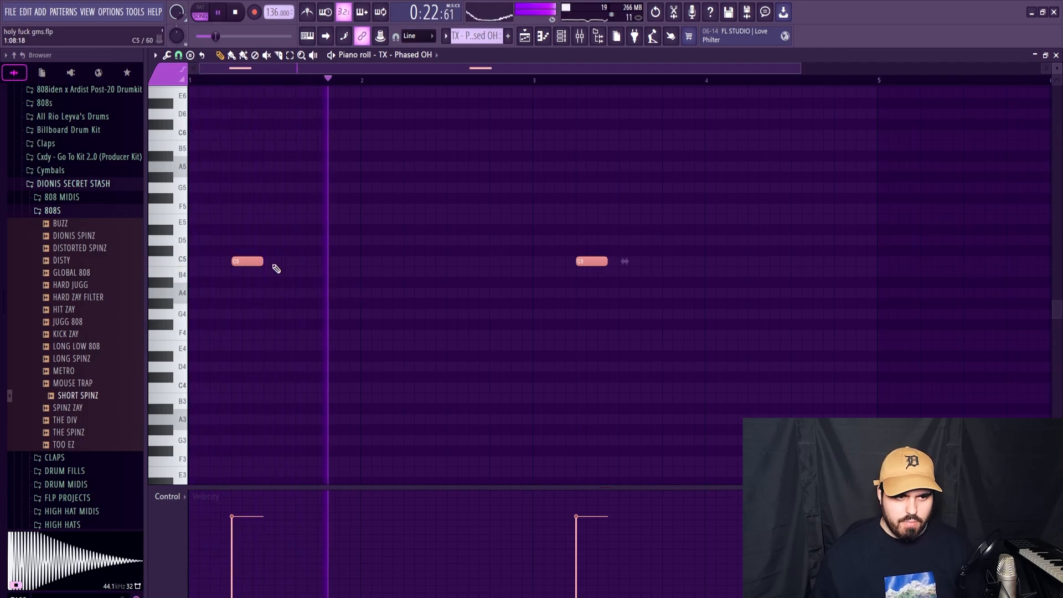
{"action": "key", "text": "space"}
{"action": "left_click", "coordinate": [1056, 54]}
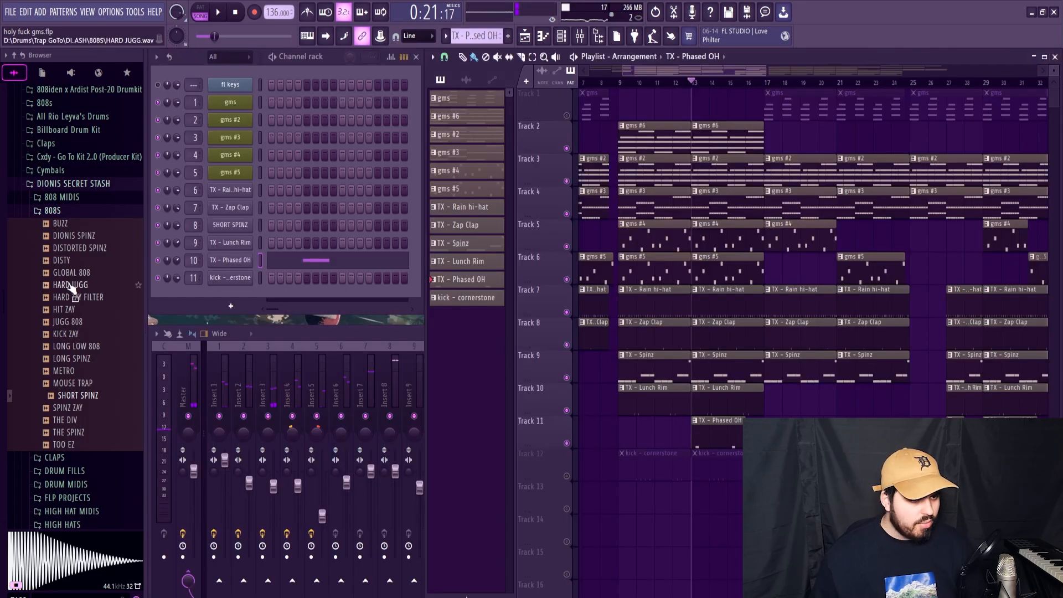
Step: Review the TX - Phased OH sampler settings during playback and lower its Insert 10 volume well below the default level
{"action": "left_click", "coordinate": [227, 262]}
{"action": "key", "text": "space"}
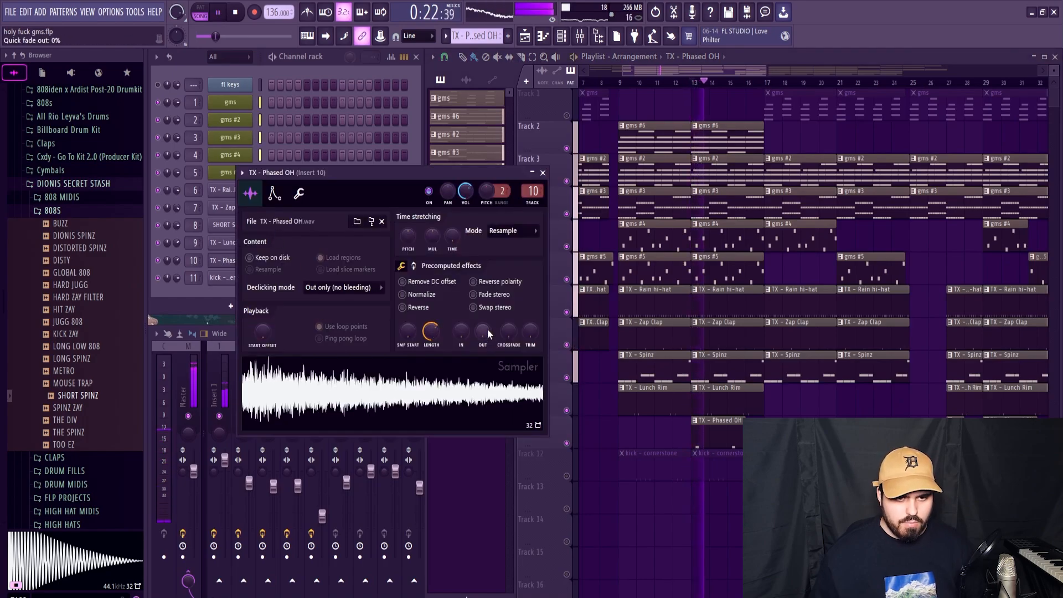
{"action": "key", "text": "space"}
{"action": "left_click", "coordinate": [228, 260]}
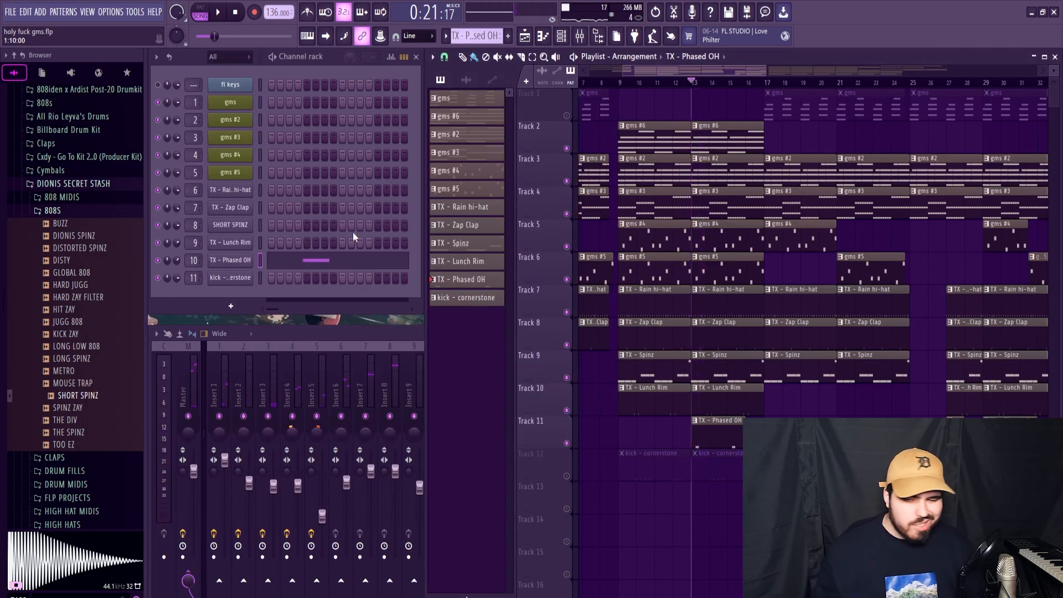
{"action": "left_click", "coordinate": [357, 333]}
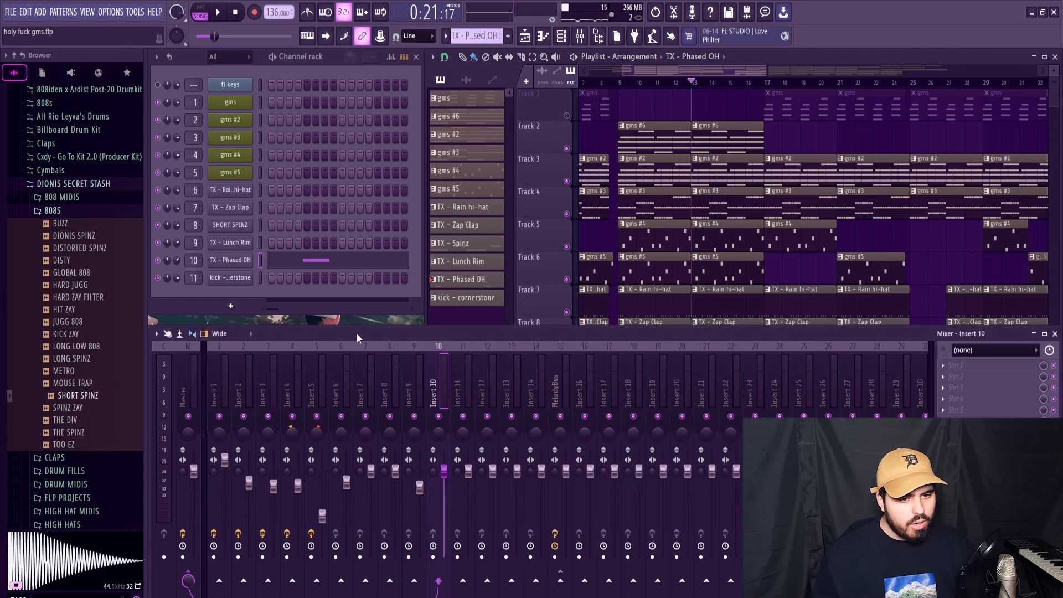
{"action": "key", "text": "space"}
{"action": "left_click_drag", "start_coordinate": [444, 471], "coordinate": [444, 503]}
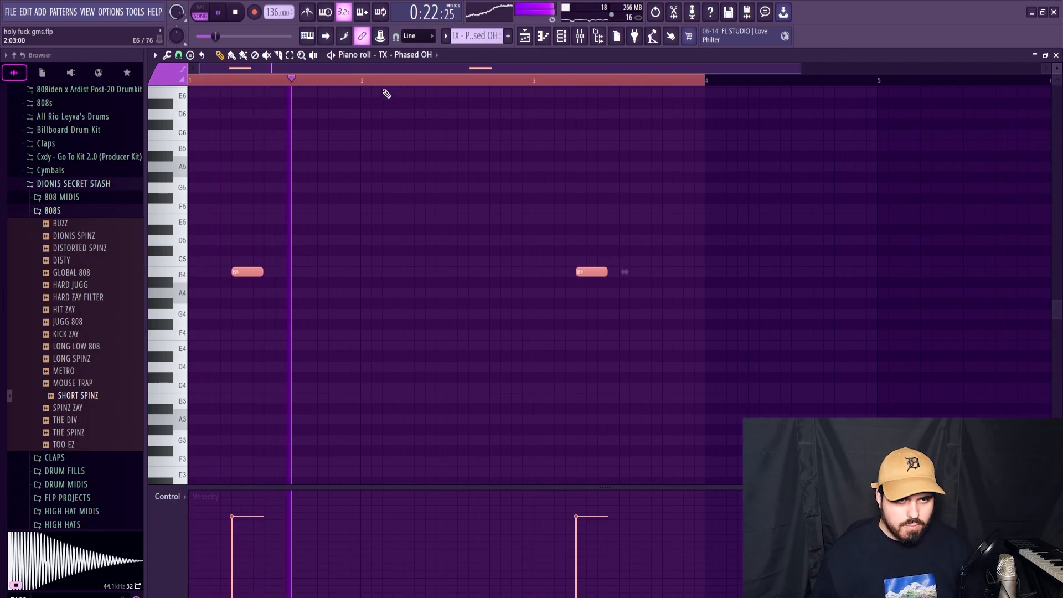
Step: Transpose both TX - Phased OH notes down one semitone to B4 and return to the arrangement
{"action": "key", "text": "ctrl+d"}
{"action": "left_click", "coordinate": [1035, 56]}
{"action": "key", "text": "space"}
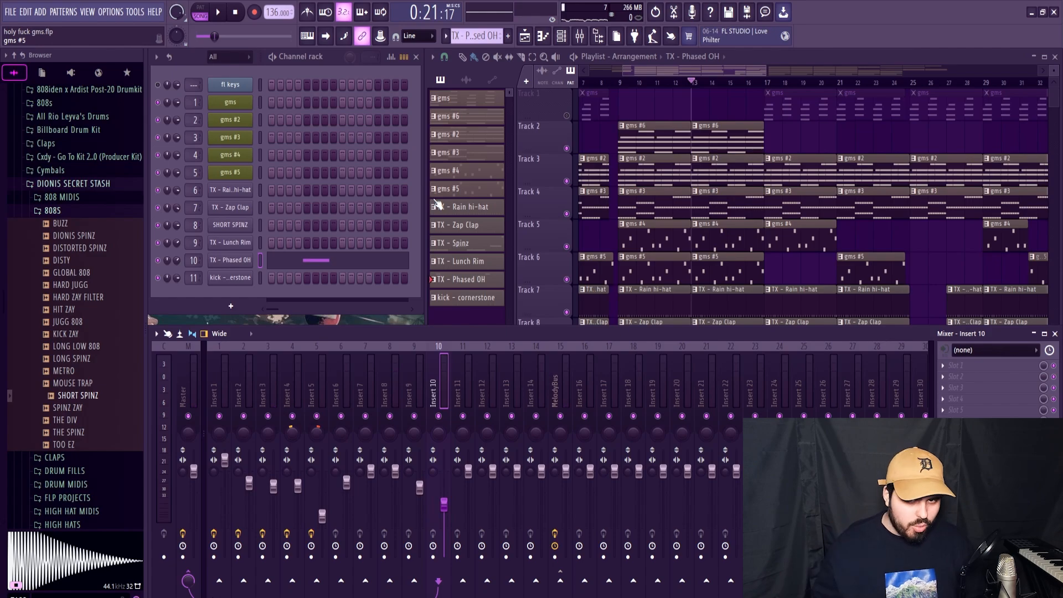
Step: Unmute playlist Track 12 and play the beat with the kick - cornerstone notes open for editing
{"action": "key", "text": "F5"}
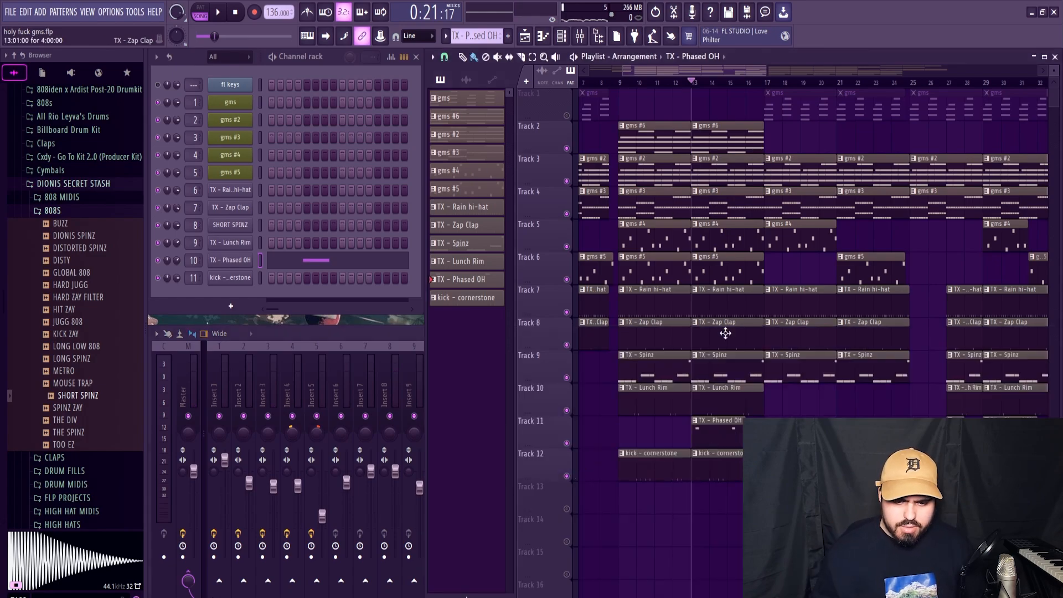
{"action": "double_click", "coordinate": [728, 471]}
{"action": "key", "text": "space"}
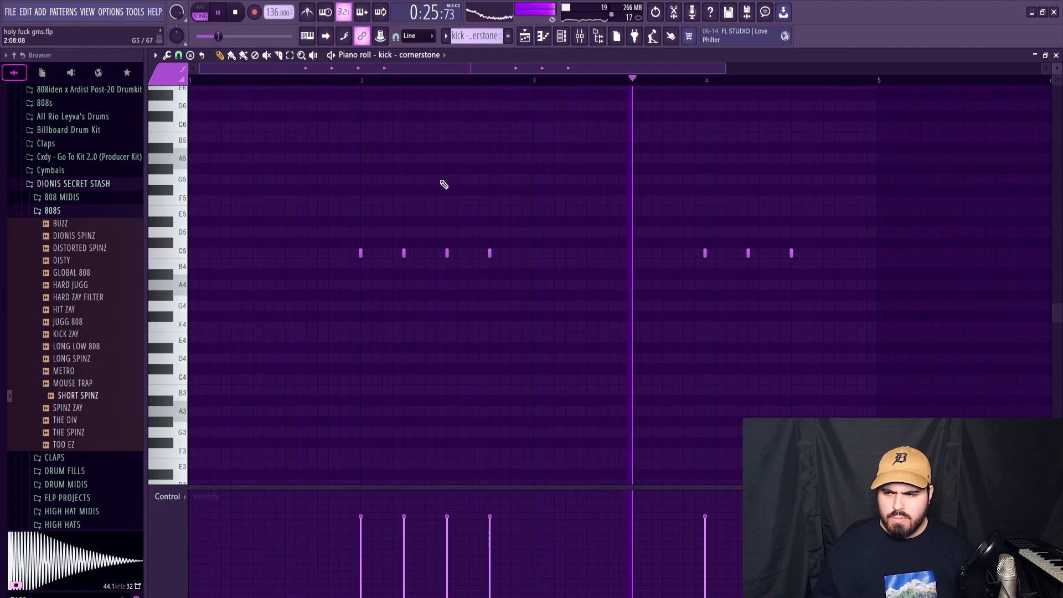
Step: Raise all kick - cornerstone note velocities to 100% and move bar 2's first kick to the start of bar 1
{"action": "key", "text": "space"}
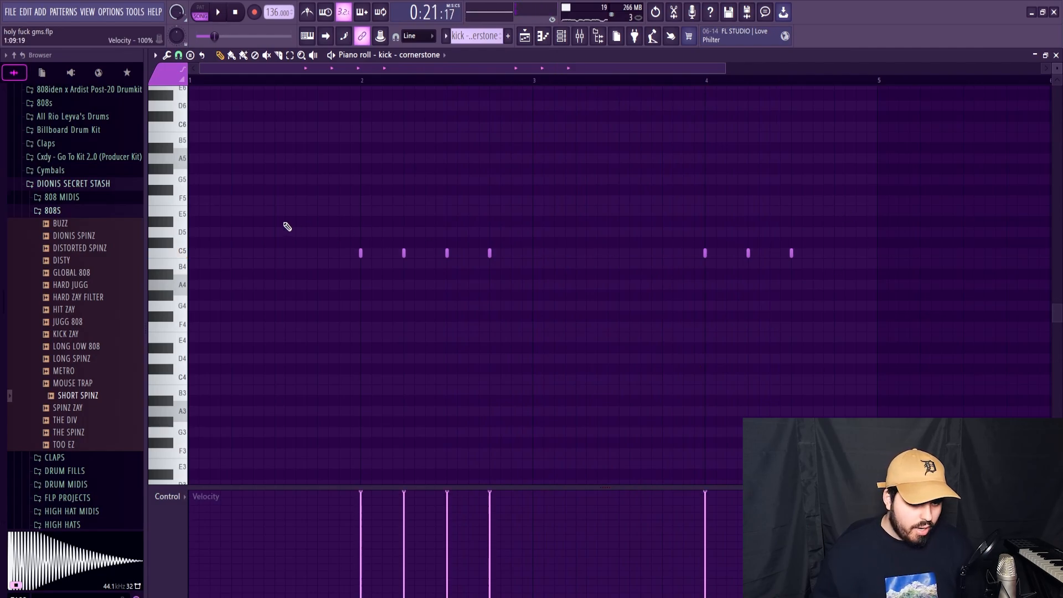
{"action": "scroll", "coordinate": [291, 238], "scroll_direction": "down", "scroll_amount": 3}
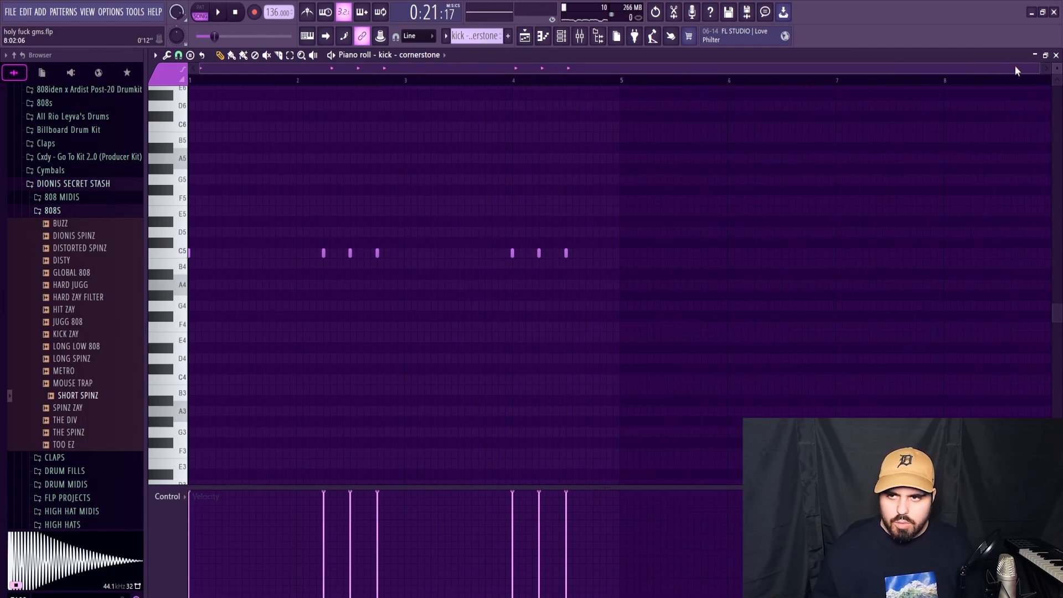
{"action": "left_click", "coordinate": [1057, 54]}
Step: Preview the kick - cornerstone sample, turn on Reverse polarity for it, and play the beat briefly
{"action": "left_click", "coordinate": [237, 280]}
{"action": "left_click", "coordinate": [344, 386]}
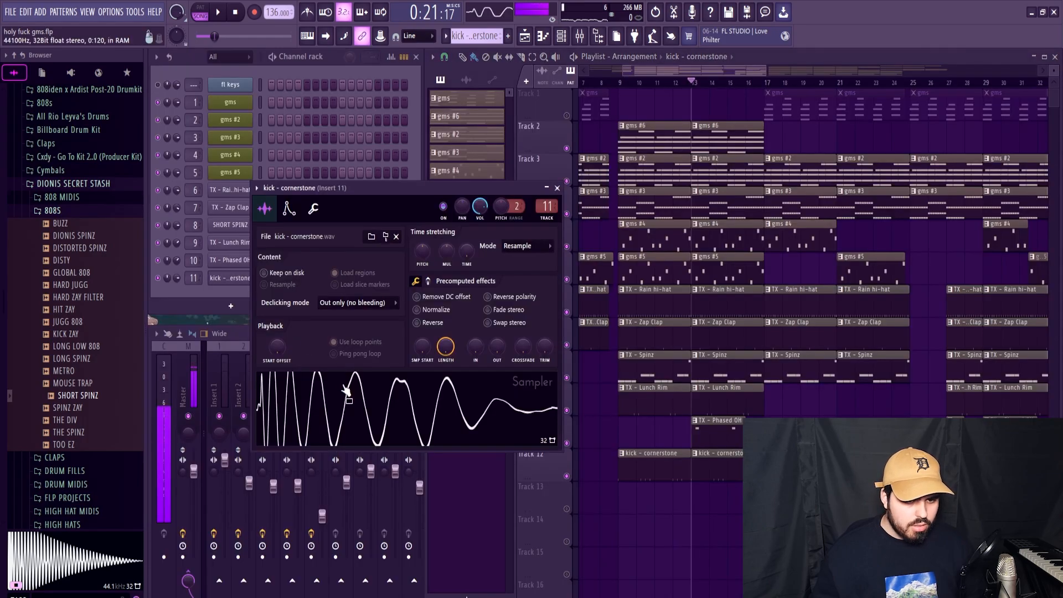
{"action": "key", "text": "Escape"}
{"action": "right_click", "coordinate": [237, 278]}
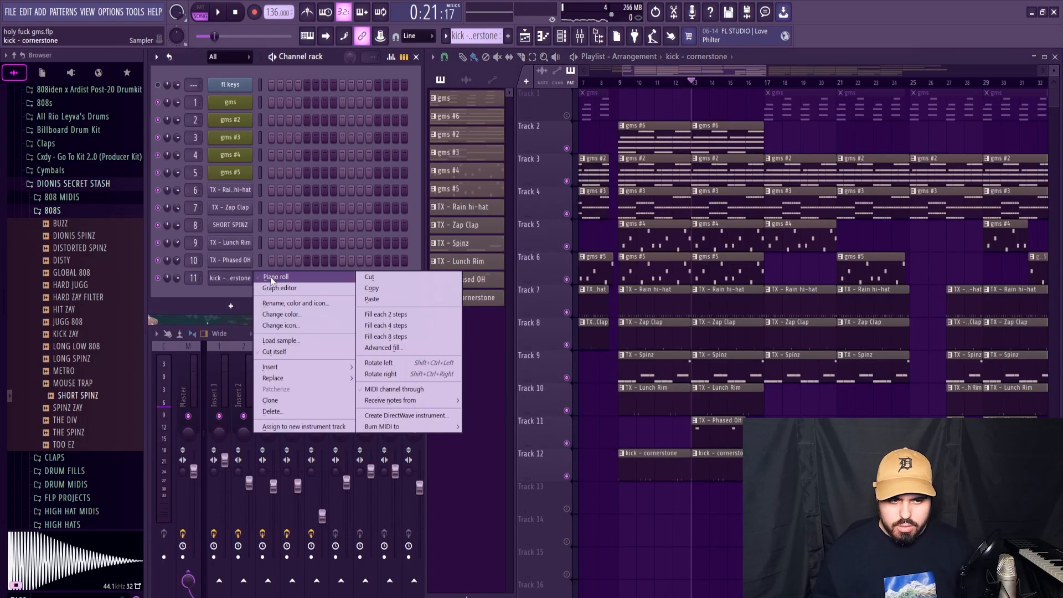
{"action": "left_click", "coordinate": [272, 277]}
{"action": "key", "text": "F7"}
{"action": "left_click", "coordinate": [237, 278]}
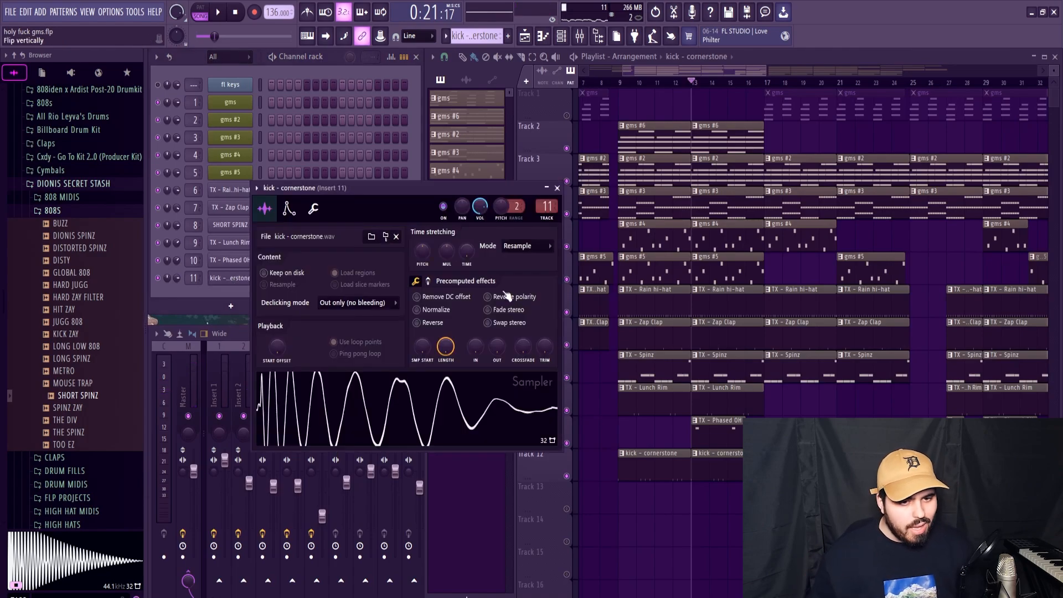
{"action": "left_click", "coordinate": [505, 295]}
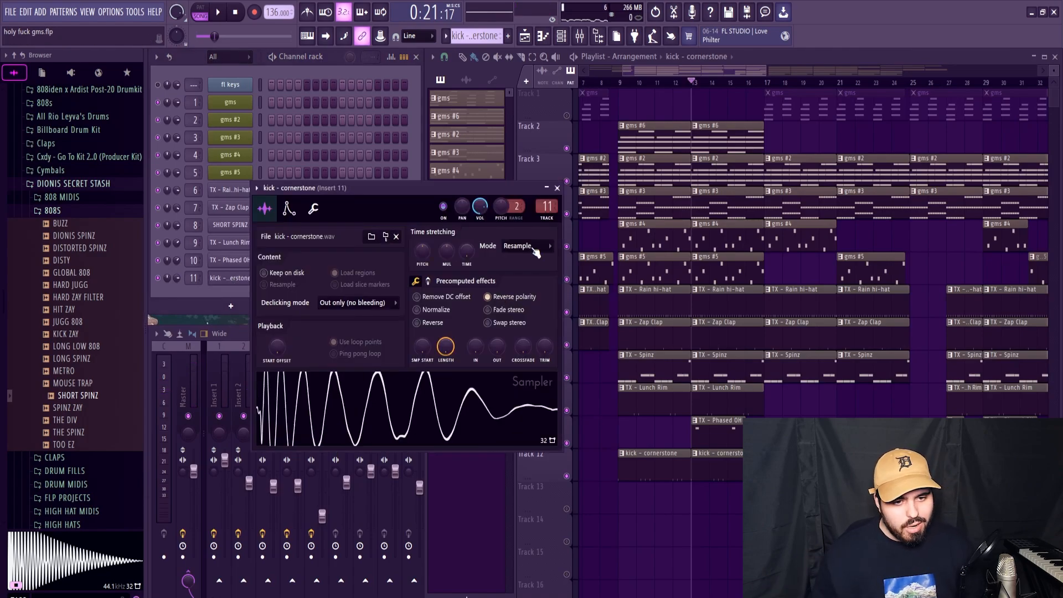
{"action": "left_click", "coordinate": [557, 188]}
{"action": "key", "text": "space"}
{"action": "key", "text": "space"}
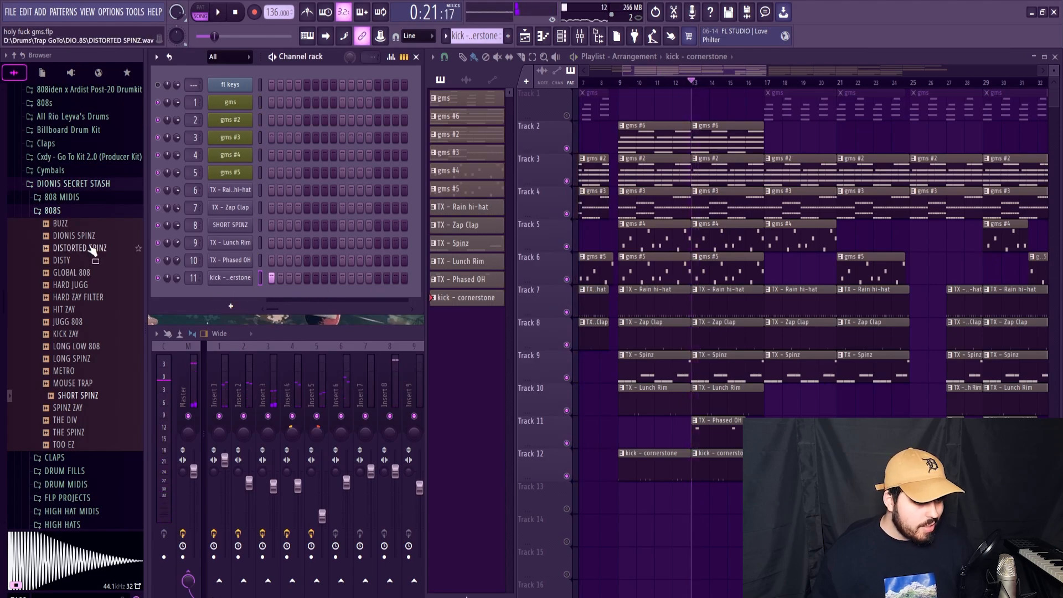
Step: Browse to the Kicks folder of the Krisis Bundle's Kalamity Drum Kit and preview Kick - Punch Drunk
{"action": "scroll", "coordinate": [83, 277], "scroll_direction": "up", "scroll_amount": 20}
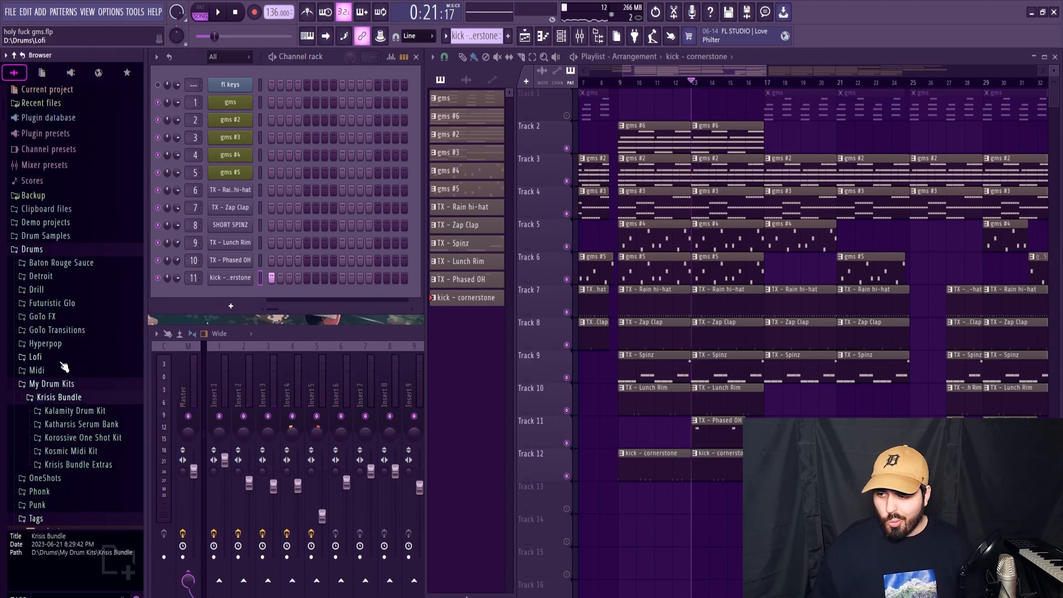
{"action": "left_click", "coordinate": [81, 413]}
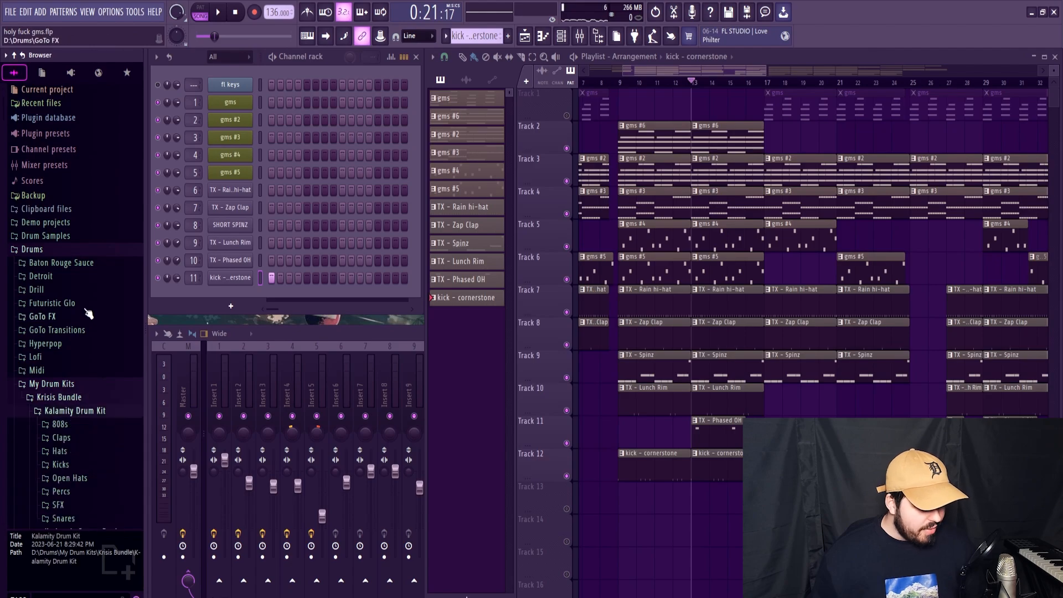
{"action": "scroll", "coordinate": [88, 313], "scroll_direction": "down", "scroll_amount": 2}
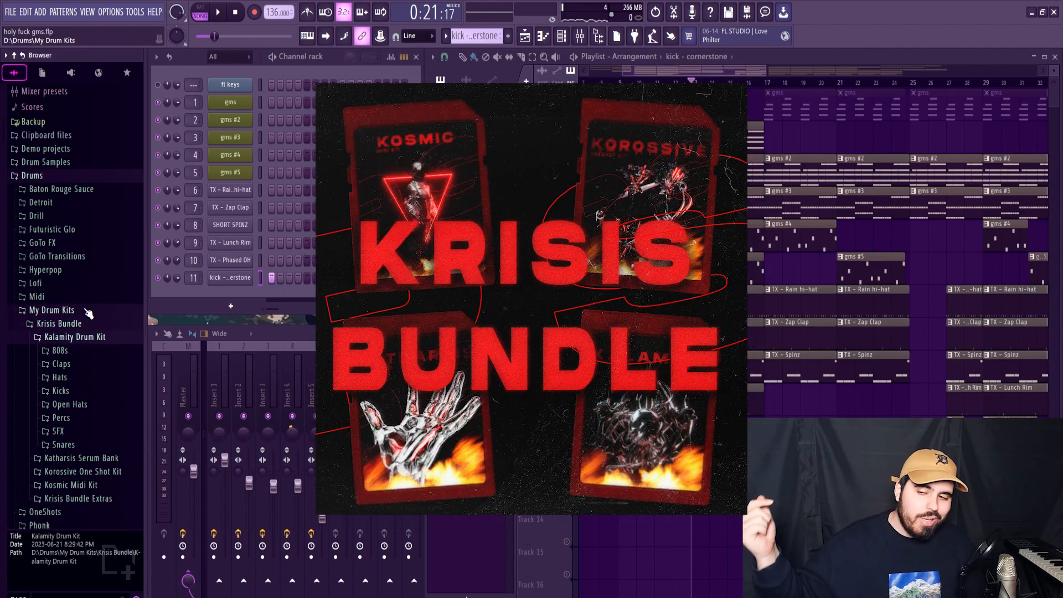
{"action": "left_click", "coordinate": [83, 426]}
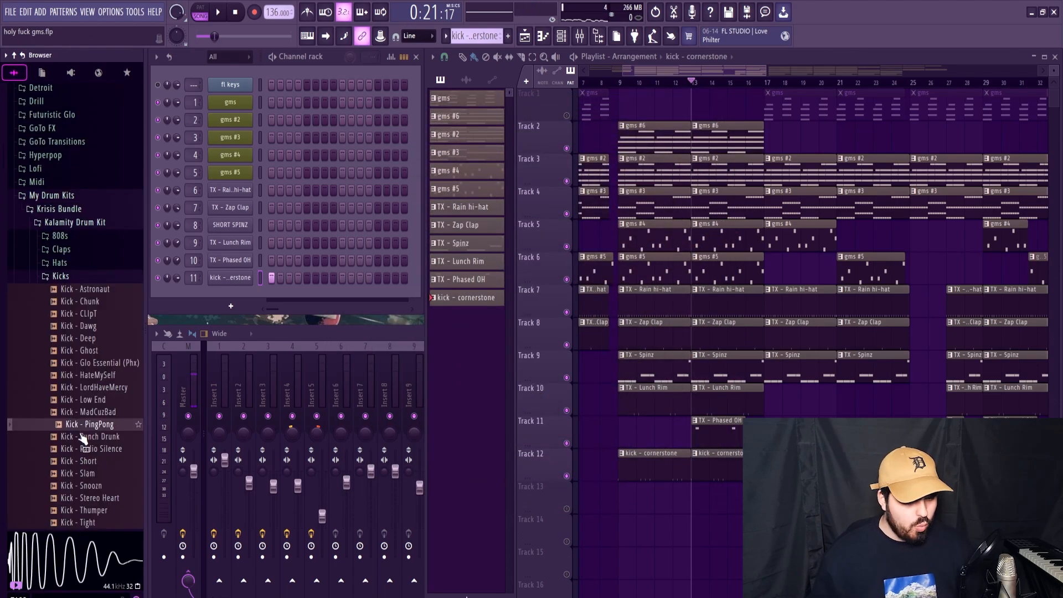
{"action": "left_click", "coordinate": [83, 437]}
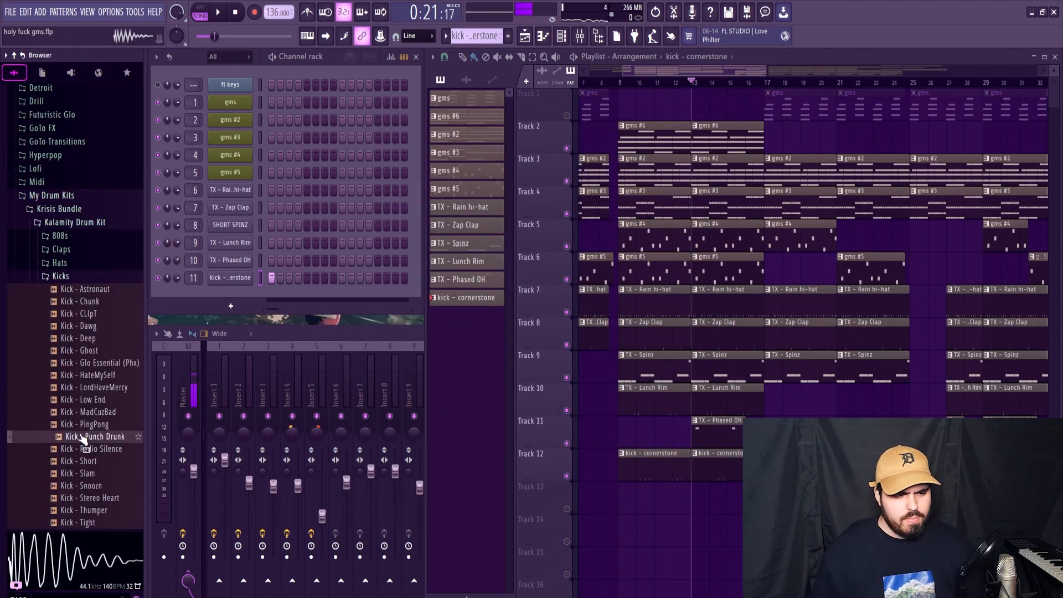
Step: Mute Track 12, audition kit kicks over the beat, and replace channel 11's kick - cornerstone sample with Kick - Deep
{"action": "left_click", "coordinate": [567, 443]}
{"action": "scroll", "coordinate": [72, 388], "scroll_direction": "down", "scroll_amount": 3}
{"action": "left_click", "coordinate": [87, 302]}
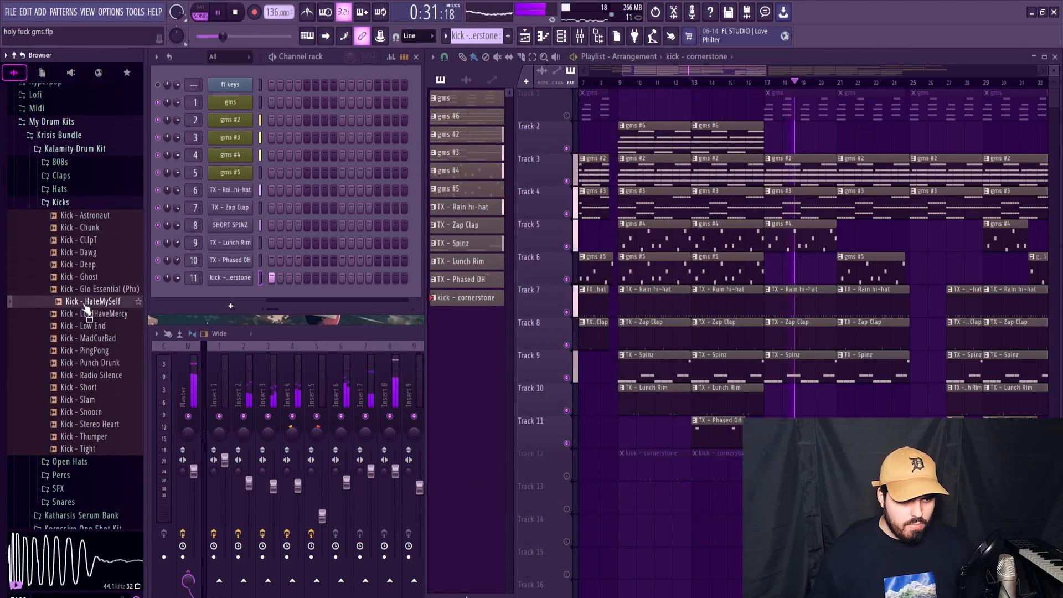
{"action": "left_click", "coordinate": [85, 289]}
{"action": "left_click", "coordinate": [83, 277]}
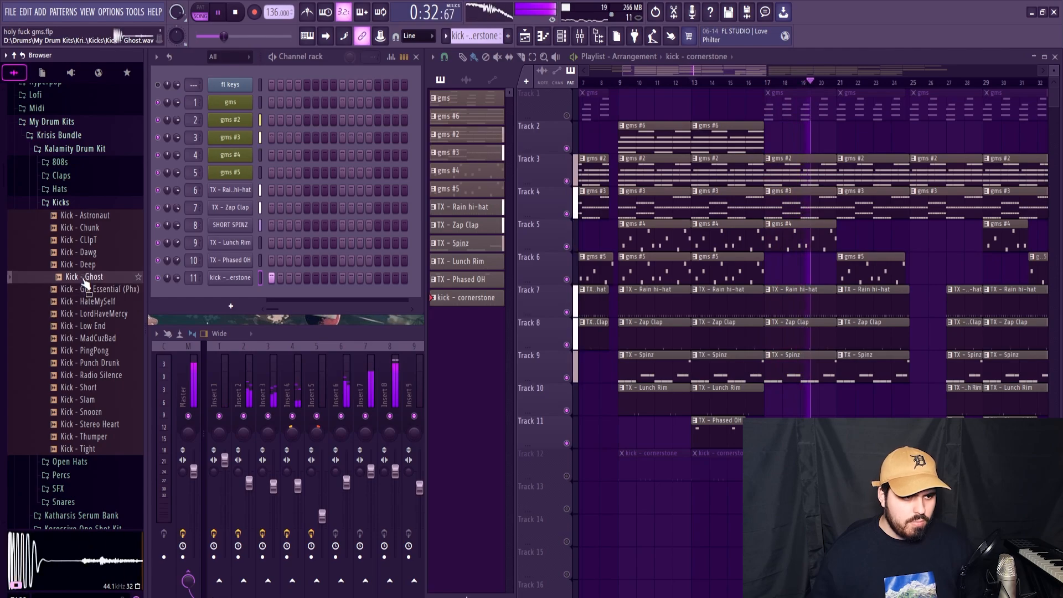
{"action": "left_click", "coordinate": [78, 267]}
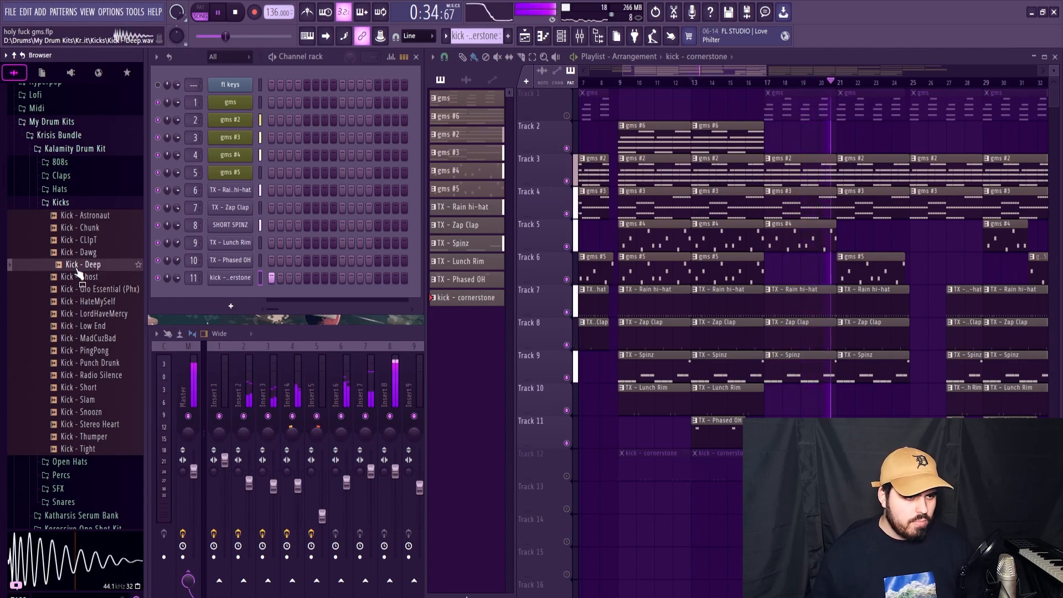
{"action": "key", "text": "space"}
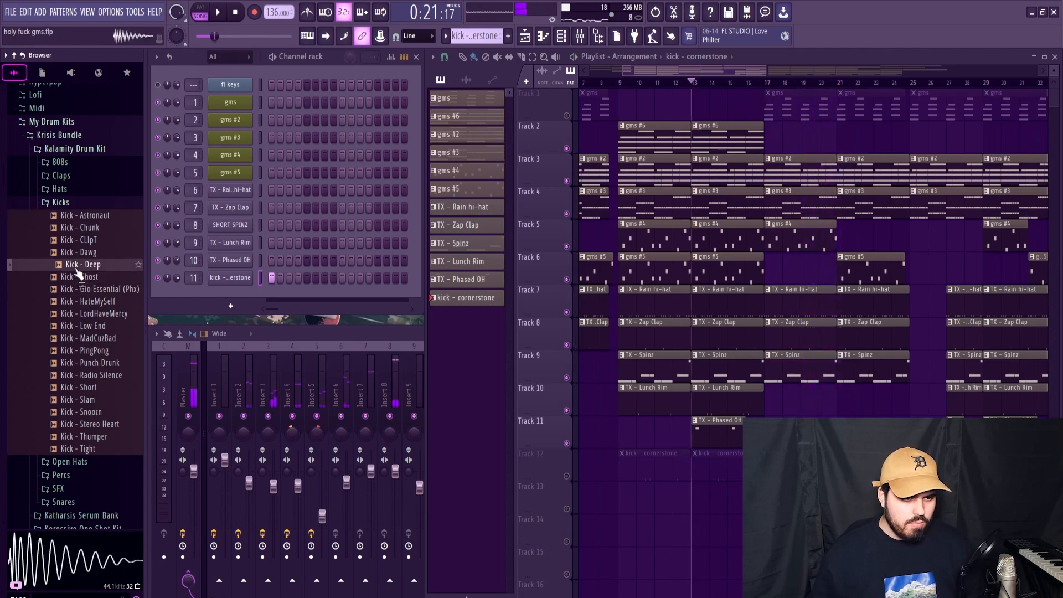
Step: Transpose all Kick - Deep notes up one semitone, move bar 2's second kick earlier, and reposition its third kick
{"action": "right_click", "coordinate": [244, 277]}
{"action": "left_click", "coordinate": [277, 278]}
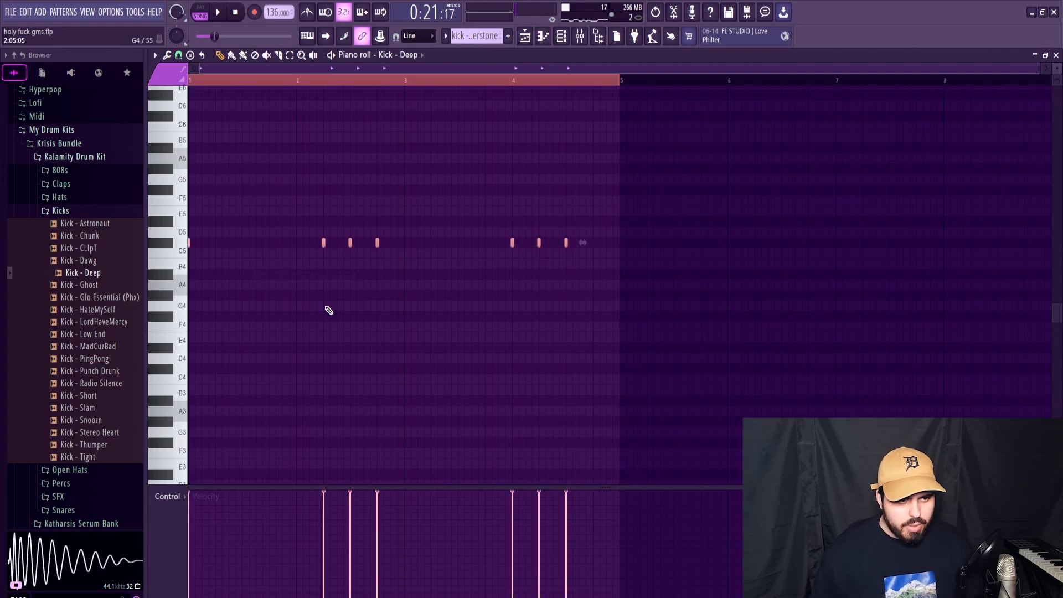
{"action": "key", "text": "space"}
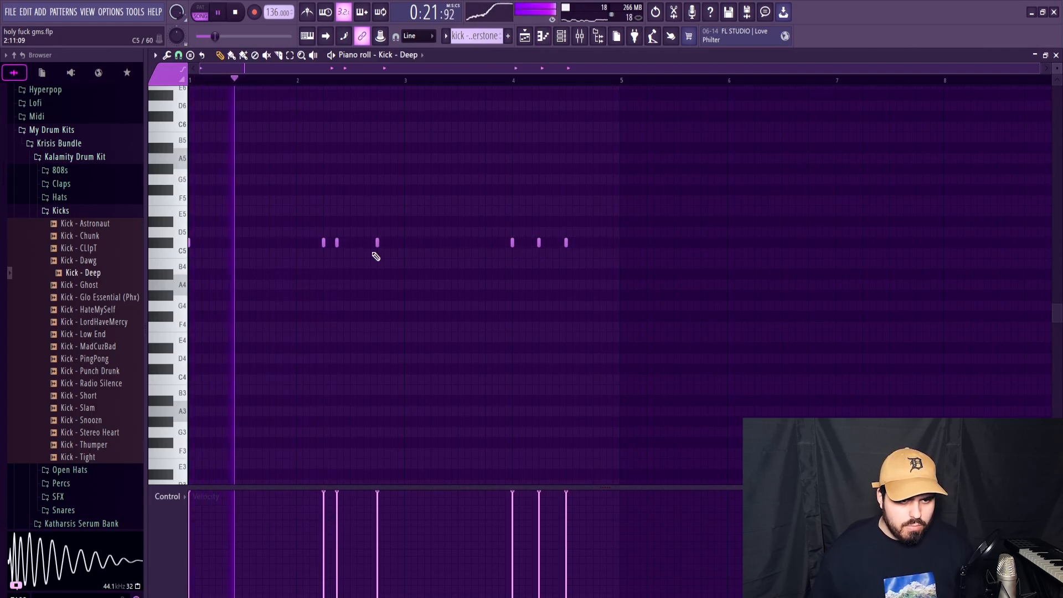
{"action": "right_click", "coordinate": [377, 244]}
{"action": "left_click", "coordinate": [367, 245]}
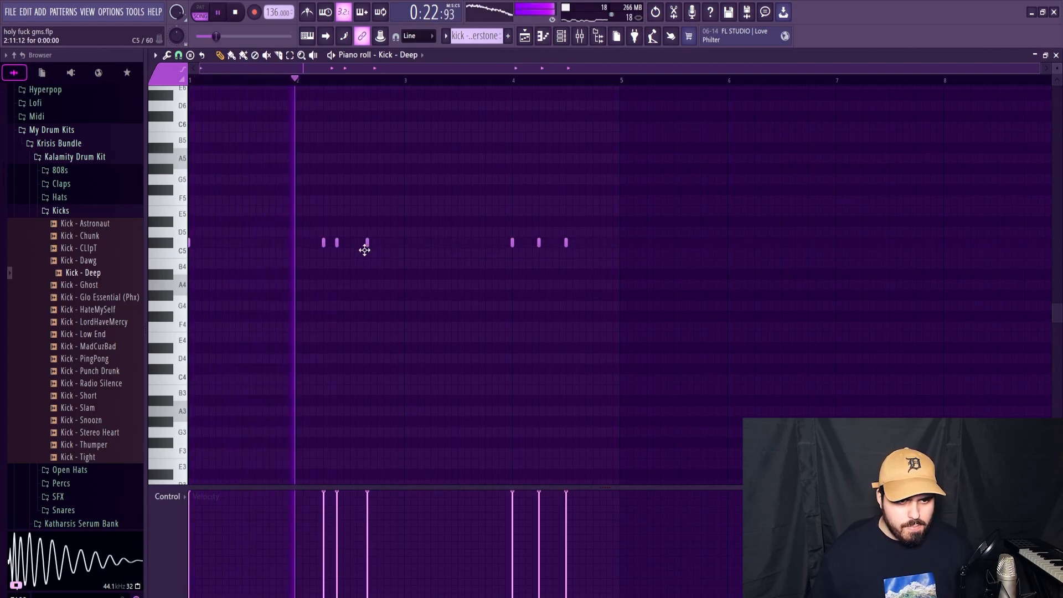
{"action": "left_click_drag", "start_coordinate": [364, 250], "coordinate": [374, 247]}
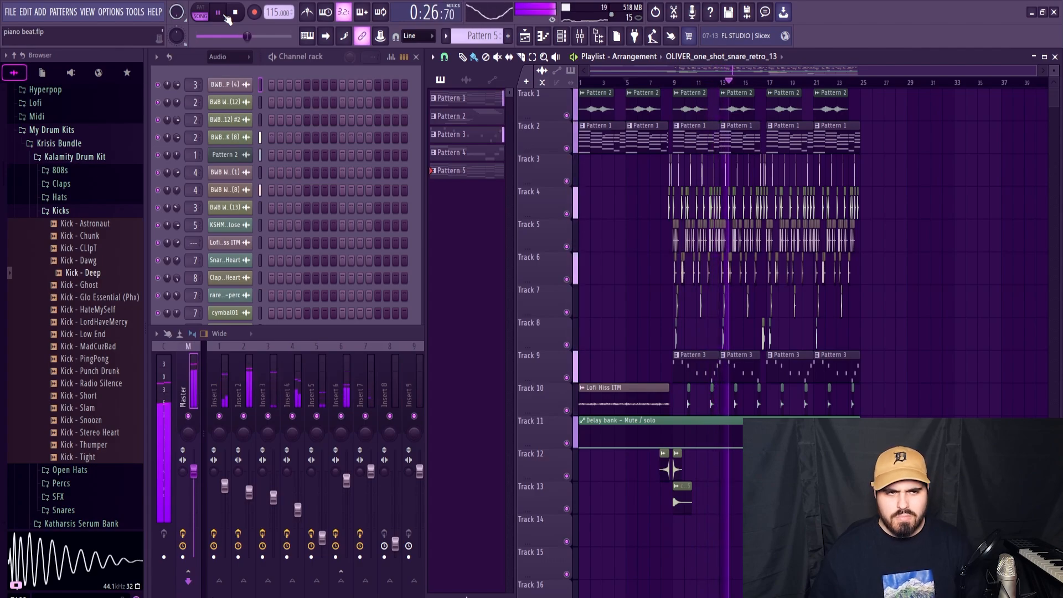
Step: Listen to the piano beat.flp arrangement and stop its playback
{"action": "key", "text": "space"}
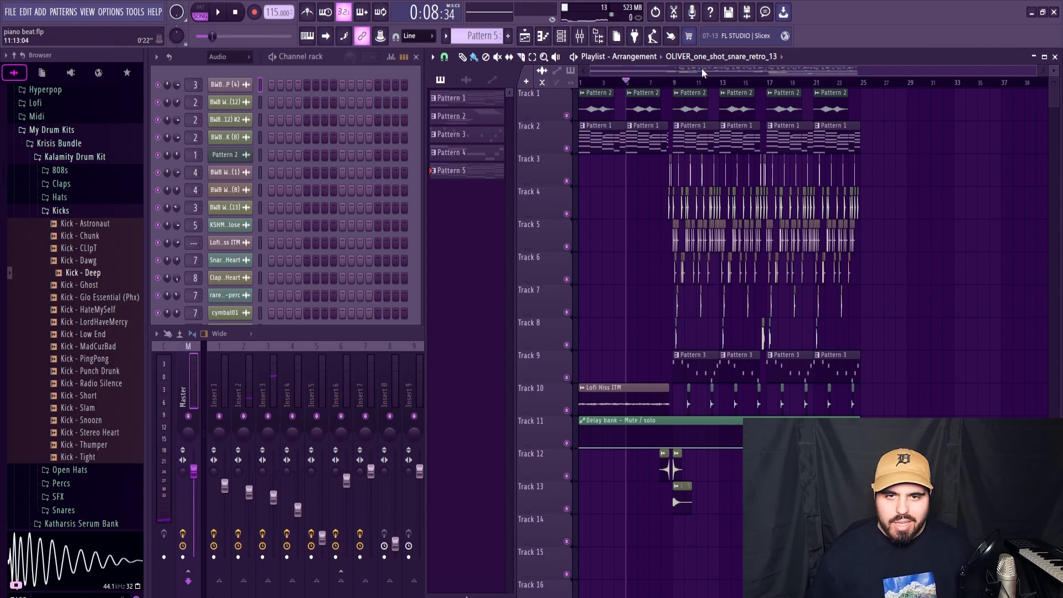
Step: Play through Pattern 1's chords in the piano roll and check the FL Keys instrument they use
{"action": "left_click_drag", "start_coordinate": [702, 68], "coordinate": [706, 66]}
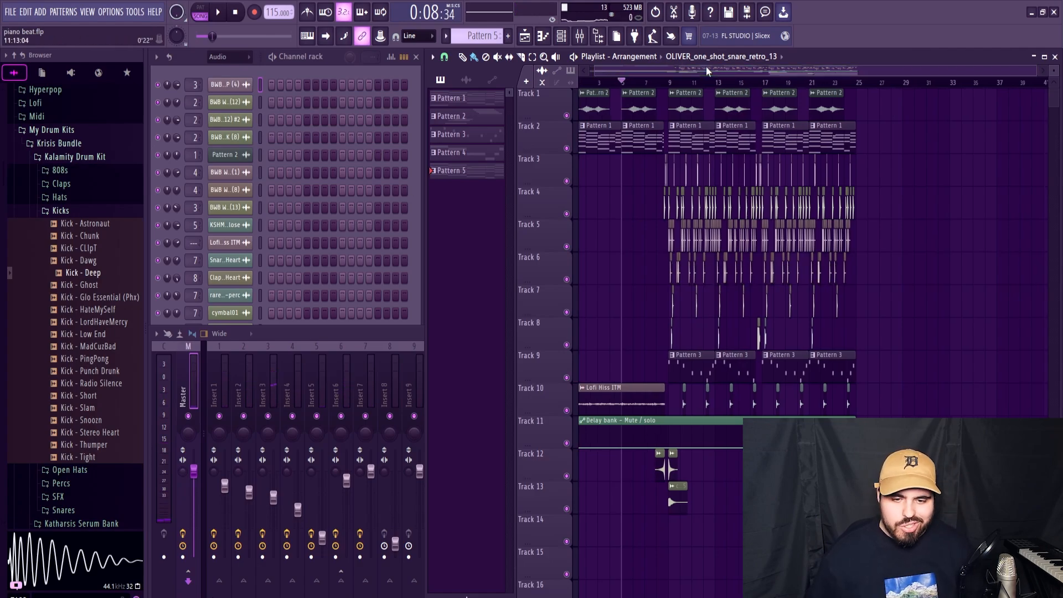
{"action": "scroll", "coordinate": [682, 142], "scroll_direction": "up", "scroll_amount": 5}
{"action": "double_click", "coordinate": [669, 132]}
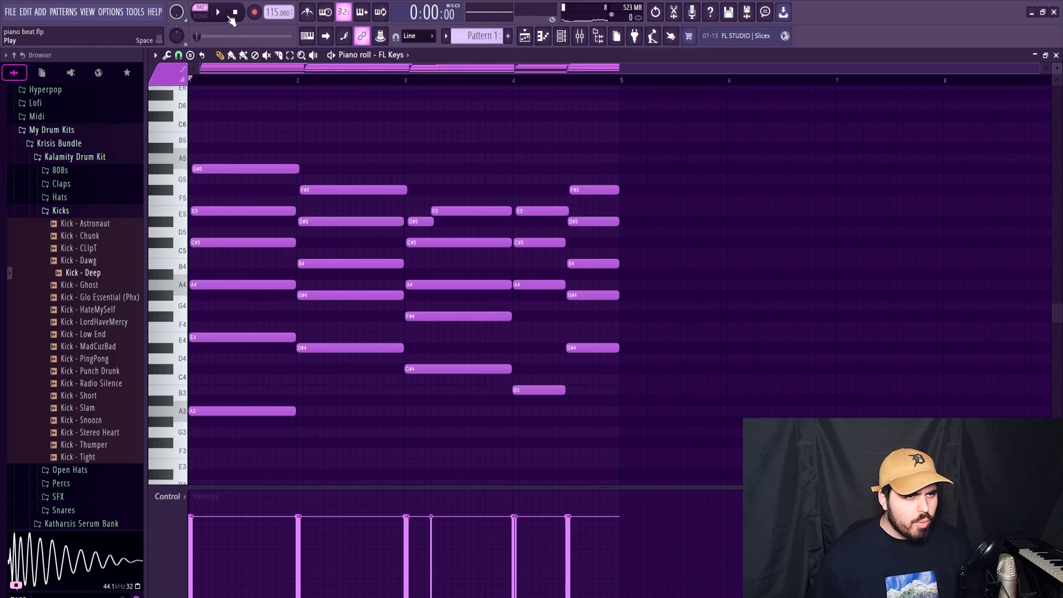
{"action": "left_click", "coordinate": [220, 14]}
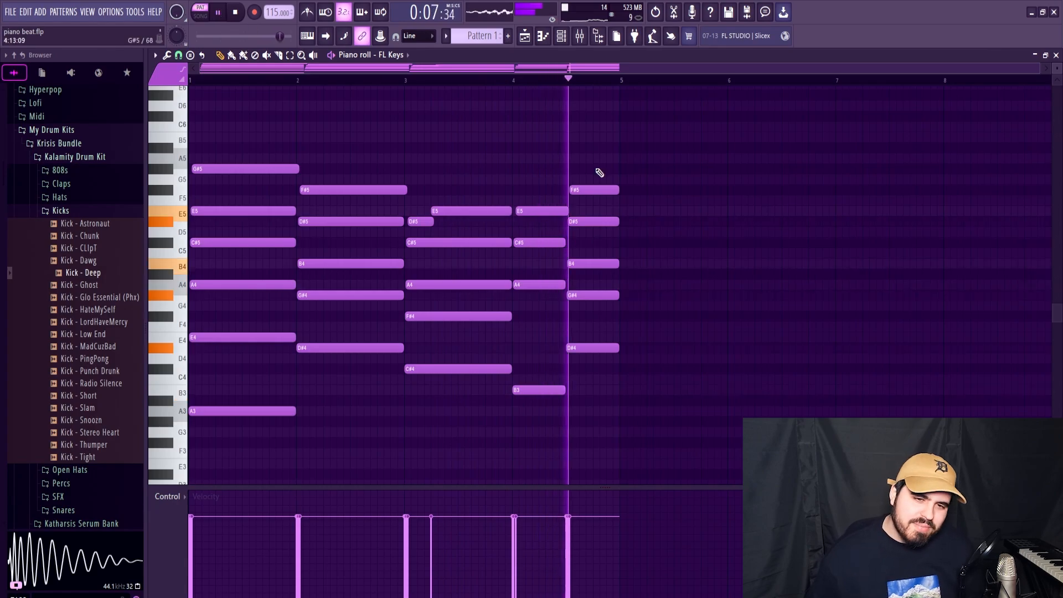
{"action": "key", "text": "space"}
{"action": "scroll", "coordinate": [517, 240], "scroll_direction": "down", "scroll_amount": 4}
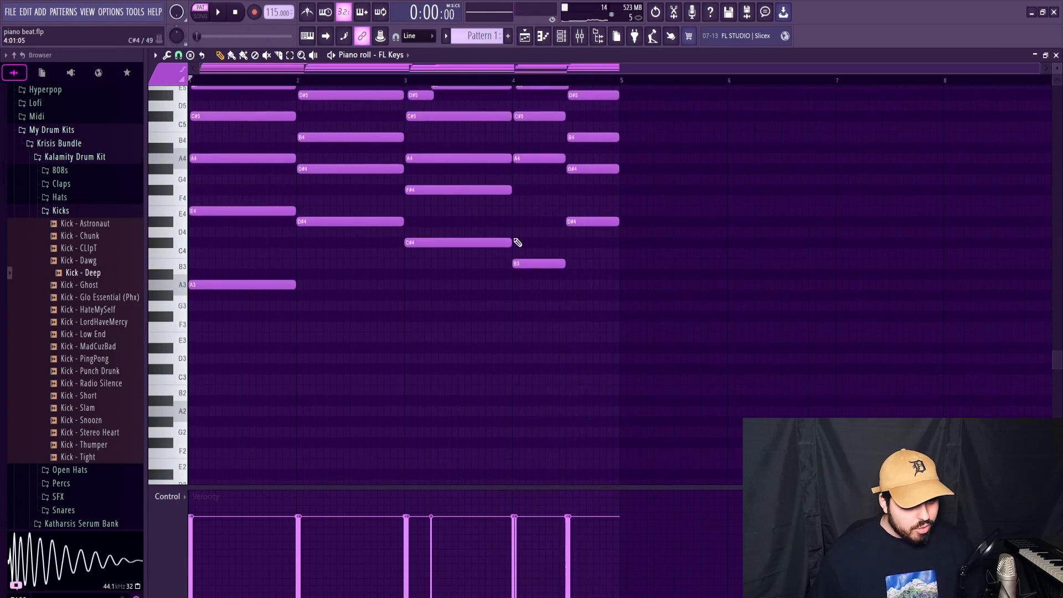
{"action": "scroll", "coordinate": [446, 237], "scroll_direction": "up", "scroll_amount": 4}
{"action": "scroll", "coordinate": [447, 237], "scroll_direction": "up", "scroll_amount": 1}
{"action": "left_click", "coordinate": [1056, 56]}
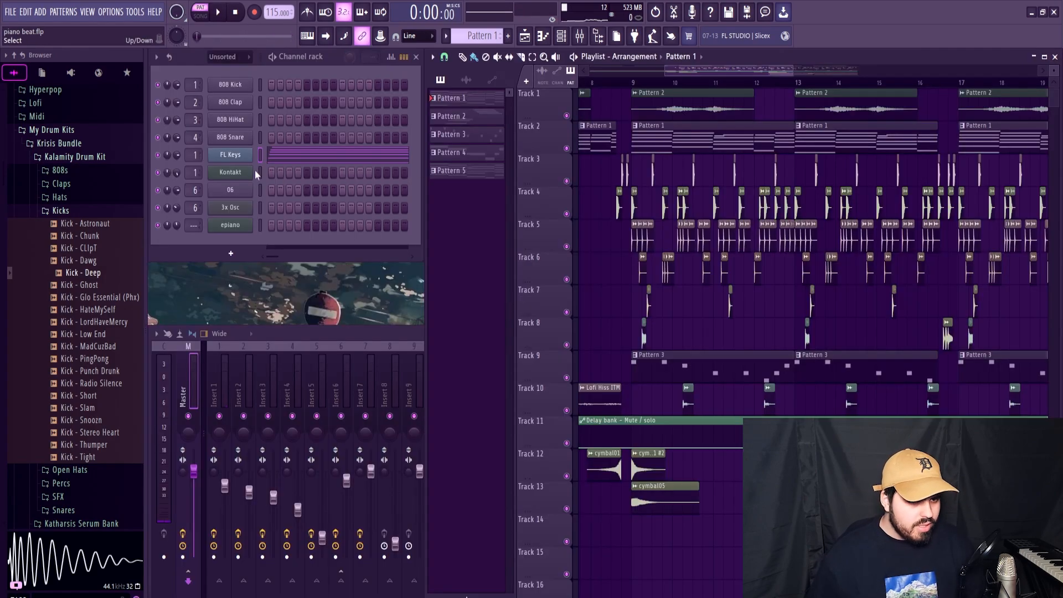
{"action": "left_click", "coordinate": [236, 159]}
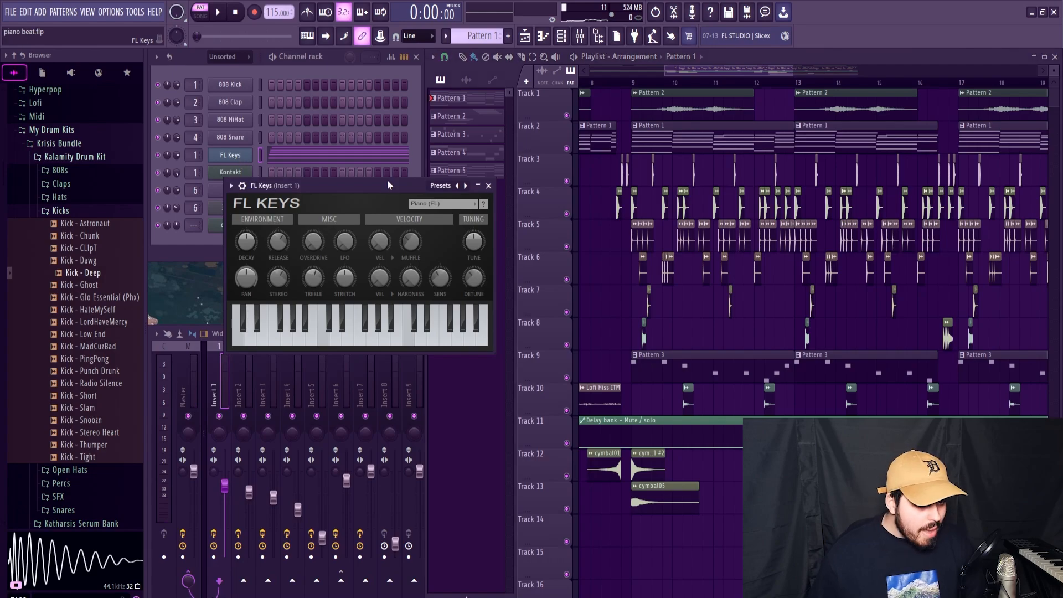
{"action": "left_click", "coordinate": [488, 185]}
Step: Replace the first Pattern 1 clip on Track 2 with Pattern 5 and play the arrangement from the beginning
{"action": "left_click_drag", "start_coordinate": [794, 72], "coordinate": [916, 73]}
{"action": "left_click", "coordinate": [477, 117]}
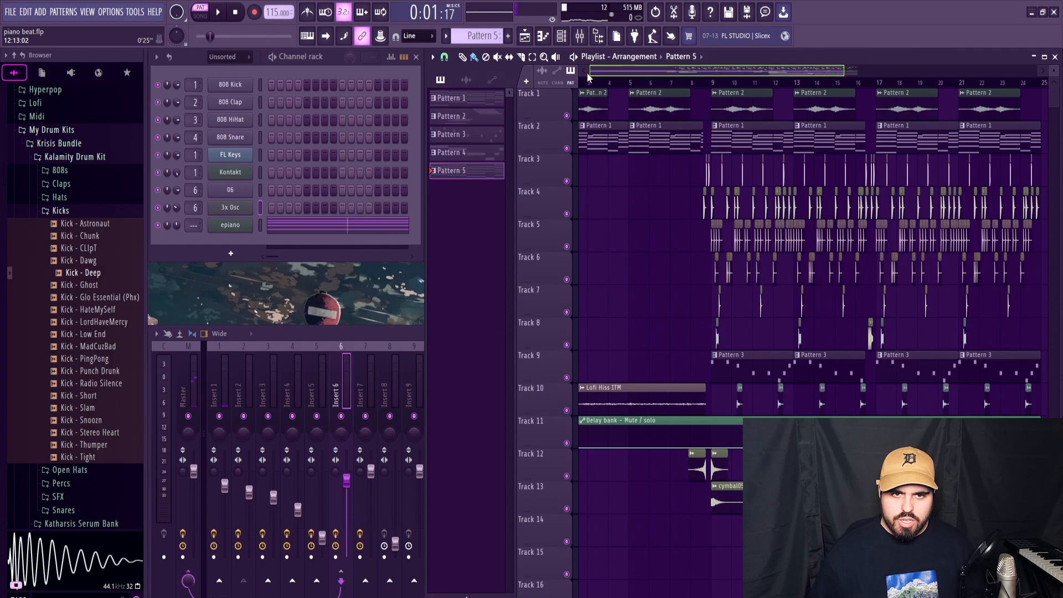
{"action": "left_click_drag", "start_coordinate": [587, 74], "coordinate": [585, 80]}
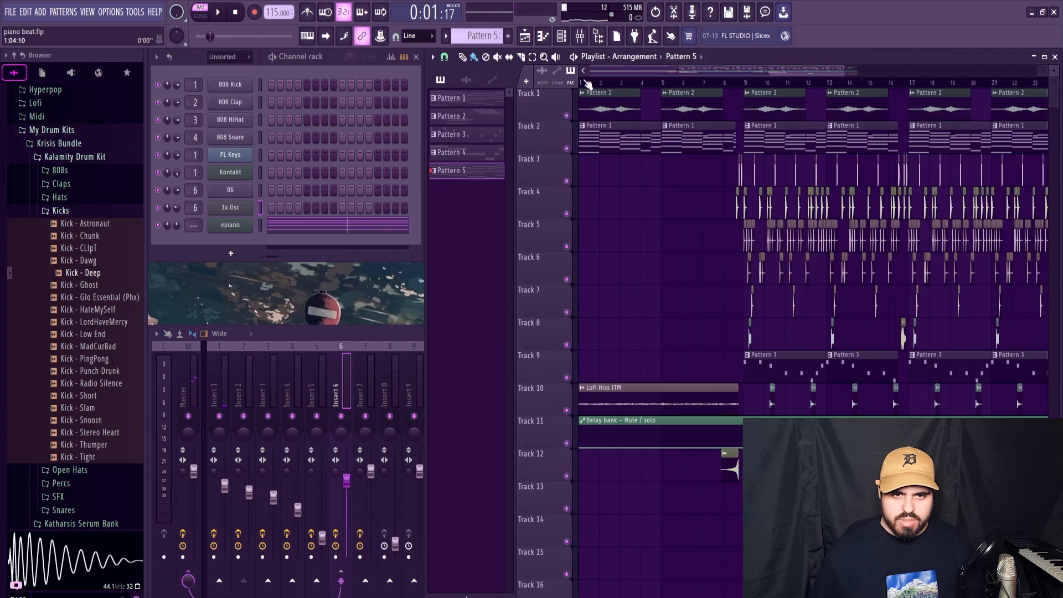
{"action": "key", "text": "space"}
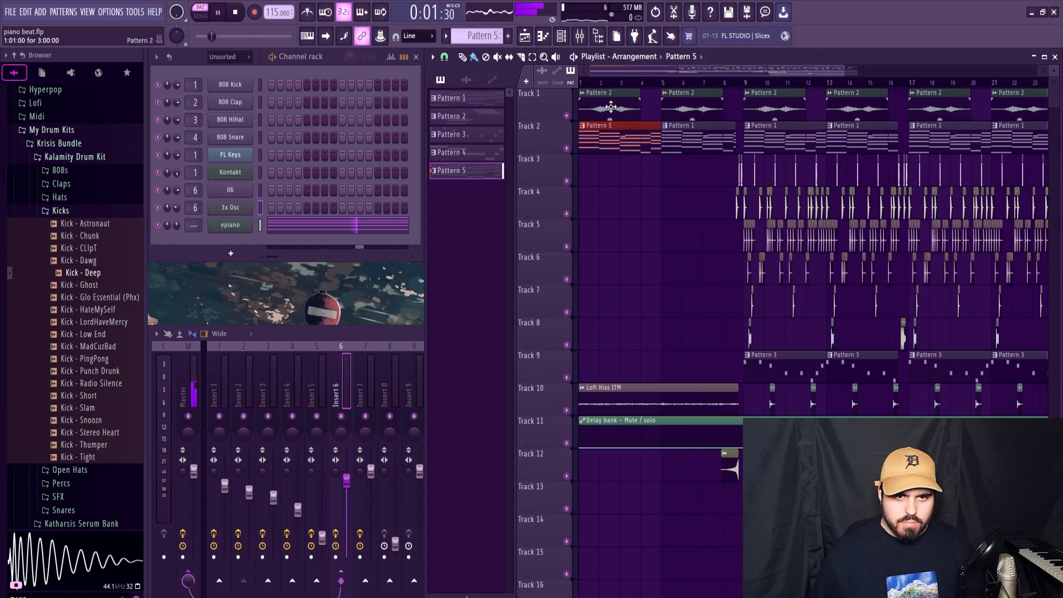
{"action": "key", "text": "space"}
{"action": "key", "text": "l"}
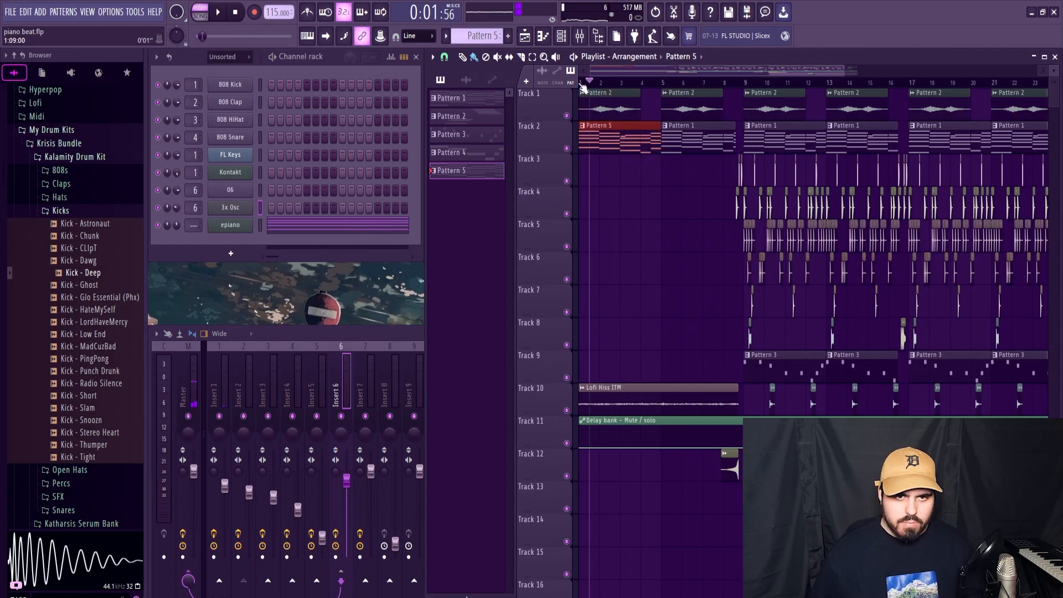
{"action": "left_click", "coordinate": [581, 83]}
{"action": "key", "text": "space"}
{"action": "key", "text": "space"}
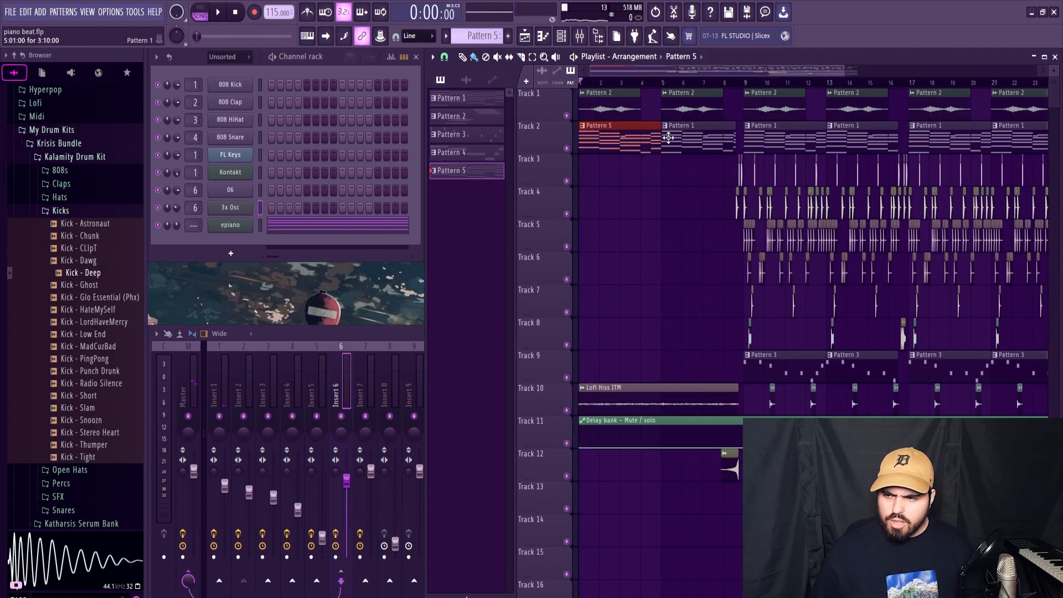
Step: Replace the remaining Pattern 1 clips on Track 2 with Pattern 5 clips and play the arrangement up to bar 9
{"action": "right_click", "coordinate": [835, 142]}
{"action": "right_click", "coordinate": [803, 143]}
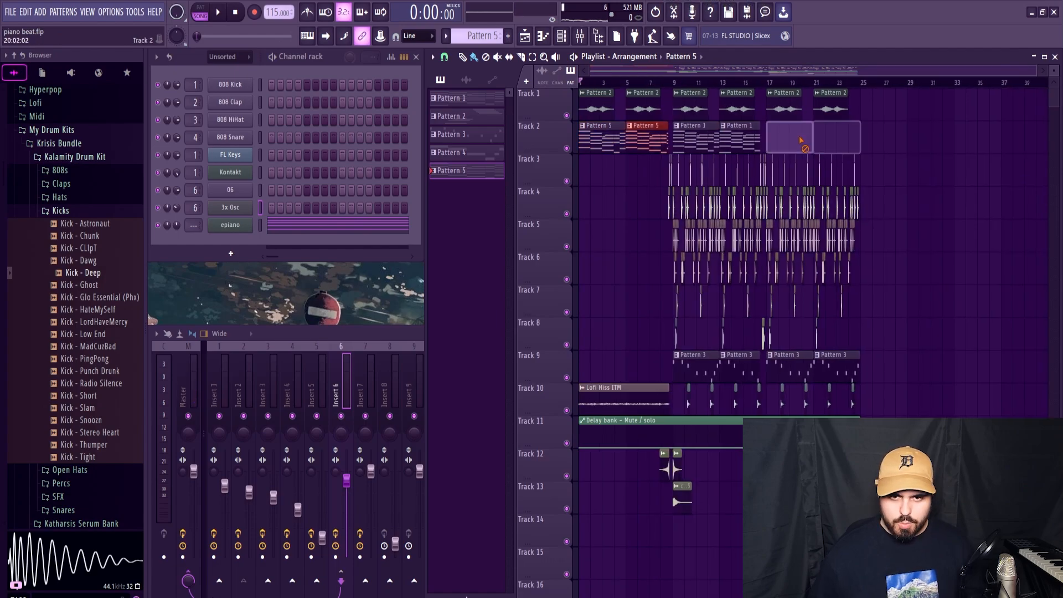
{"action": "right_click", "coordinate": [741, 143]}
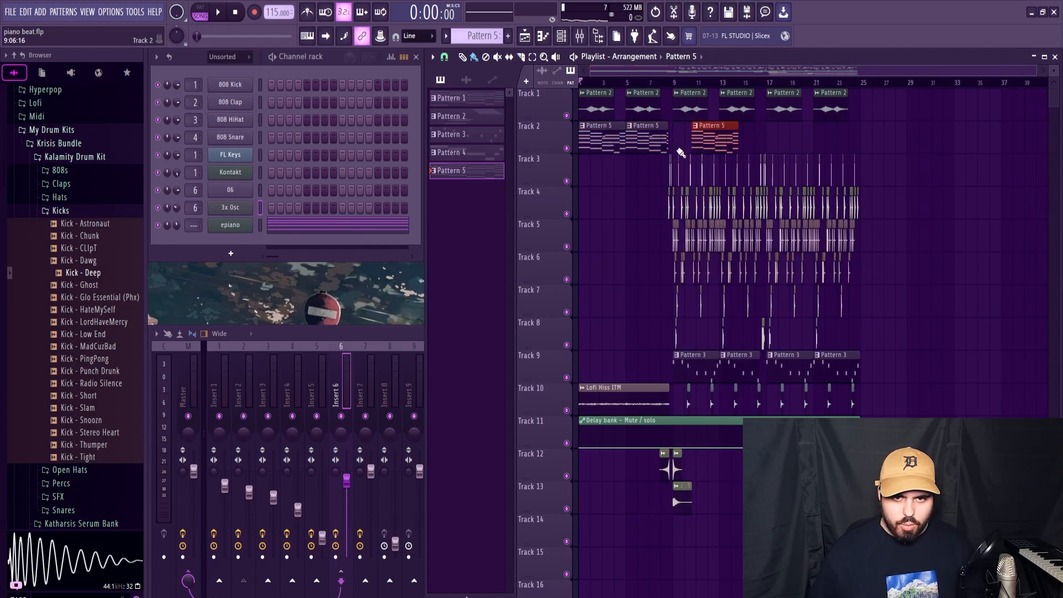
{"action": "scroll", "coordinate": [681, 138], "scroll_direction": "up", "scroll_amount": 3, "text": "ctrl"}
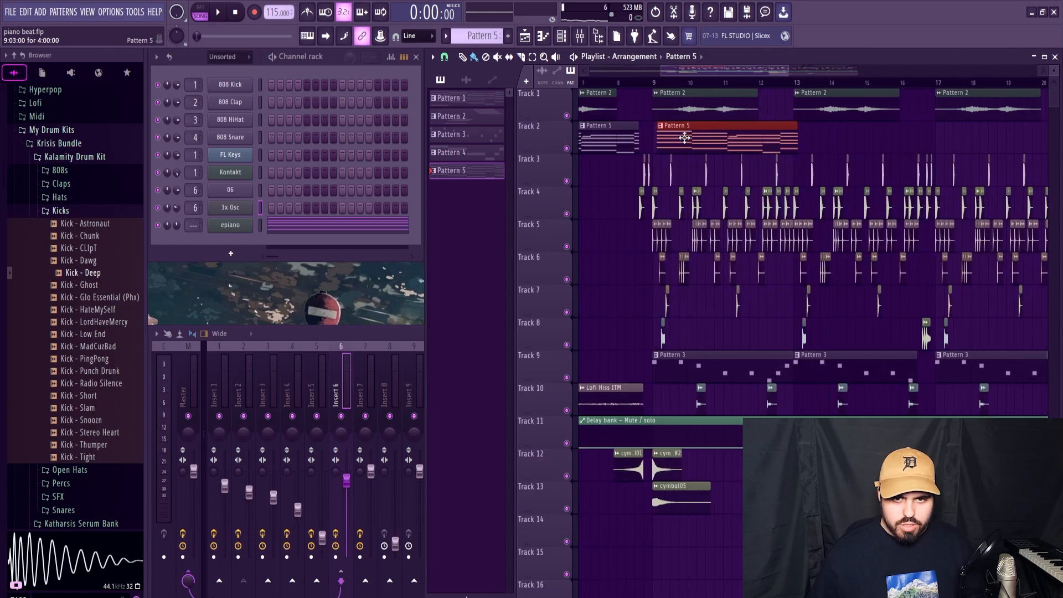
{"action": "left_click", "coordinate": [444, 57]}
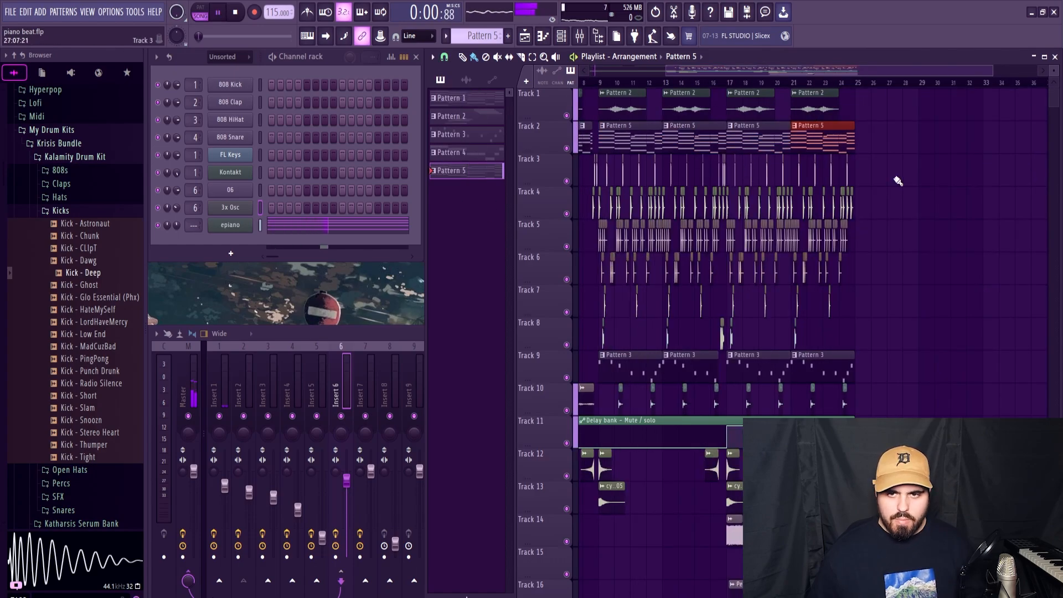
{"action": "left_click_drag", "start_coordinate": [779, 72], "coordinate": [741, 73]}
{"action": "left_click", "coordinate": [649, 82]}
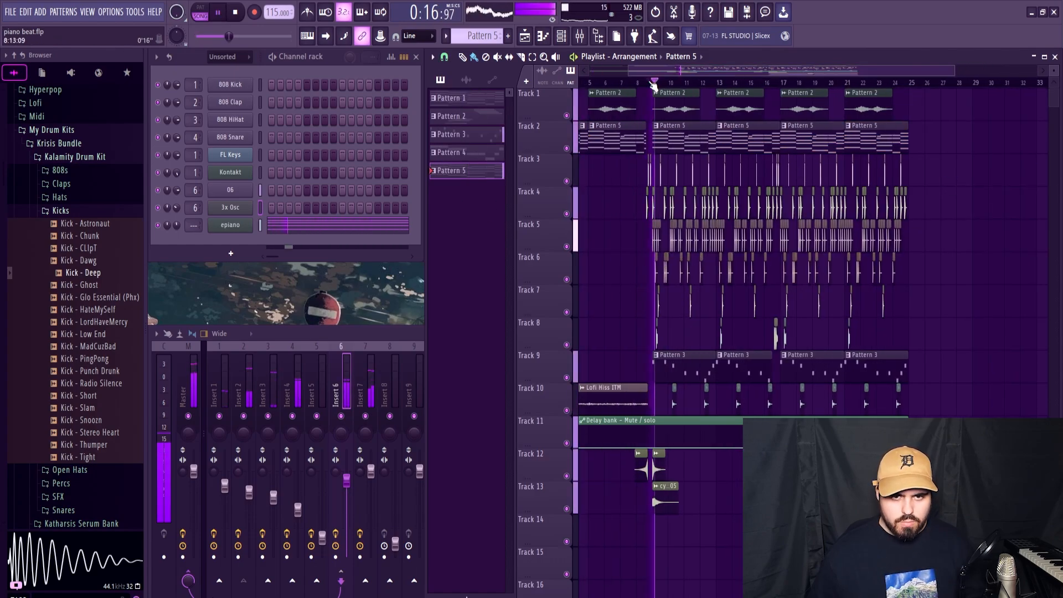
{"action": "key", "text": "space"}
Step: Reload the Scarbee Mark I instrument in Pattern 2's Kontakt channel and play the pattern
{"action": "left_click", "coordinate": [465, 116]}
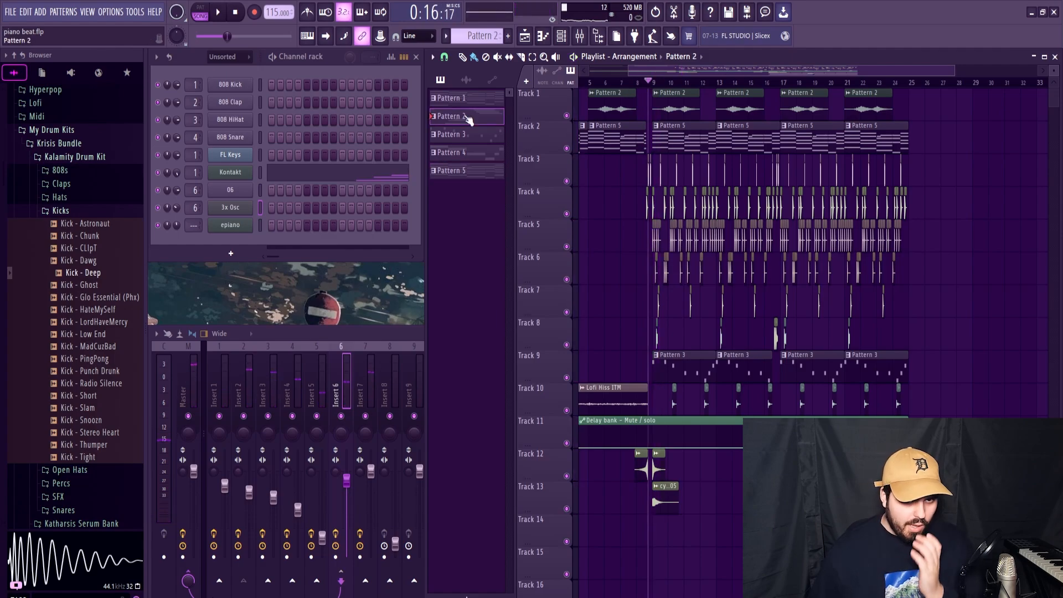
{"action": "left_click", "coordinate": [235, 173]}
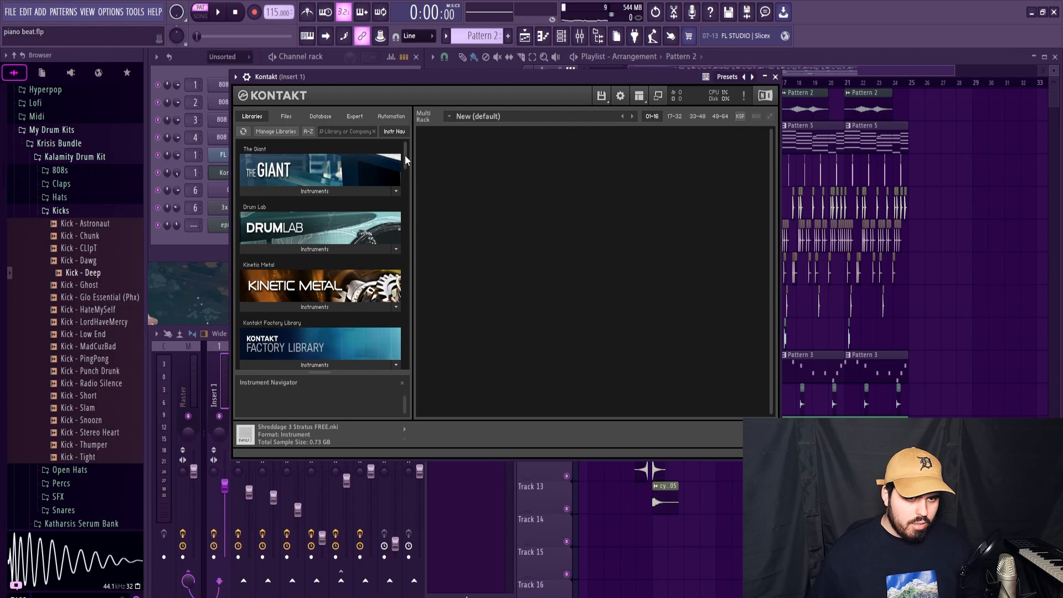
{"action": "scroll", "coordinate": [407, 166], "scroll_direction": "down", "scroll_amount": 5}
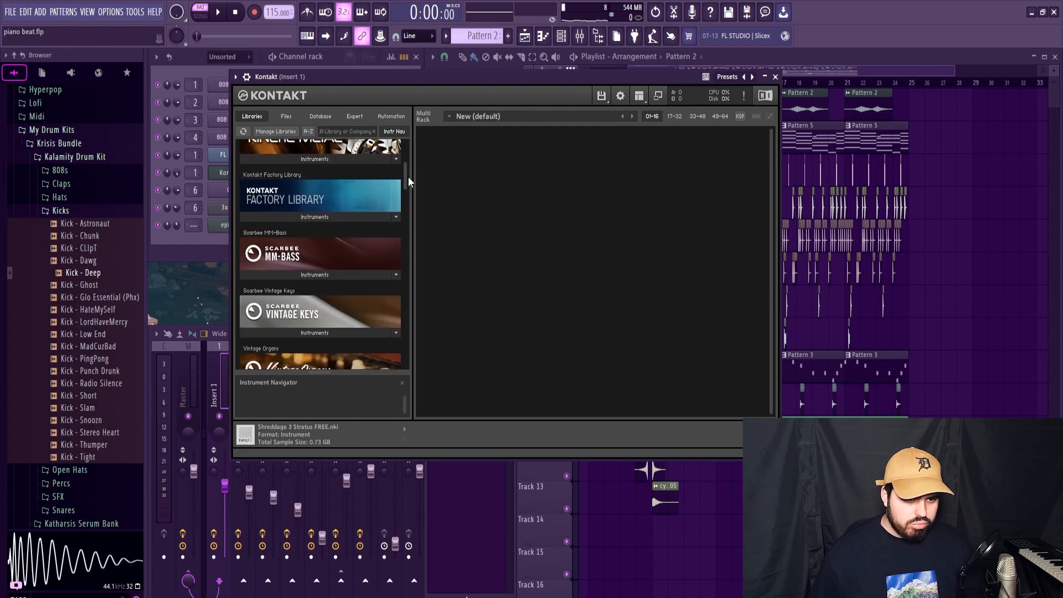
{"action": "left_click", "coordinate": [282, 225]}
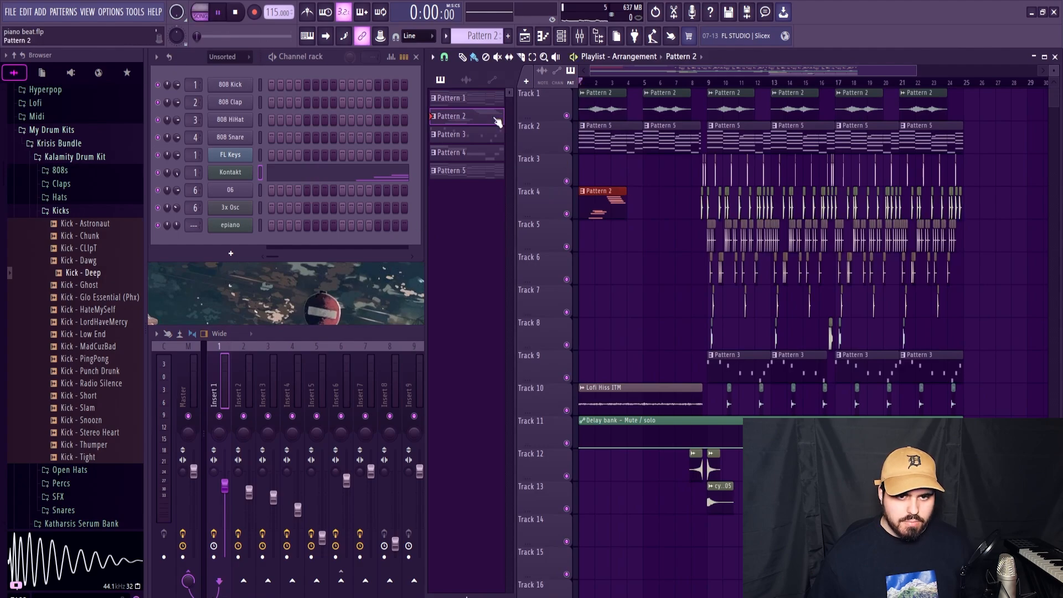
{"action": "key", "text": "space"}
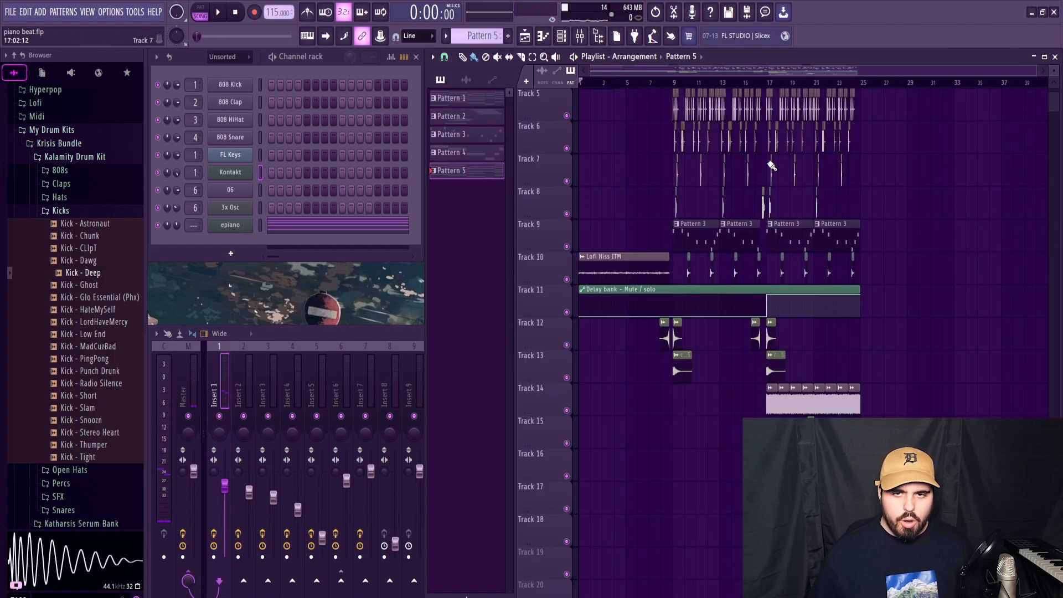
Step: Play soloed Track 17 from bar 17 and inspect the Fruity parametric EQ 2 on Insert 6
{"action": "left_click_drag", "start_coordinate": [770, 81], "coordinate": [767, 81]}
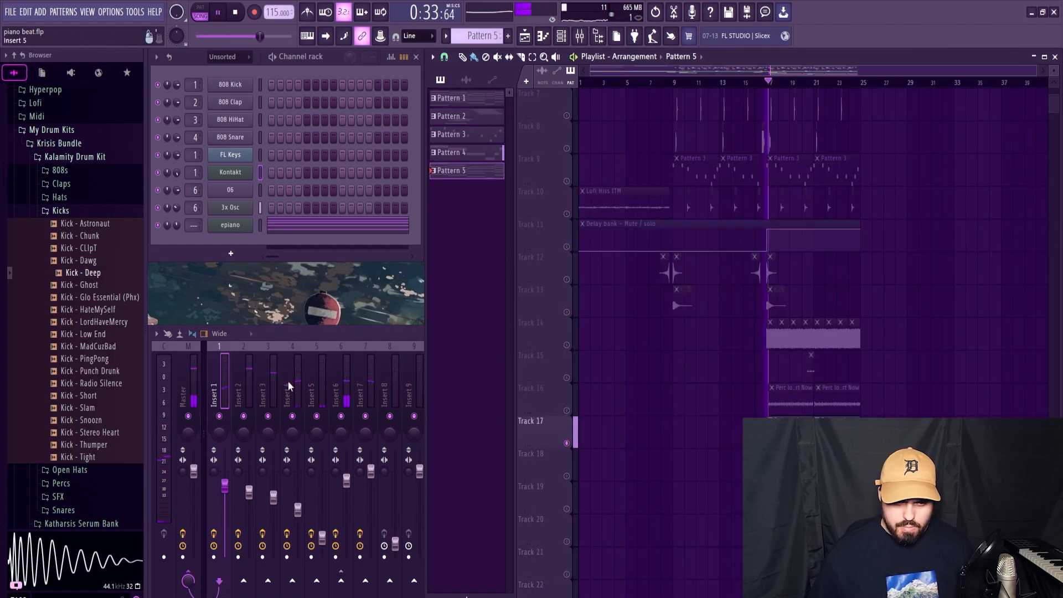
{"action": "left_click", "coordinate": [345, 380]}
{"action": "left_click", "coordinate": [979, 366]}
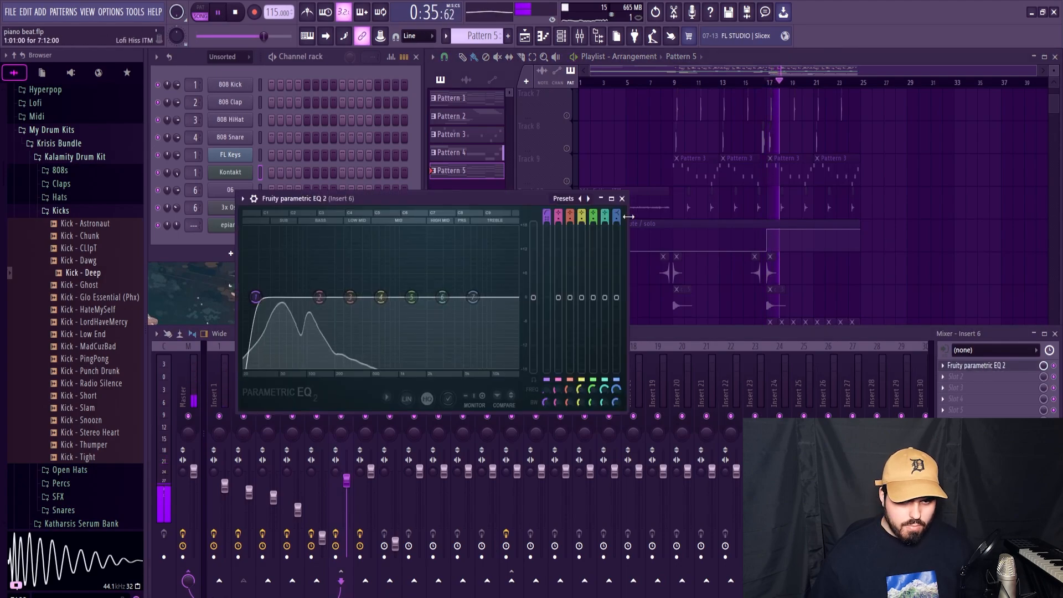
{"action": "left_click", "coordinate": [621, 198]}
{"action": "key", "text": "space"}
Step: Include Track 9 in the solo, play from bar 17, and inspect Insert 6's Fruity Limiter
{"action": "left_click", "coordinate": [806, 173]}
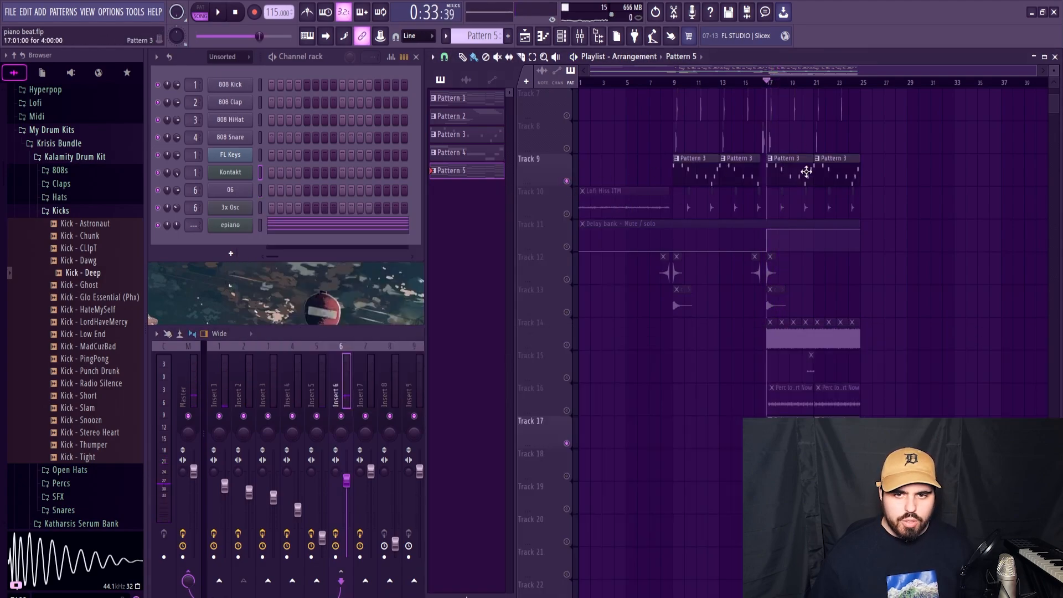
{"action": "left_click", "coordinate": [343, 383]}
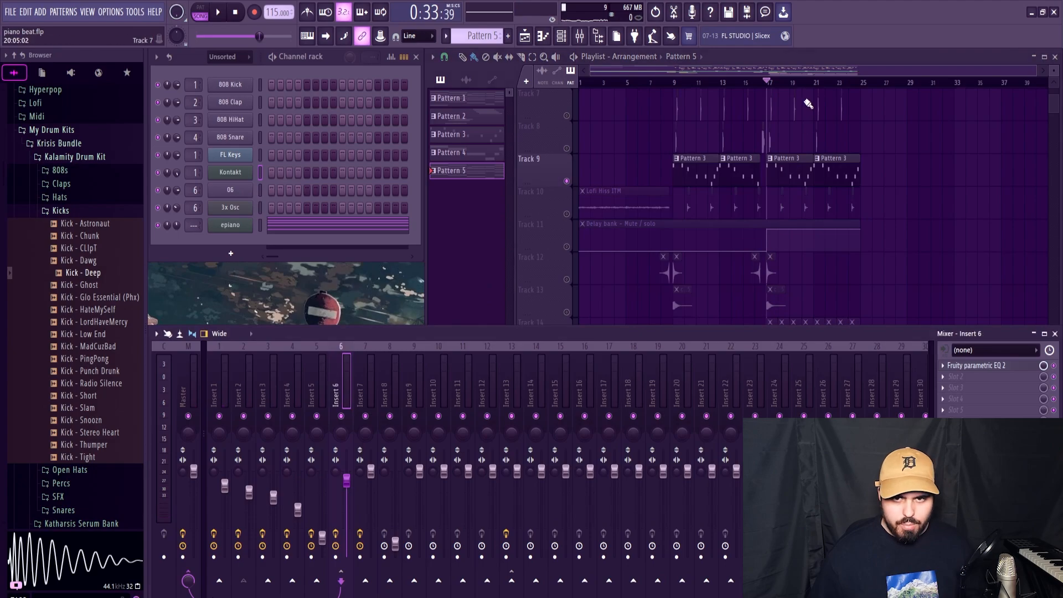
{"action": "left_click", "coordinate": [793, 71]}
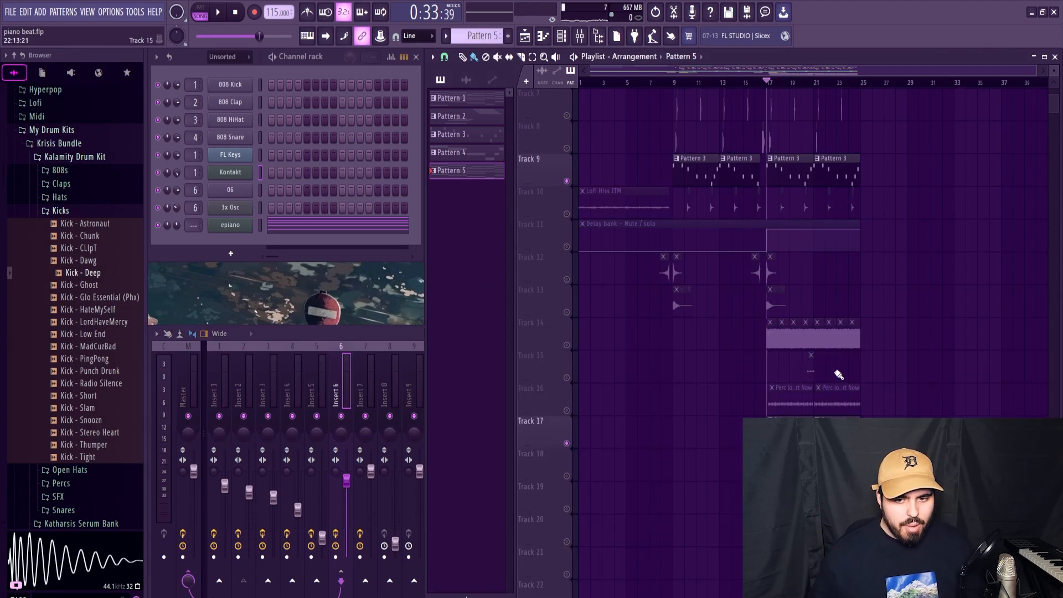
{"action": "key", "text": "space"}
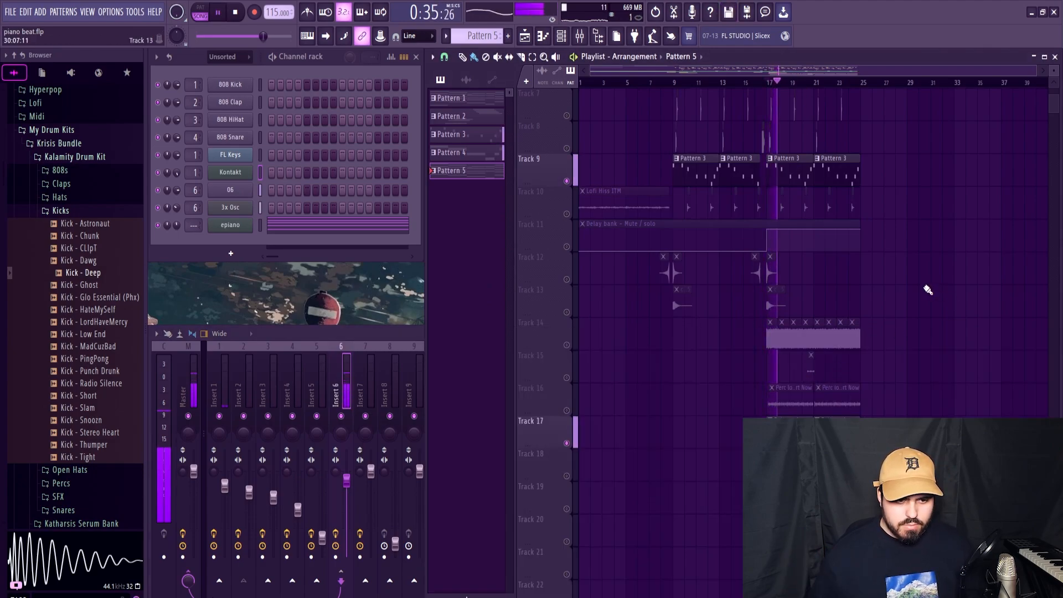
{"action": "left_click", "coordinate": [338, 385]}
{"action": "key", "text": "space"}
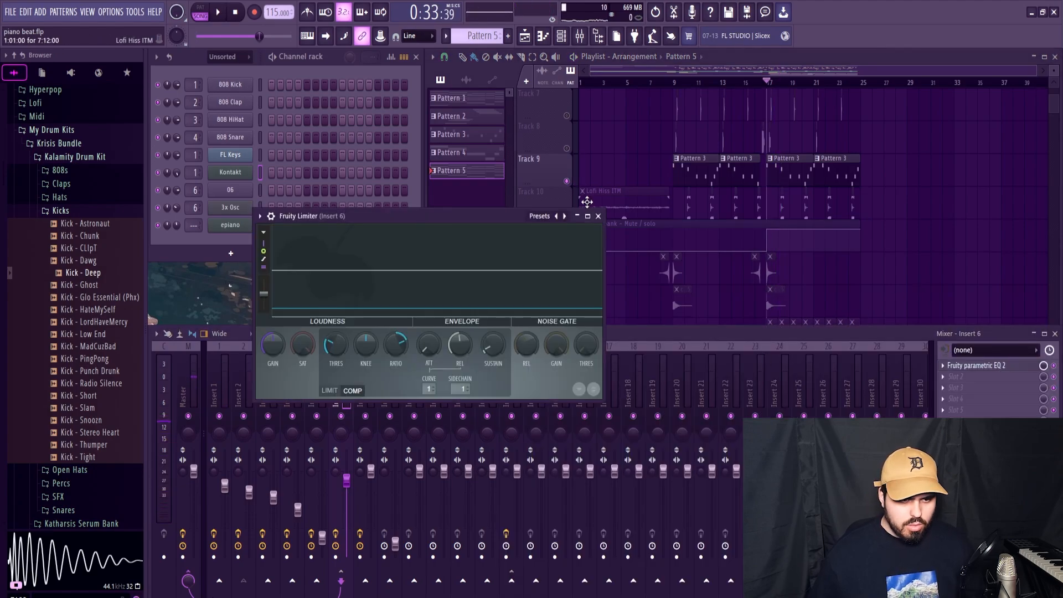
{"action": "left_click", "coordinate": [599, 216]}
{"action": "left_click", "coordinate": [596, 210]}
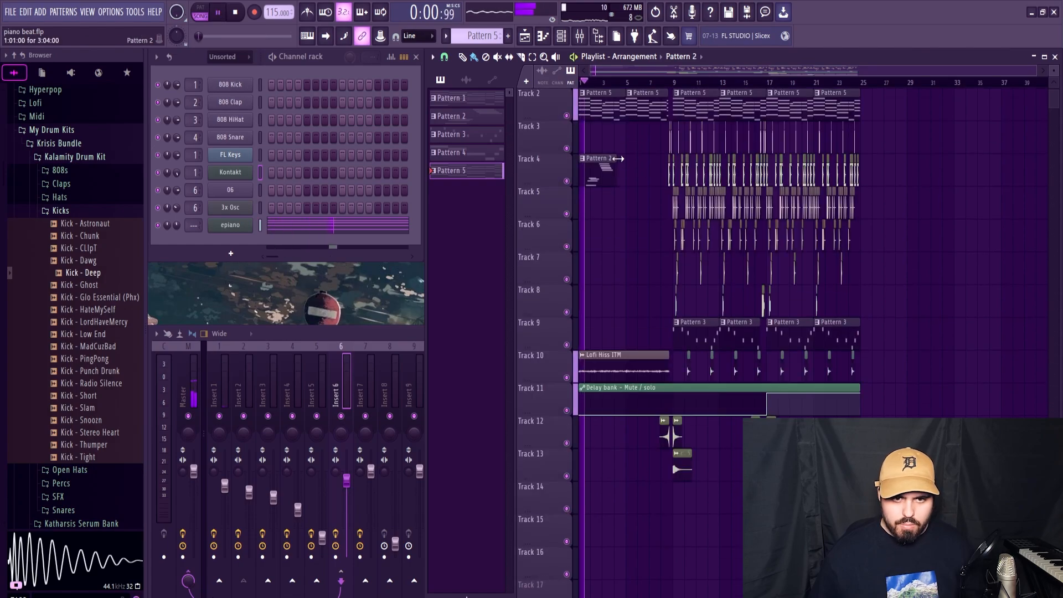
Step: Play Track 4's Pattern 2 clip with all tracks unmuted and lower Insert 1's volume to 51%
{"action": "left_click_drag", "start_coordinate": [619, 159], "coordinate": [625, 159]}
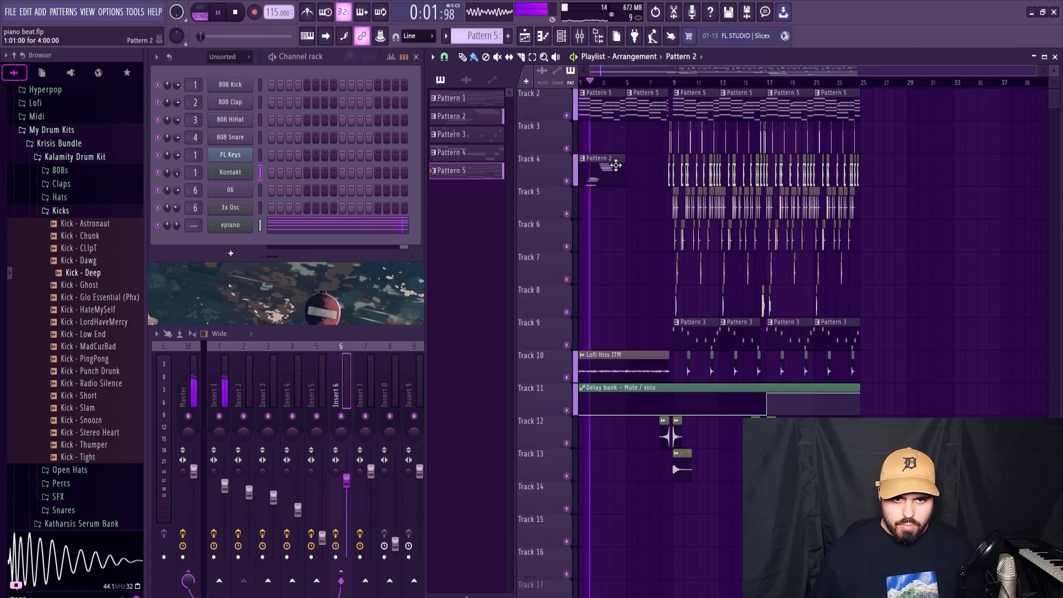
{"action": "left_click", "coordinate": [224, 394]}
{"action": "key", "text": "space"}
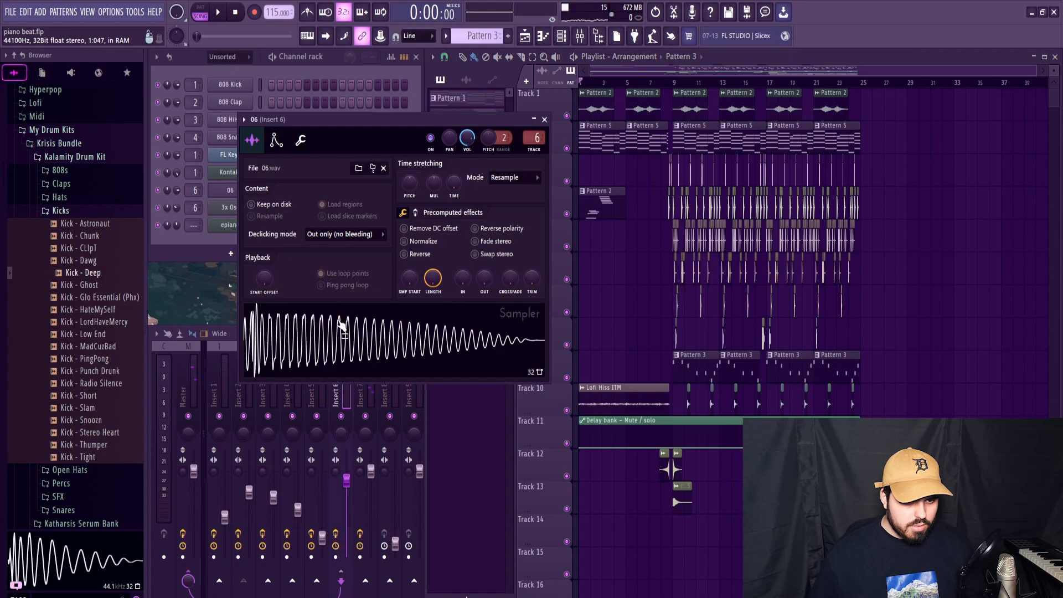
Step: Transpose all of channel 06's notes in Pattern 3 down one octave, raise their velocities to maximum, and play the result
{"action": "left_click", "coordinate": [325, 329]}
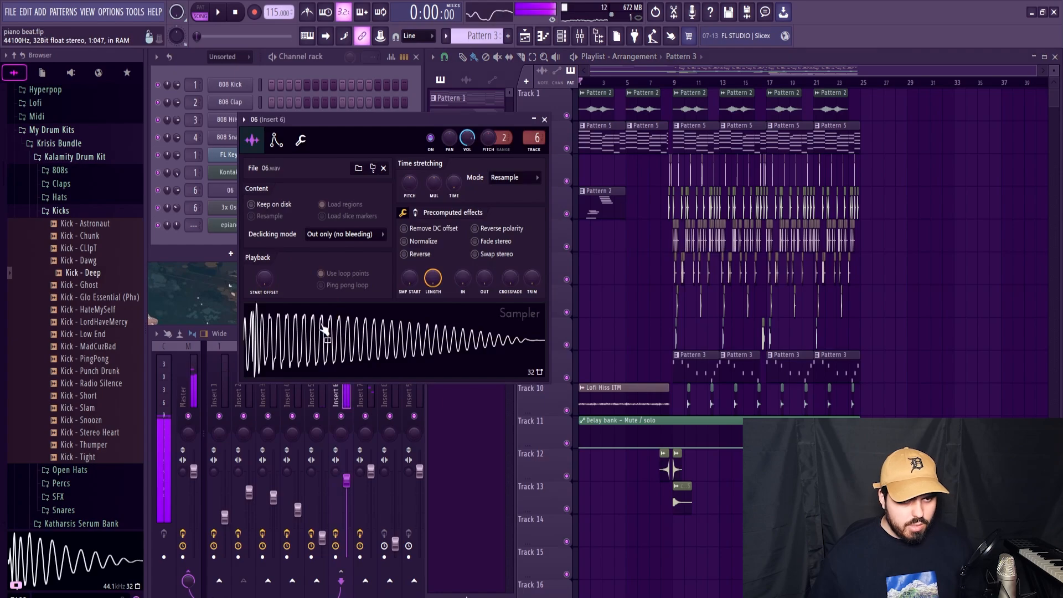
{"action": "left_click", "coordinate": [547, 120]}
{"action": "left_click", "coordinate": [322, 190]}
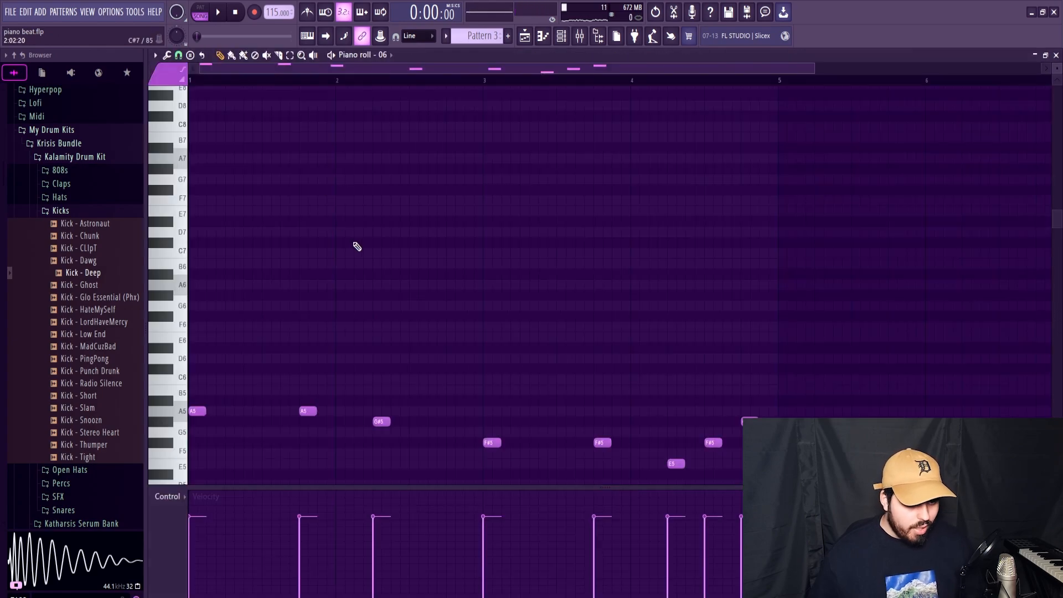
{"action": "scroll", "coordinate": [357, 246], "scroll_direction": "down", "scroll_amount": 5}
{"action": "key", "text": "ctrl+a"}
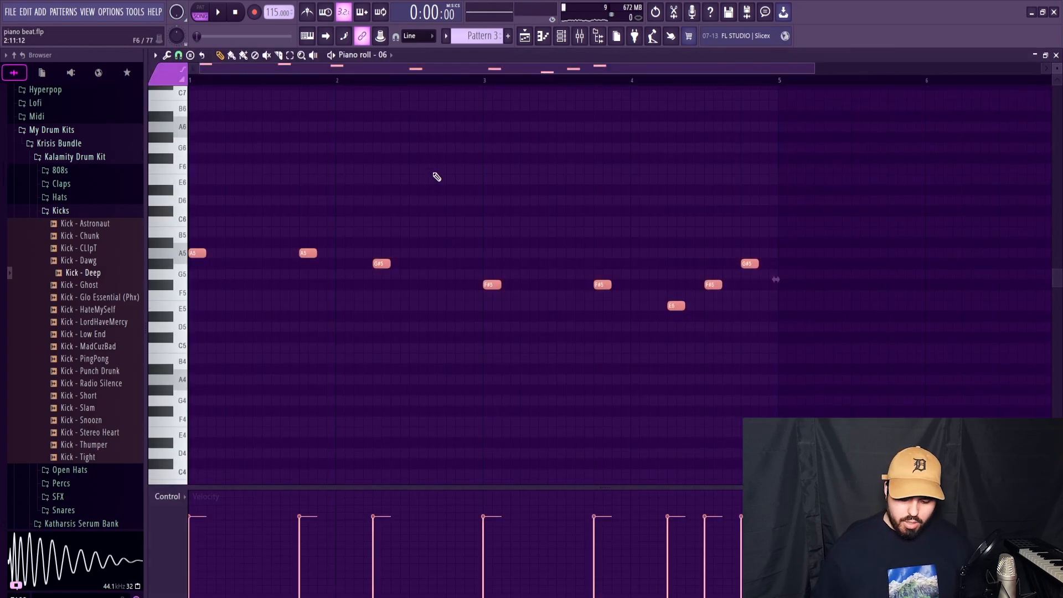
{"action": "key", "text": "ctrl+Down"}
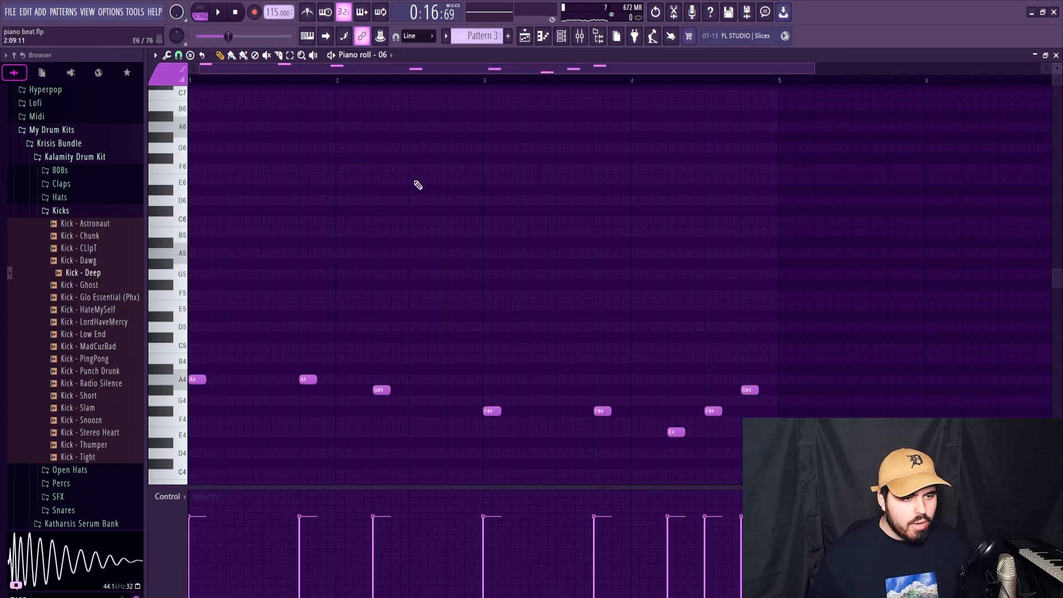
{"action": "key", "text": "space"}
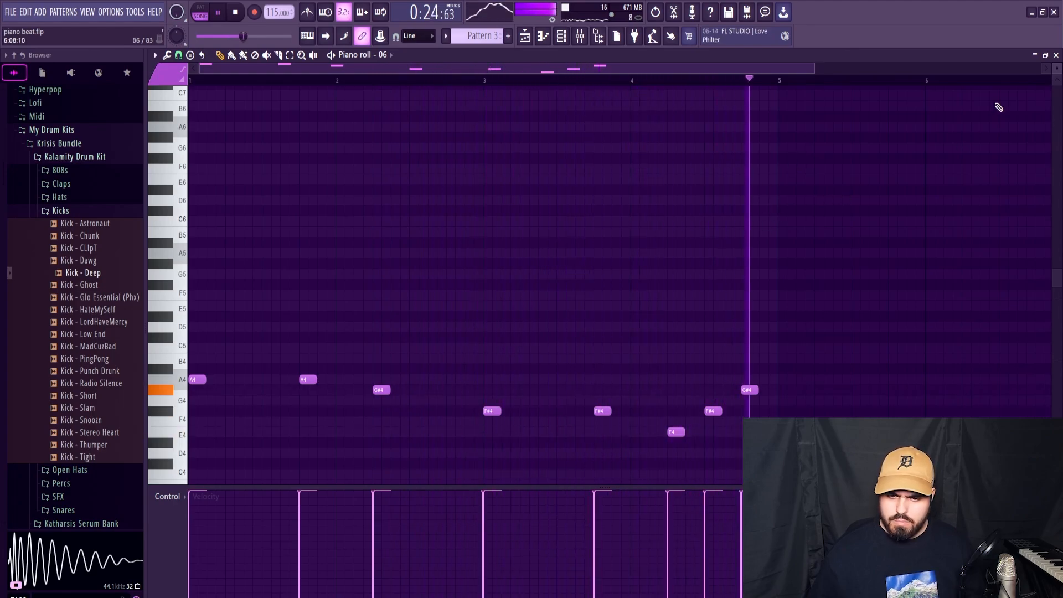
{"action": "key", "text": "space"}
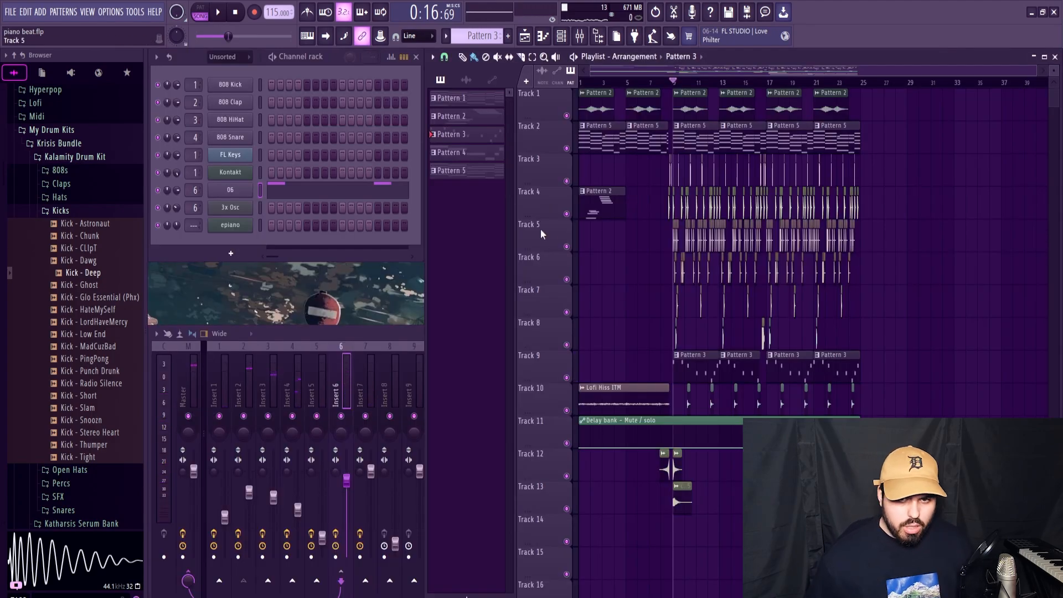
Step: Open Pattern 5's epiano notes and examine the notes that make up each chord
{"action": "double_click", "coordinate": [692, 136]}
{"action": "left_click_drag", "start_coordinate": [530, 70], "coordinate": [327, 70]}
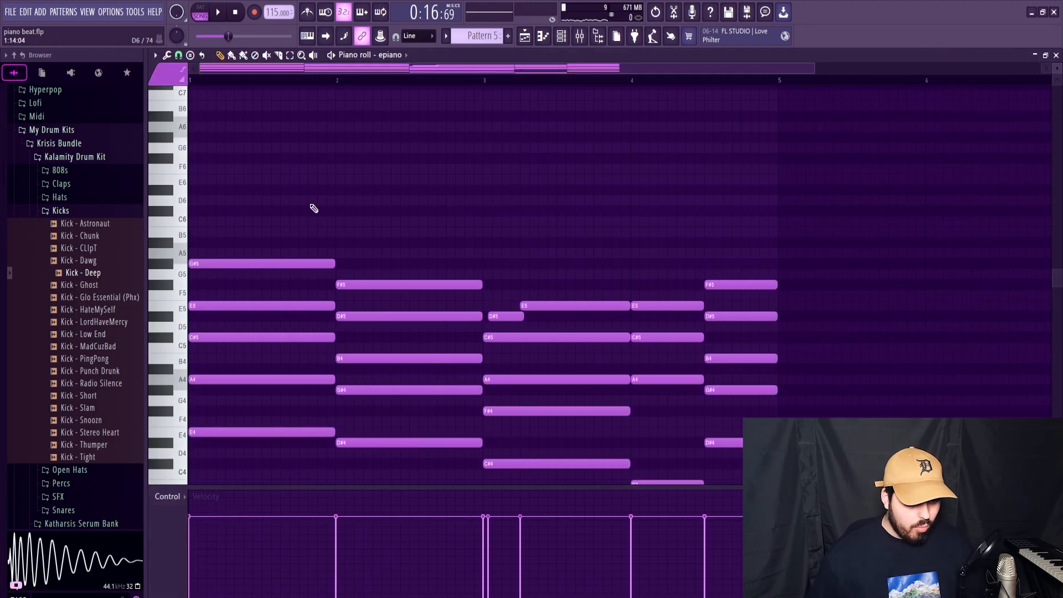
{"action": "scroll", "coordinate": [313, 209], "scroll_direction": "down", "scroll_amount": 7}
{"action": "scroll", "coordinate": [313, 208], "scroll_direction": "up", "scroll_amount": 3}
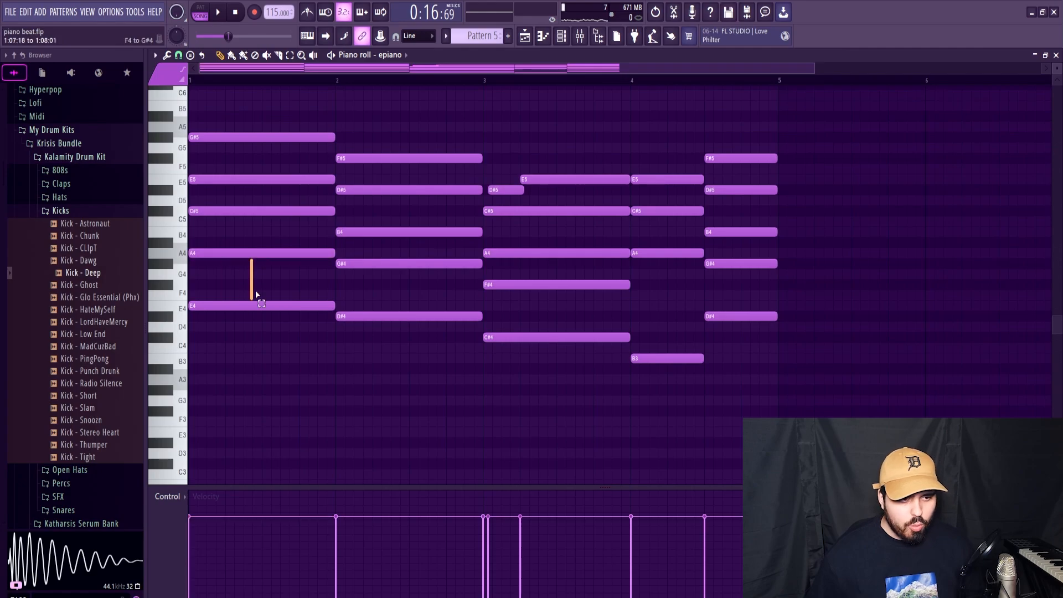
{"action": "left_click_drag", "start_coordinate": [256, 291], "coordinate": [199, 256]}
{"action": "left_click", "coordinate": [231, 372], "text": "ctrl"}
{"action": "left_click_drag", "start_coordinate": [226, 294], "coordinate": [672, 376]}
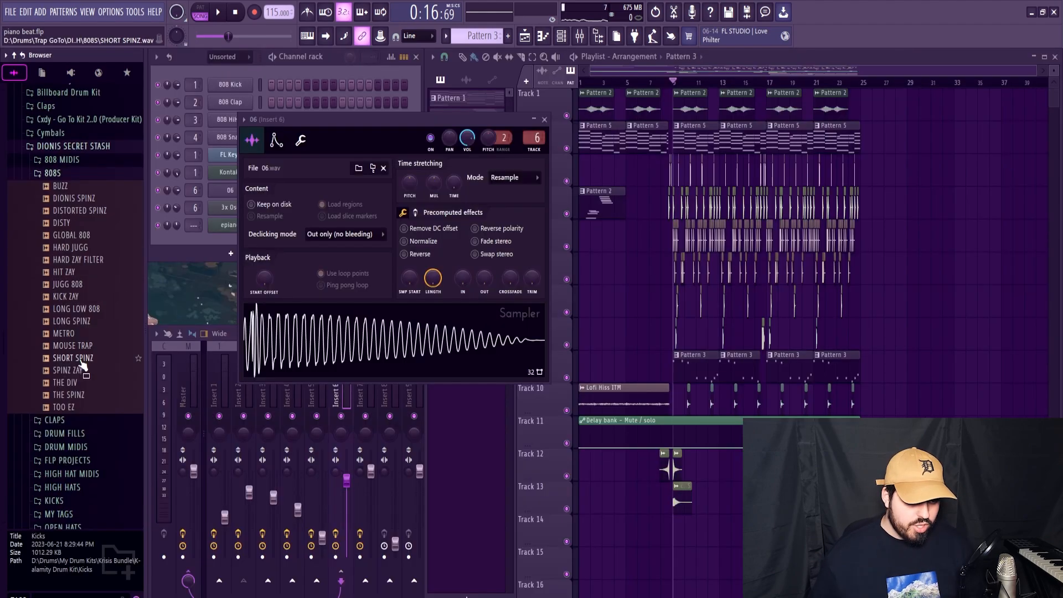
Step: Replace channel 06's sample with SHORT SPINZ from the 808S folder of DIONIS SECRET STASH
{"action": "left_click", "coordinate": [78, 359]}
{"action": "left_click_drag", "start_coordinate": [77, 359], "coordinate": [181, 163]}
{"action": "left_click_drag", "start_coordinate": [181, 163], "coordinate": [230, 190]}
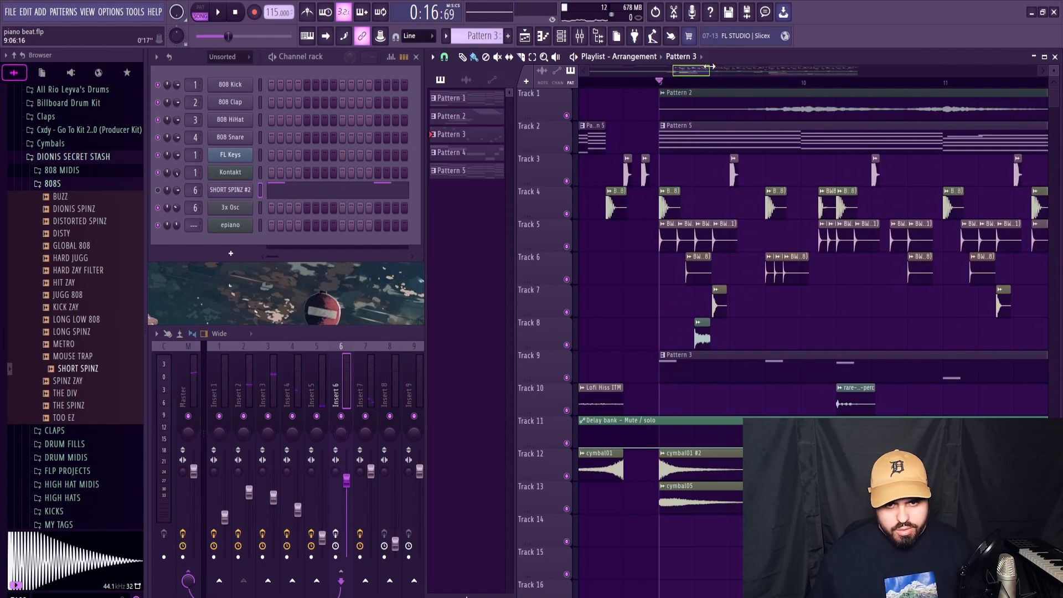
Step: Play the arrangement from bar 9 to hear the SHORT SPINZ 808 with the drums and melody
{"action": "scroll", "coordinate": [692, 220], "scroll_direction": "up", "scroll_amount": 4, "text": "ctrl"}
{"action": "key", "text": "space"}
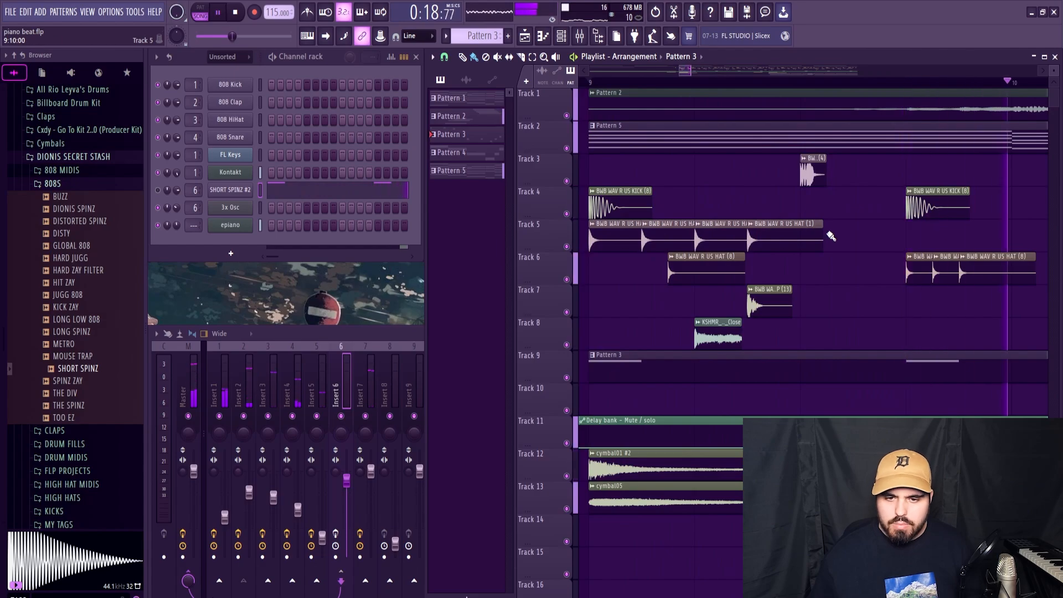
{"action": "scroll", "coordinate": [831, 234], "scroll_direction": "down", "scroll_amount": 5, "text": "ctrl"}
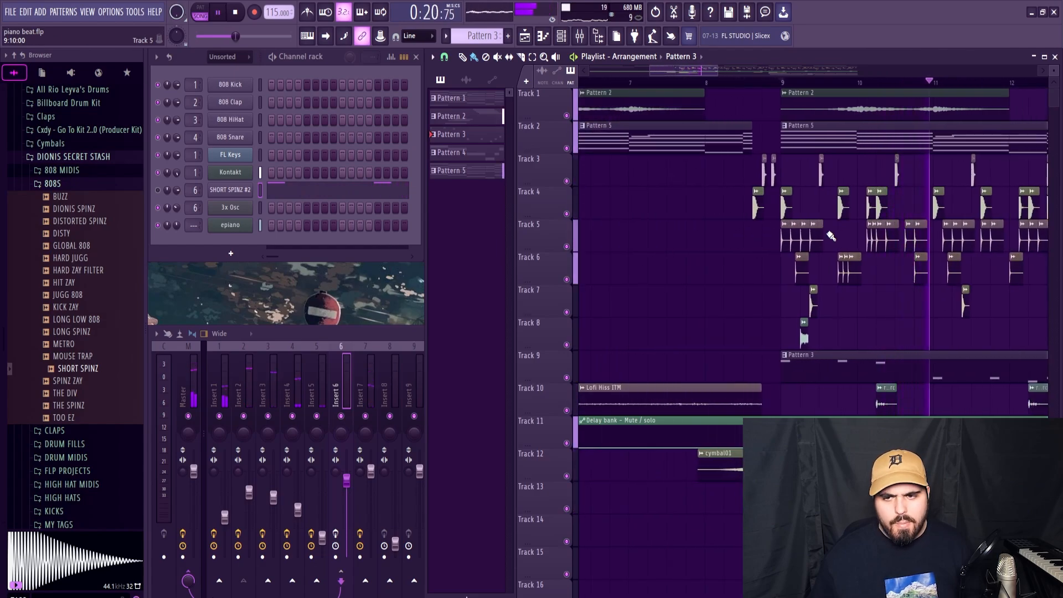
{"action": "scroll", "coordinate": [897, 266], "scroll_direction": "down", "scroll_amount": 1, "text": "ctrl"}
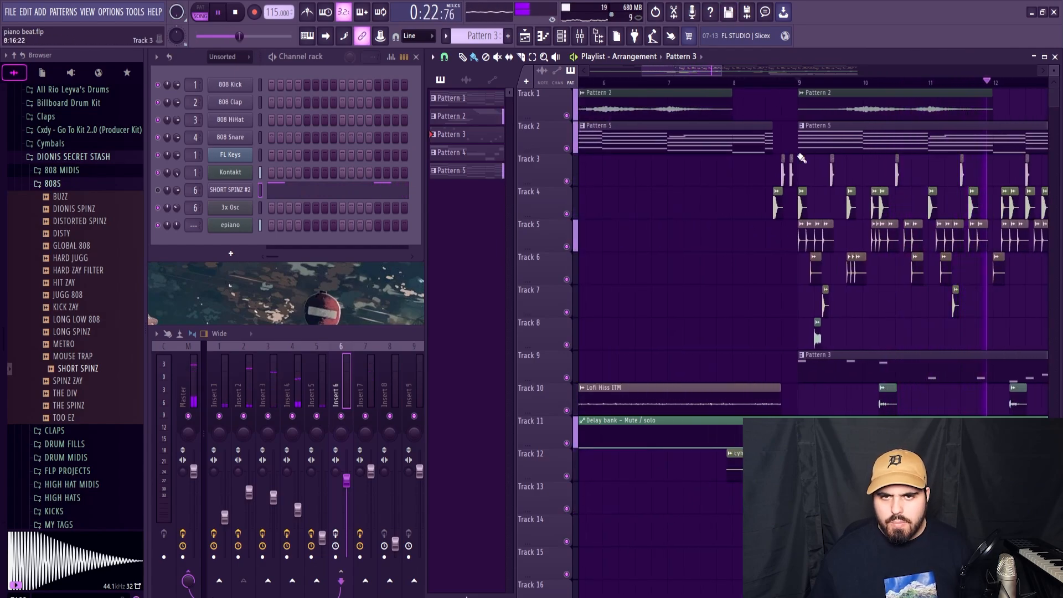
{"action": "left_click_drag", "start_coordinate": [720, 70], "coordinate": [821, 68]}
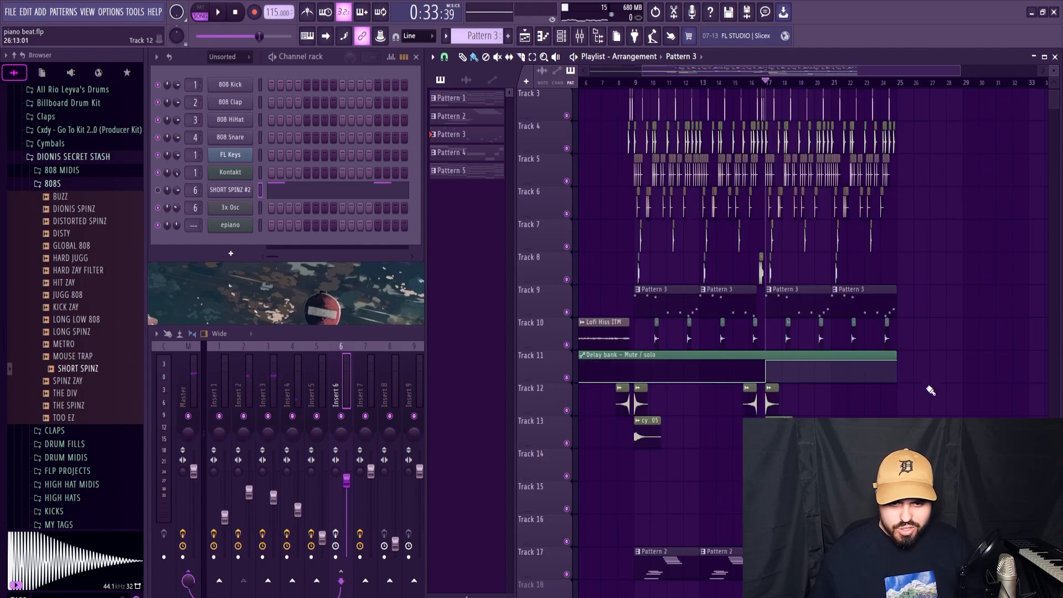
{"action": "key", "text": "space"}
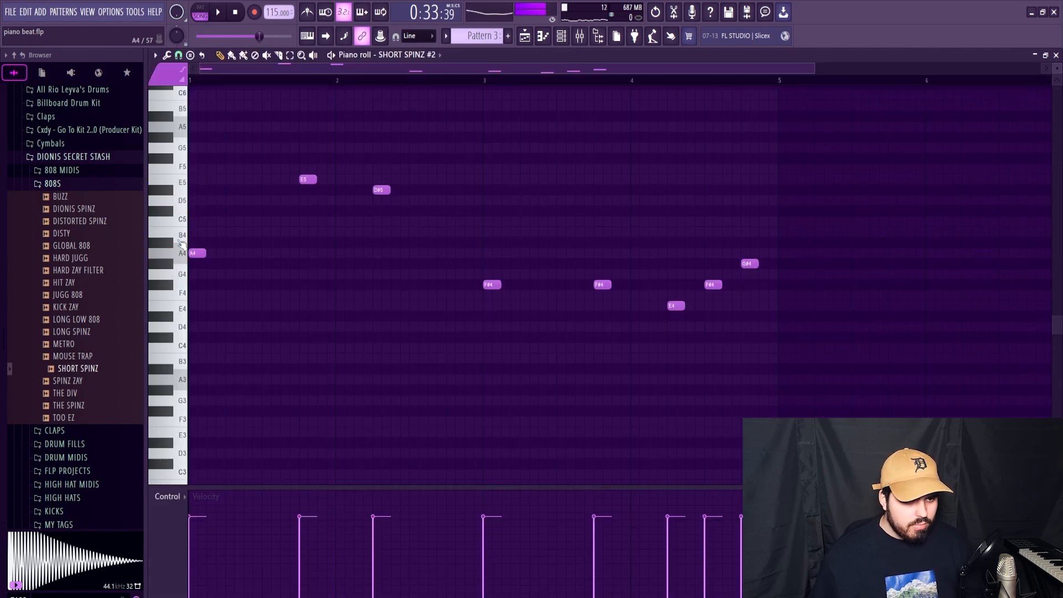
Step: Play Pattern 3's 808 notes, lower the second note to A4 and bring the third note down to G#
{"action": "key", "text": "space"}
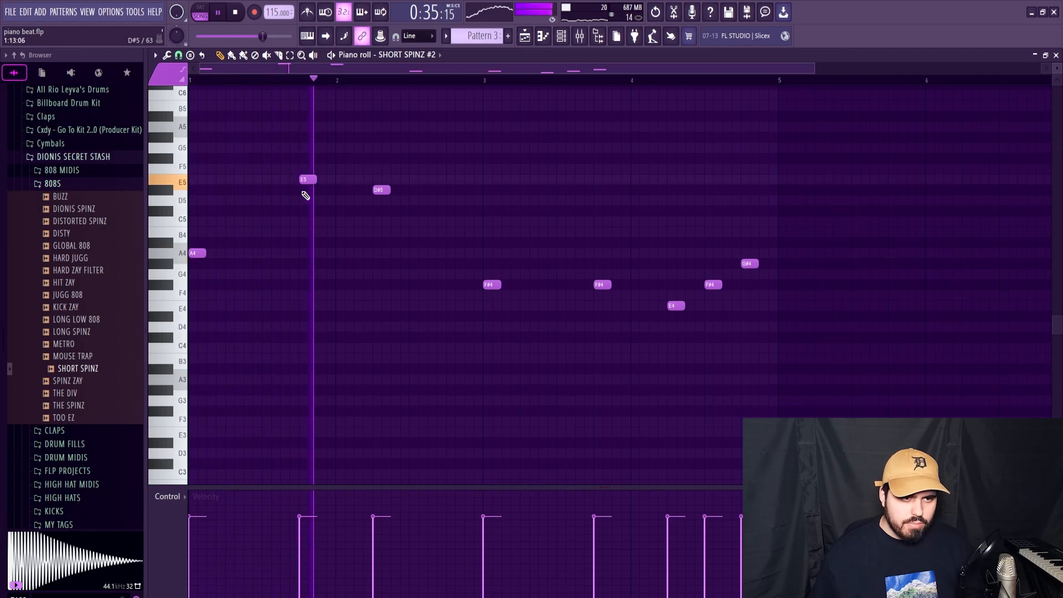
{"action": "key", "text": "space"}
{"action": "left_click_drag", "start_coordinate": [306, 180], "coordinate": [306, 254]}
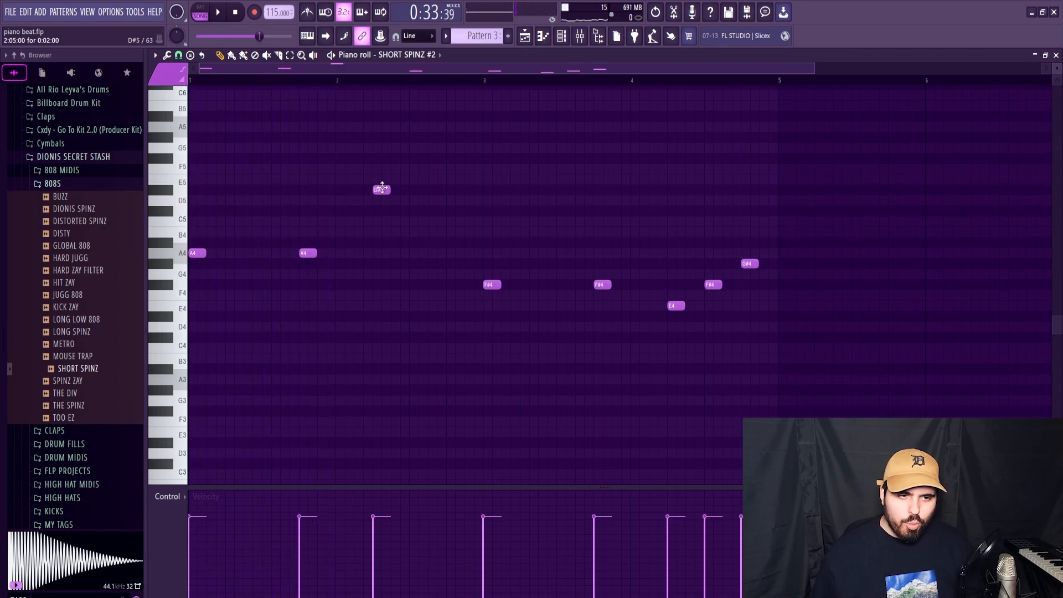
{"action": "left_click_drag", "start_coordinate": [640, 181], "coordinate": [436, 210]}
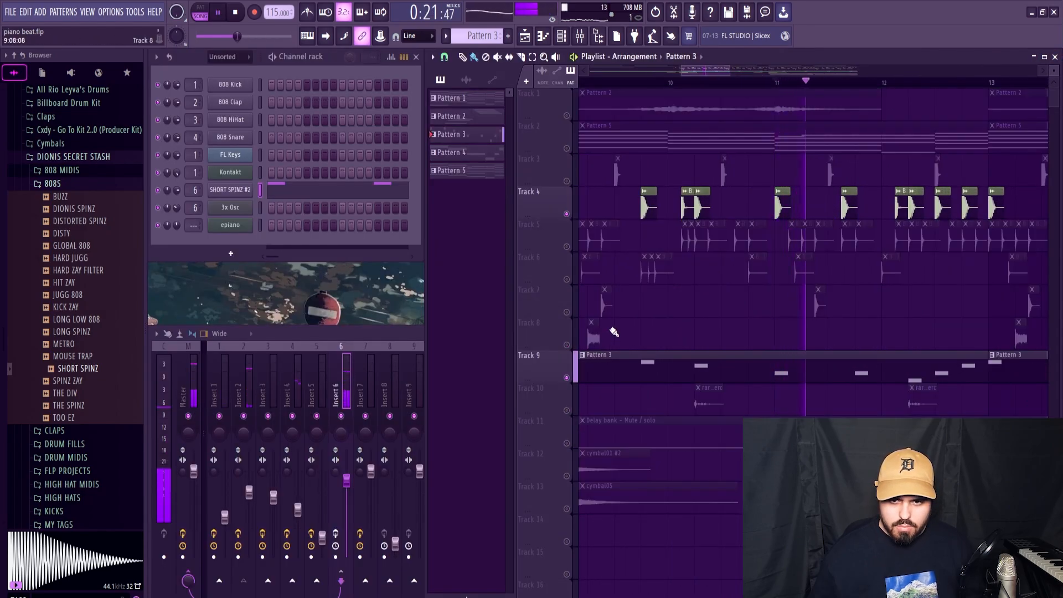
Step: Play the kick and 808 around bar 11 with only Tracks 4 and 9 soloed
{"action": "key", "text": "space"}
{"action": "key", "text": "space"}
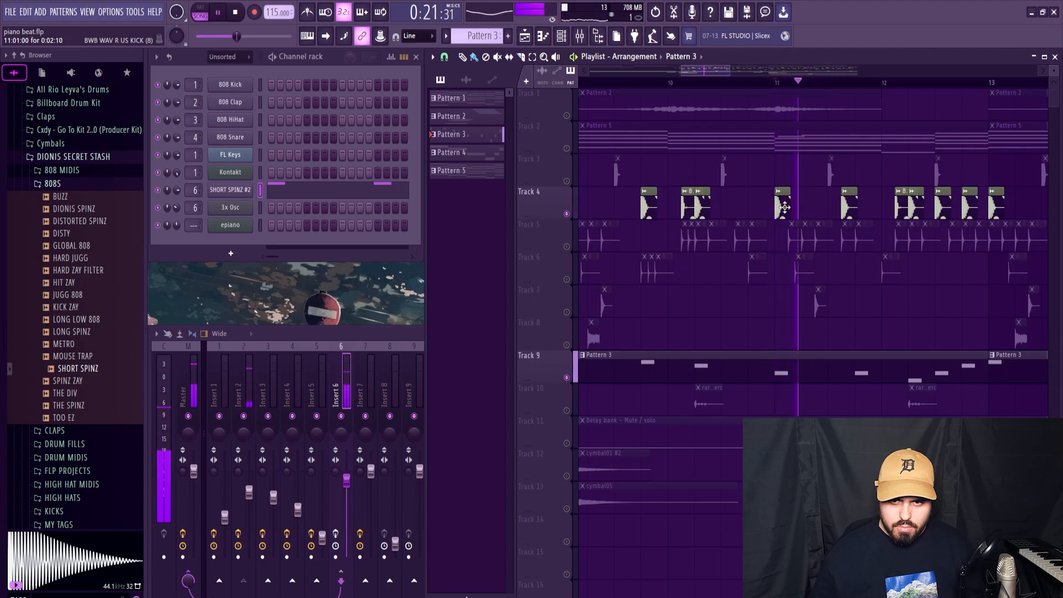
{"action": "key", "text": "space"}
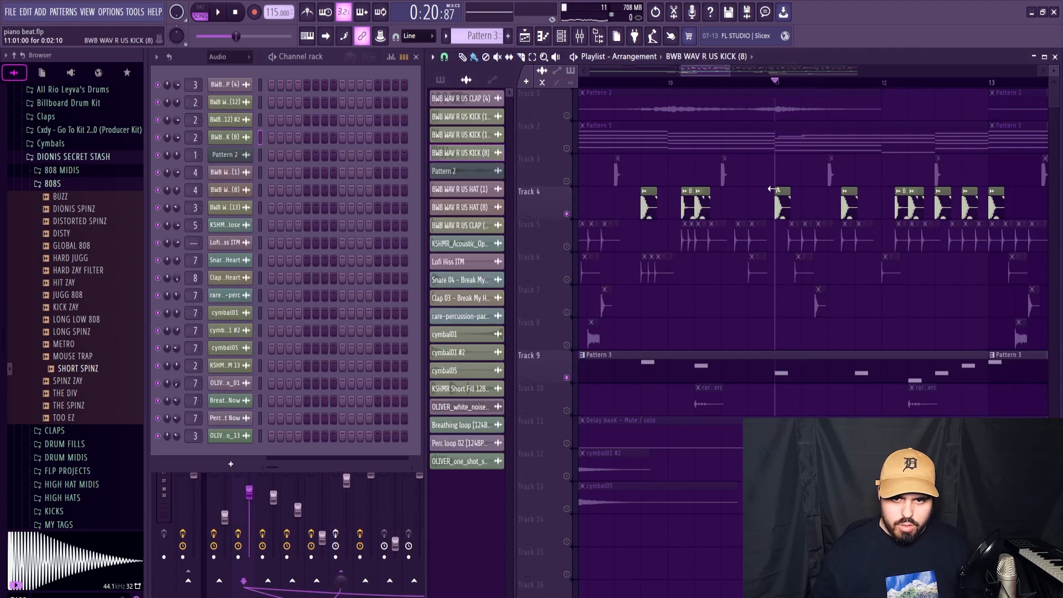
Step: Make Track 4's kick clip at bar 11 unique as a sample and open its channel settings
{"action": "right_click", "coordinate": [778, 198]}
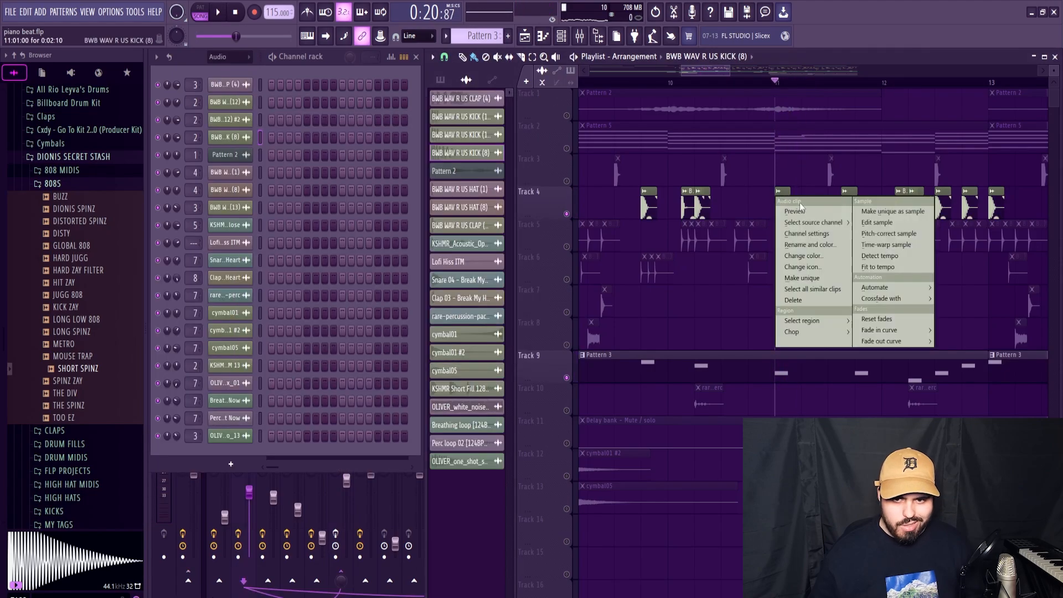
{"action": "left_click", "coordinate": [867, 212]}
{"action": "scroll", "coordinate": [781, 205], "scroll_direction": "up", "scroll_amount": 4}
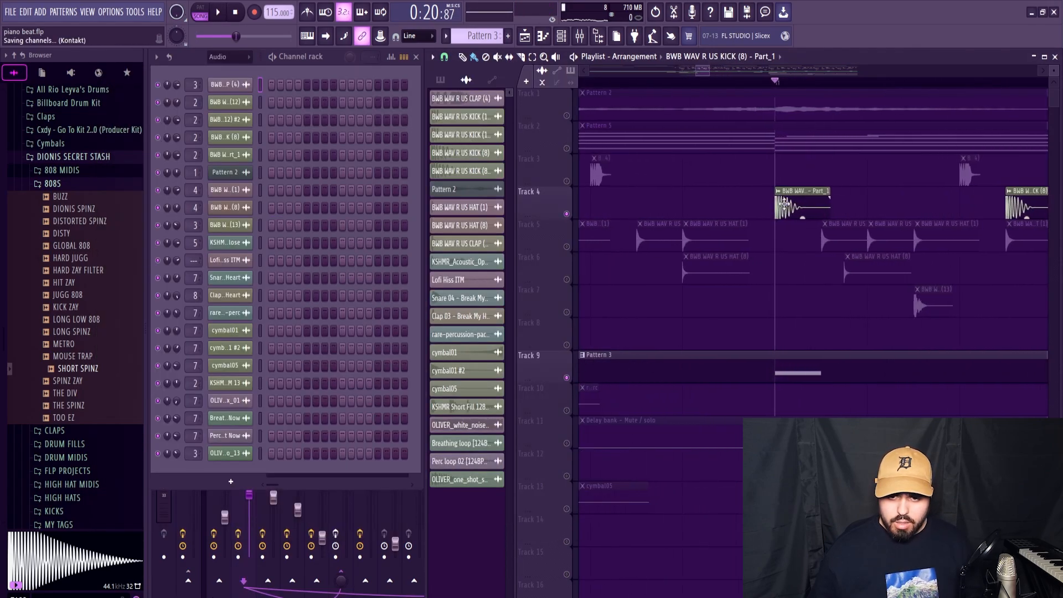
{"action": "double_click", "coordinate": [801, 213]}
{"action": "left_click", "coordinate": [462, 296]}
{"action": "left_click", "coordinate": [533, 185]}
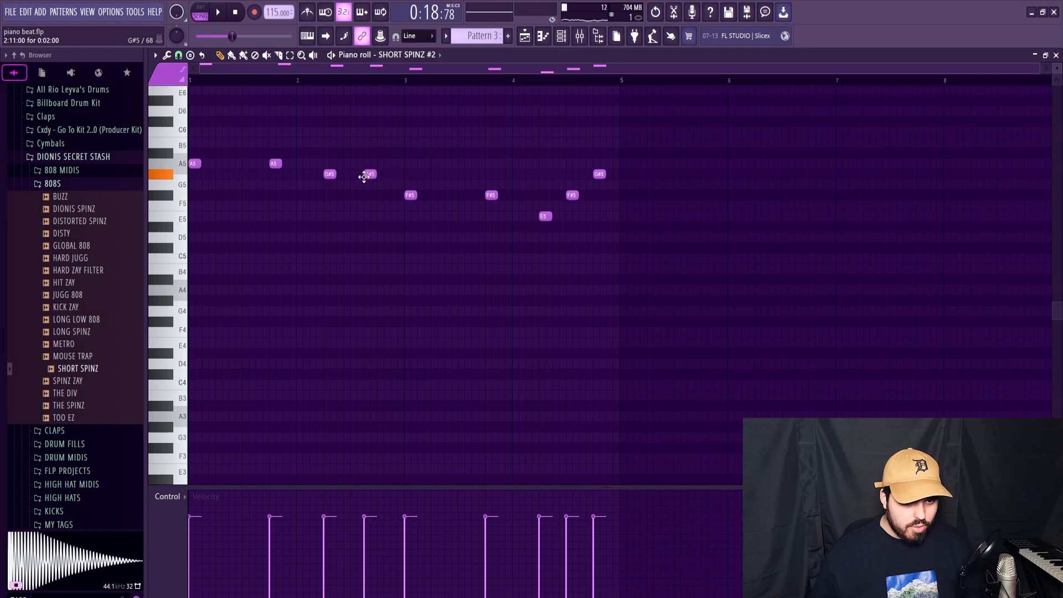
Step: Play Pattern 3's 808 notes and audition the arrangement around bar 11 while toggling Track 2
{"action": "key", "text": "space"}
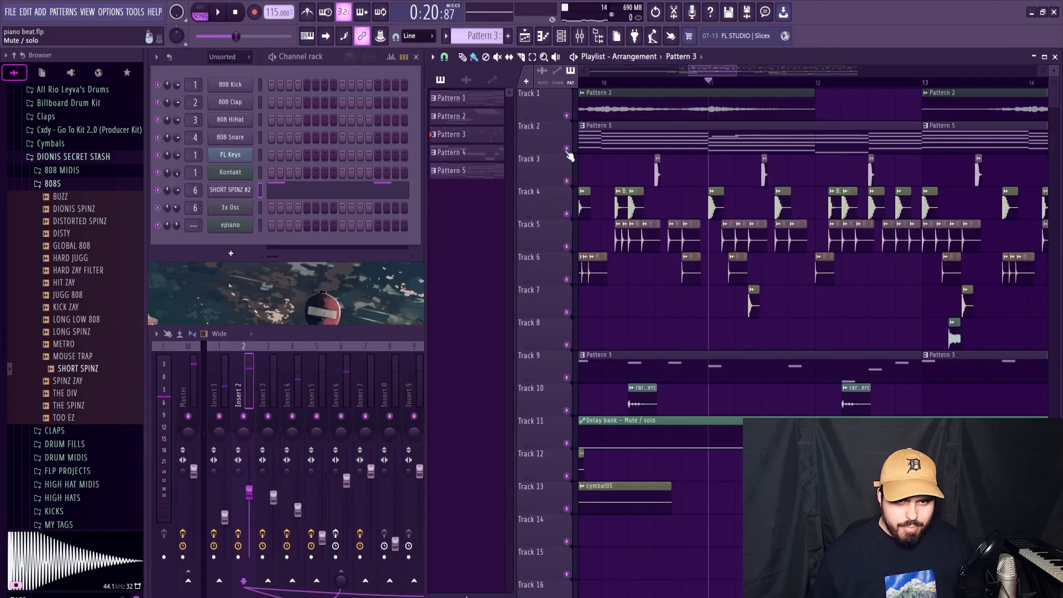
{"action": "key", "text": "space"}
{"action": "left_click", "coordinate": [567, 148]}
{"action": "key", "text": "space"}
{"action": "key", "text": "space"}
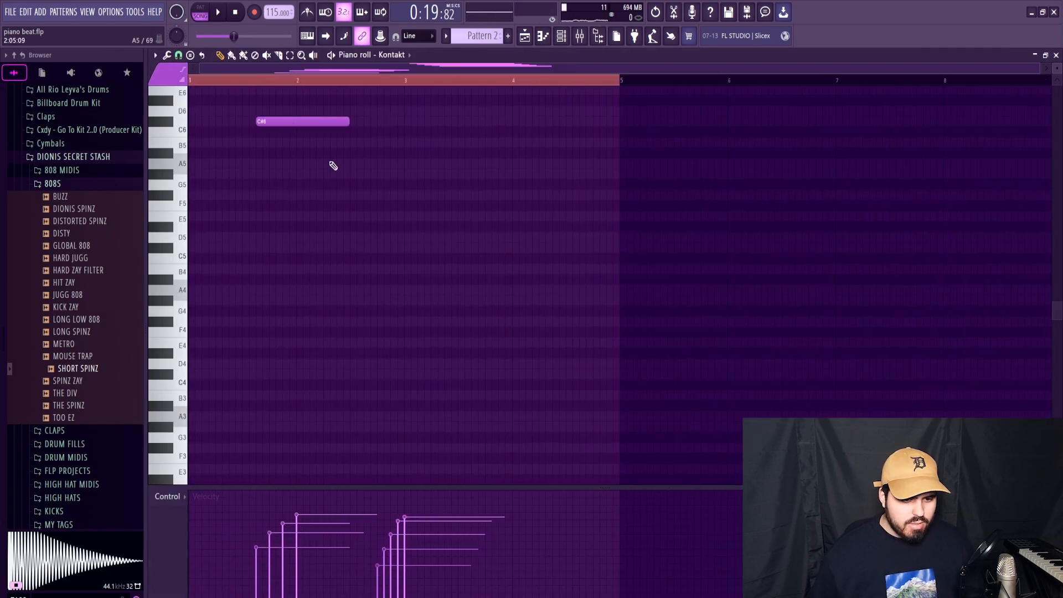
Step: Lower the velocities of the five highest Kontakt notes in Pattern 2 and play the result in the arrangement
{"action": "scroll", "coordinate": [333, 166], "scroll_direction": "up", "scroll_amount": 9}
{"action": "left_click_drag", "start_coordinate": [524, 242], "coordinate": [404, 133]}
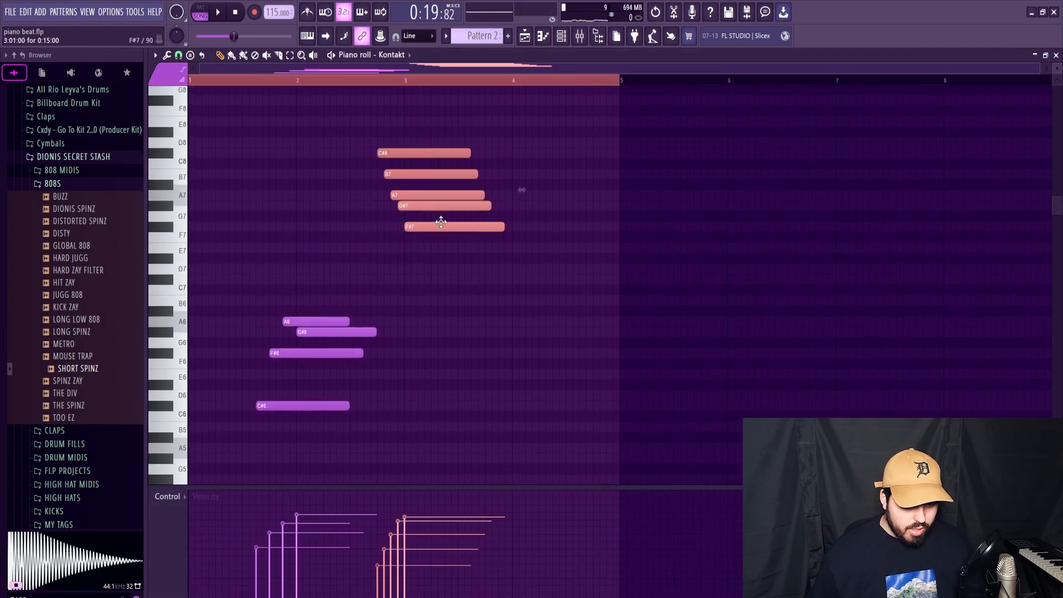
{"action": "scroll", "coordinate": [441, 222], "scroll_direction": "down", "scroll_amount": 3}
{"action": "left_click", "coordinate": [469, 271]}
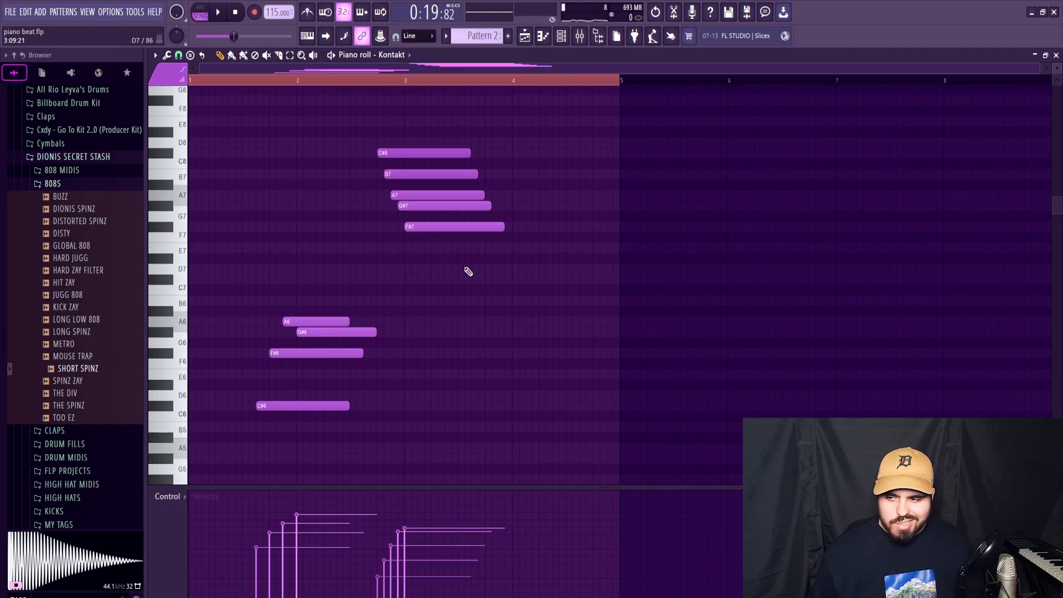
{"action": "key", "text": "space"}
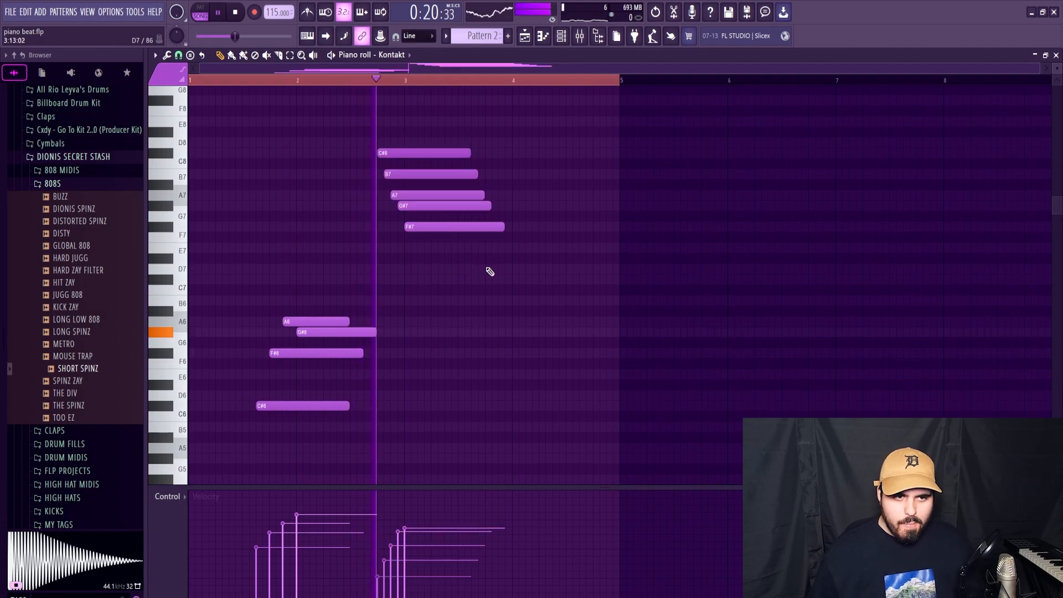
{"action": "left_click", "coordinate": [1056, 56]}
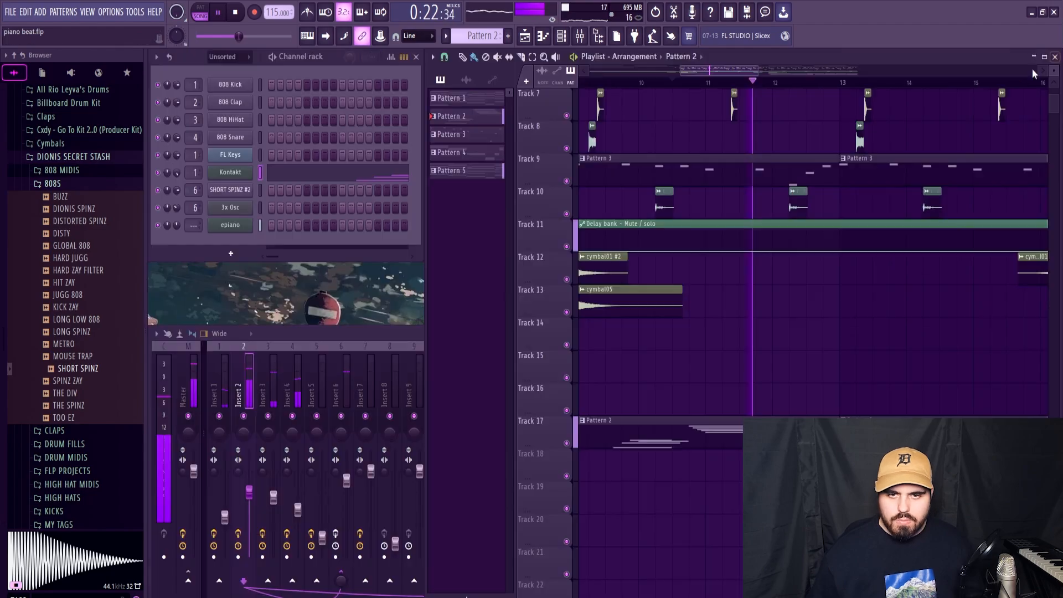
Step: Inspect the Fruity Limiter on the 808's Insert 6
{"action": "scroll", "coordinate": [764, 144], "scroll_direction": "down", "scroll_amount": 5}
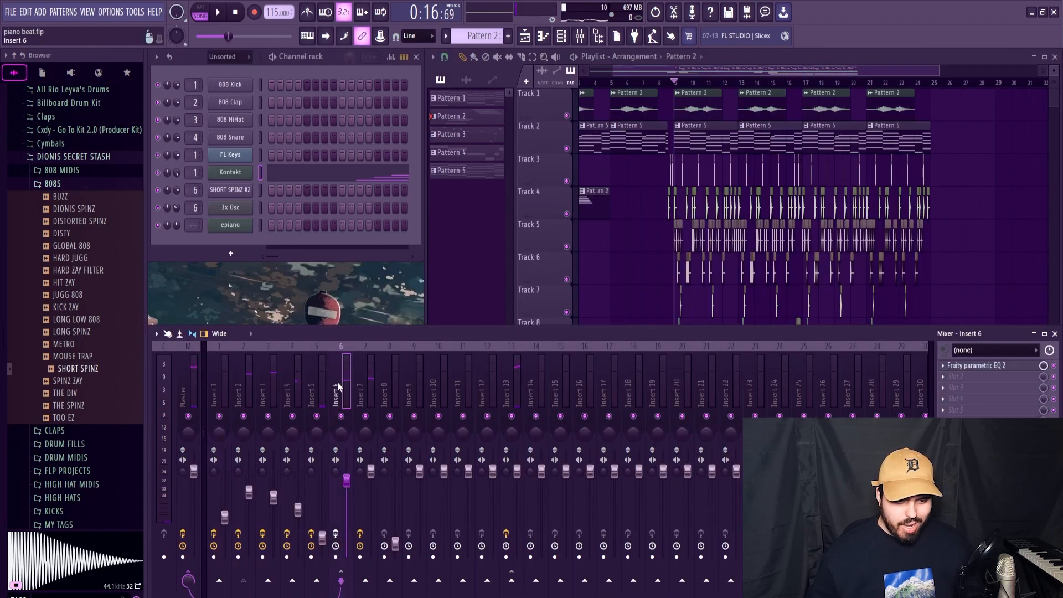
{"action": "left_click", "coordinate": [978, 465]}
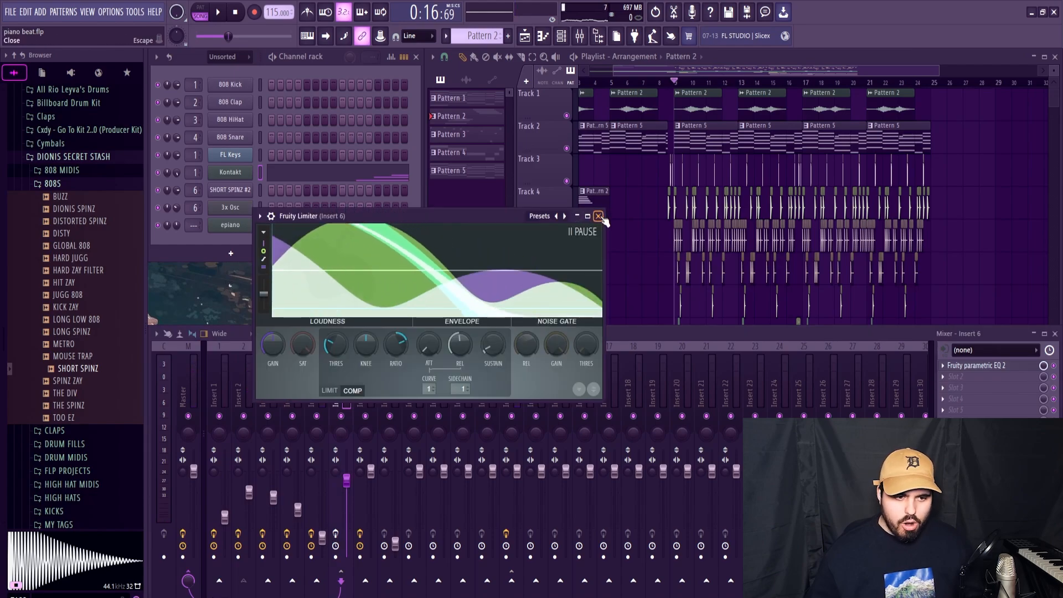
{"action": "left_click", "coordinate": [598, 216]}
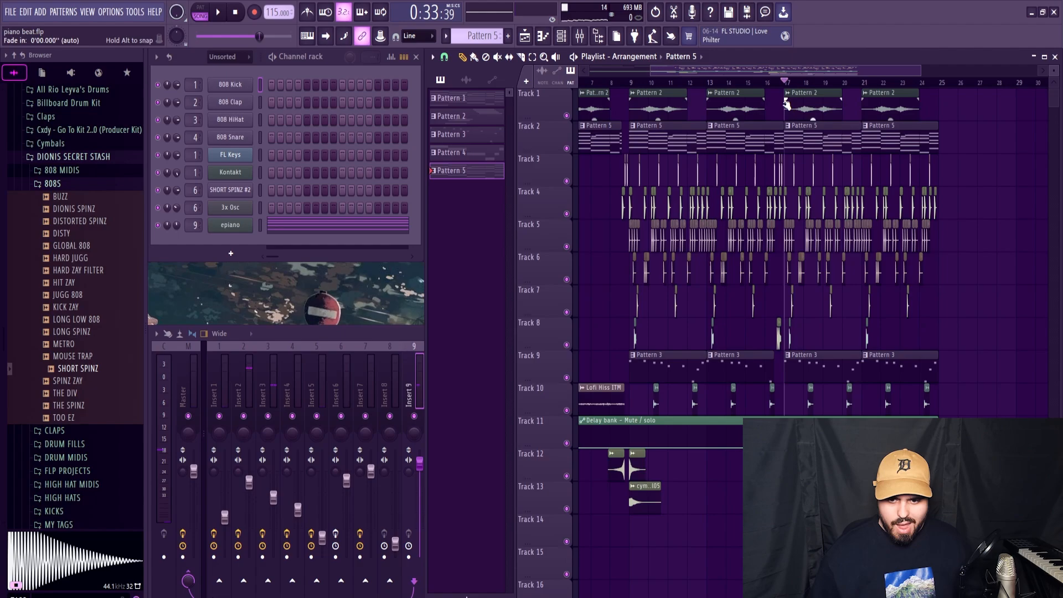
Step: Solo Tracks 16, 14 and 6 in turn and play Track 6's hi-hats from bar 17
{"action": "scroll", "coordinate": [786, 104], "scroll_direction": "down", "scroll_amount": 3}
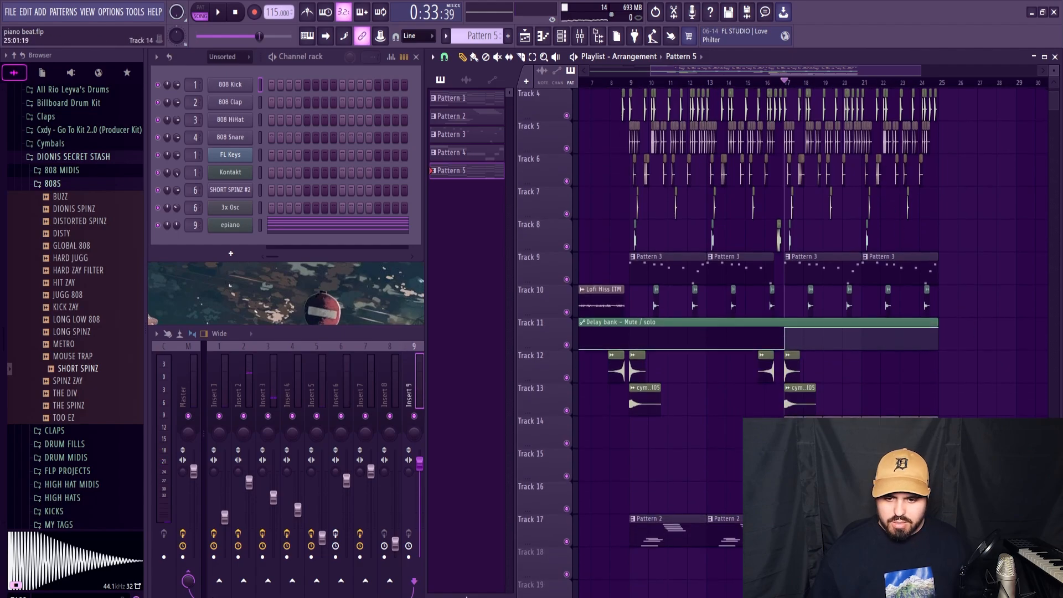
{"action": "left_click", "coordinate": [466, 81]}
{"action": "right_click", "coordinate": [566, 508]}
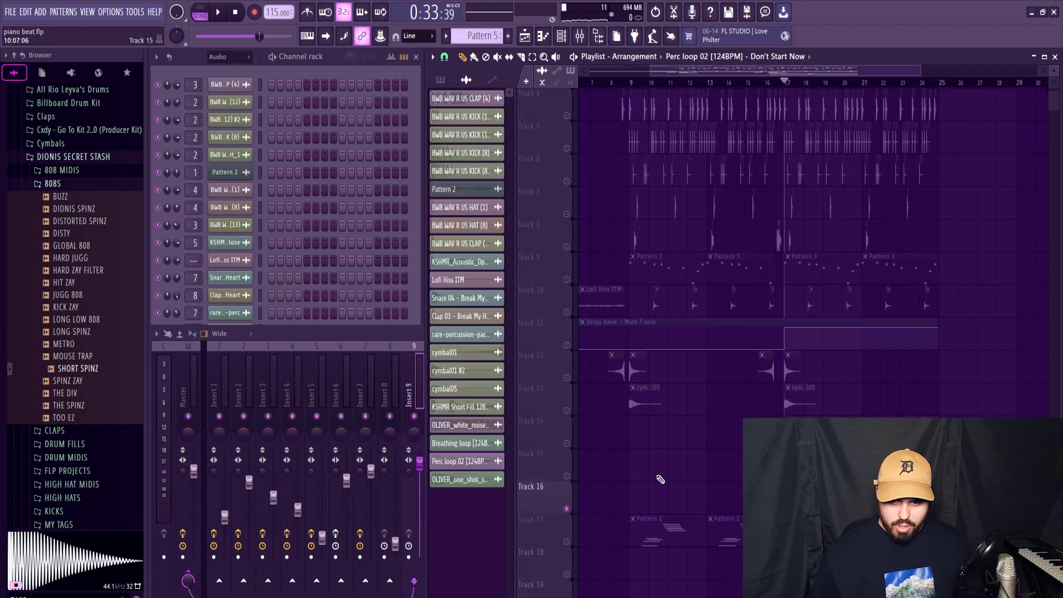
{"action": "left_click", "coordinate": [564, 162]}
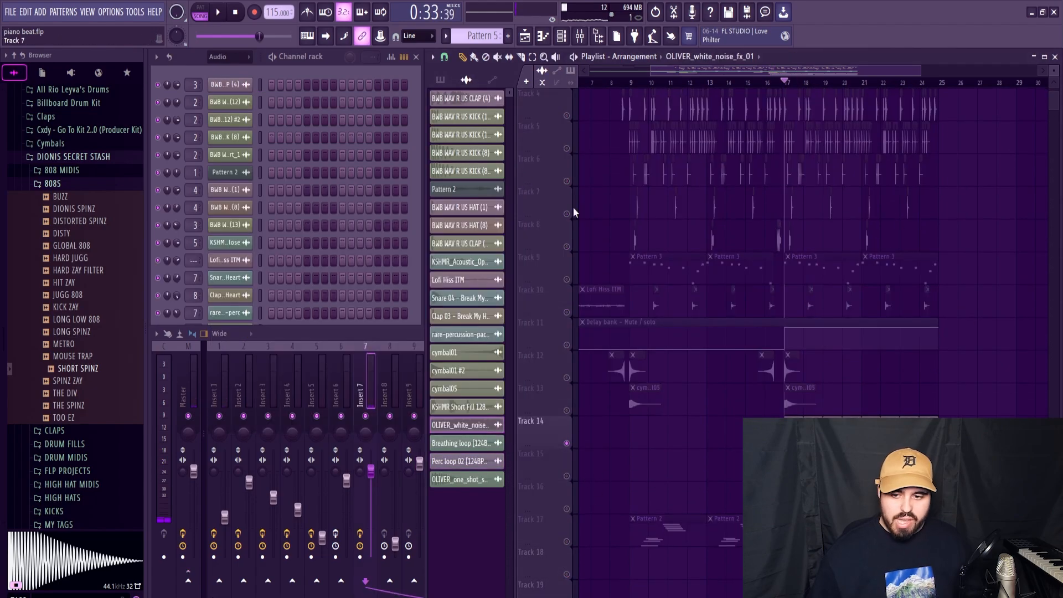
{"action": "right_click", "coordinate": [566, 182]}
{"action": "key", "text": "space"}
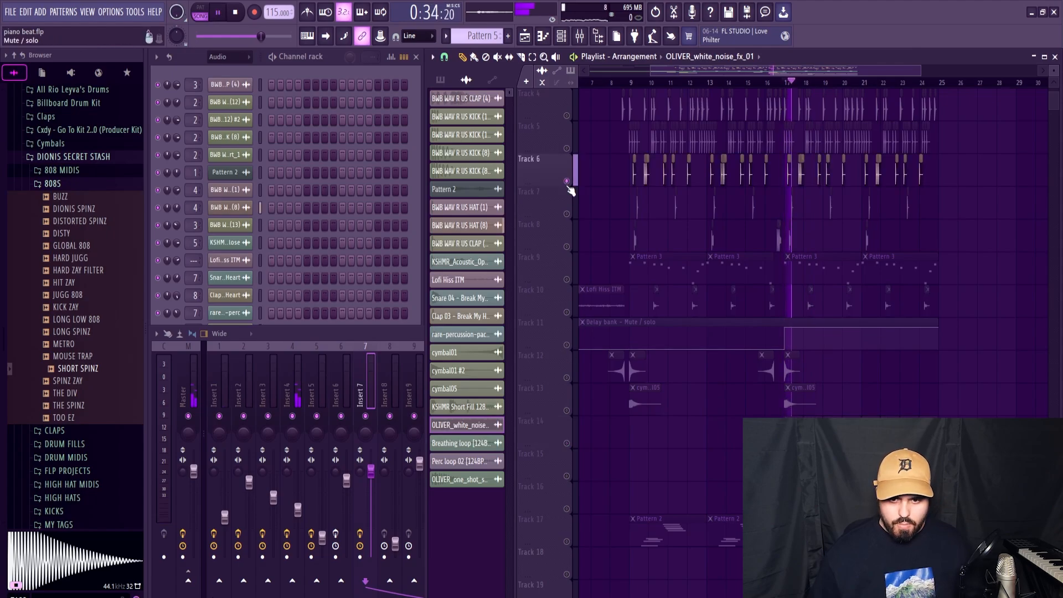
Step: Make Track 11's delay bank automation active alongside Track 5 and play the hi-hats from bar 17
{"action": "left_click", "coordinate": [566, 345]}
{"action": "key", "text": "space"}
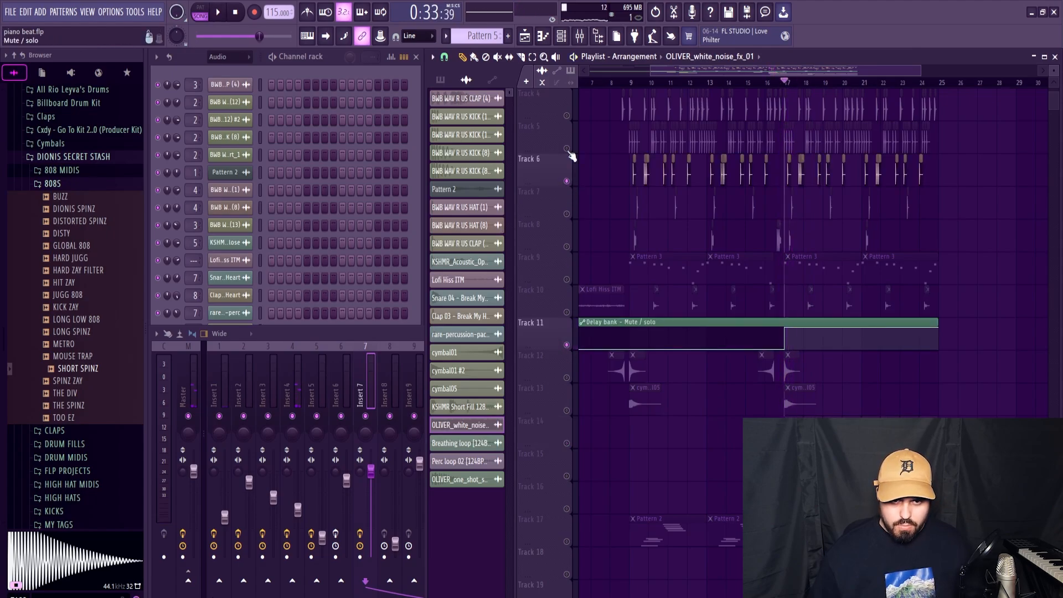
{"action": "left_click", "coordinate": [567, 149]}
{"action": "key", "text": "space"}
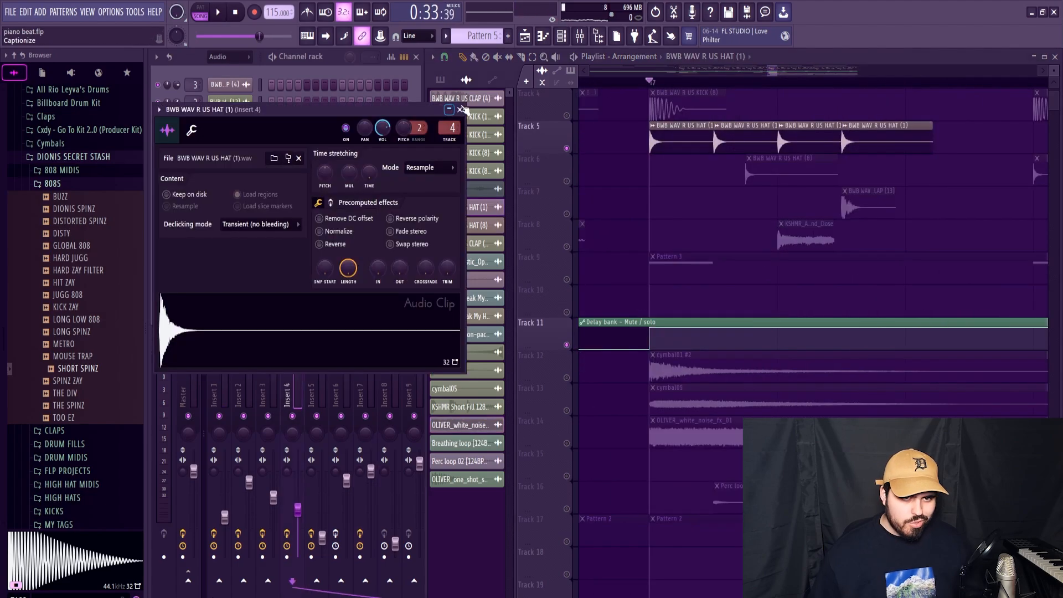
Step: Open the mixer at the BWB WAV R US HAT (1) channel's Insert 4 and play the soloed Track 5
{"action": "left_click", "coordinate": [465, 109]}
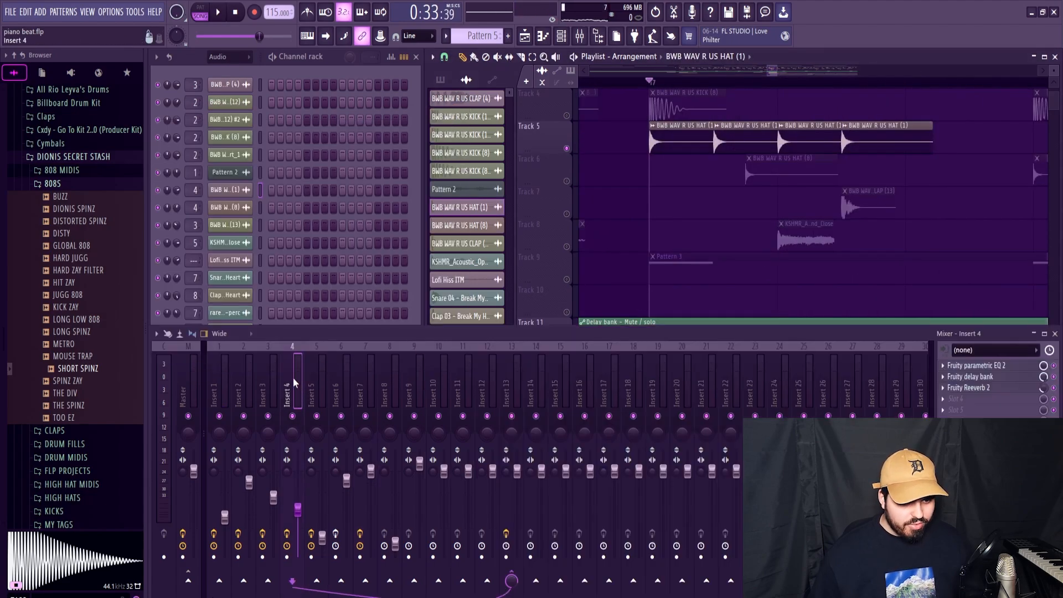
{"action": "key", "text": "F9"}
{"action": "key", "text": "space"}
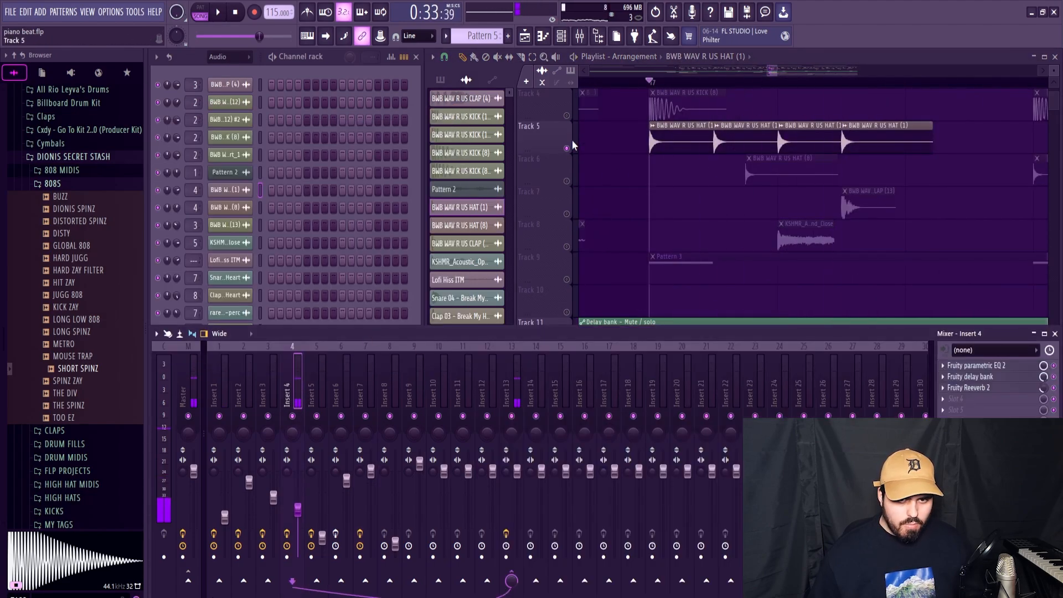